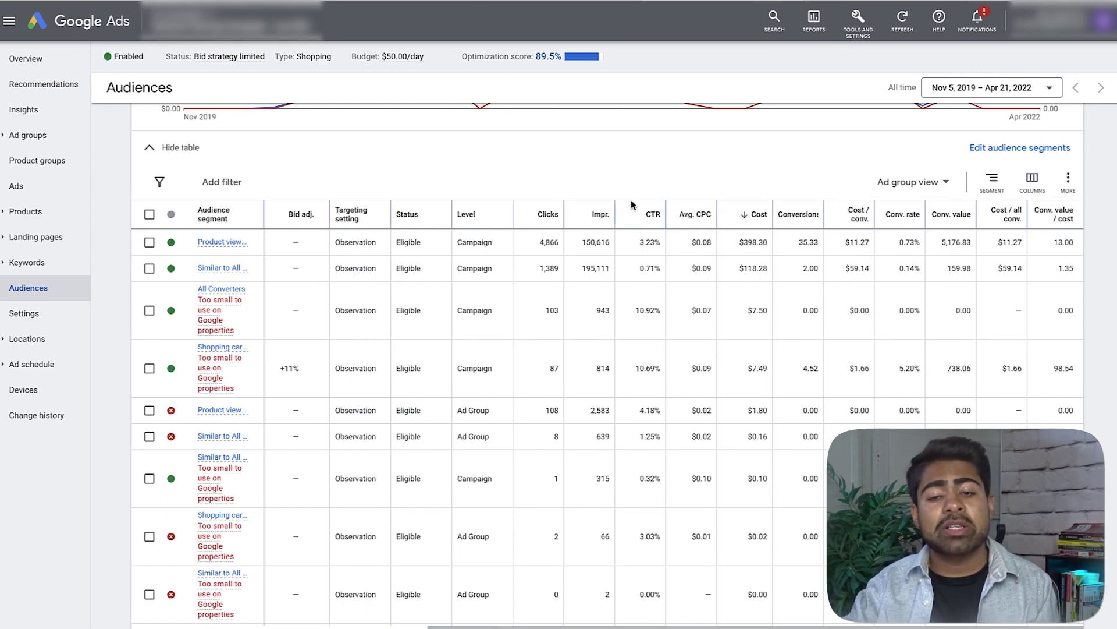
Step: Examine the shopping campaign's audience segments, comparing the cost and conversions chart with the performance table for each segment
scroll(624, 204, "up", 3)
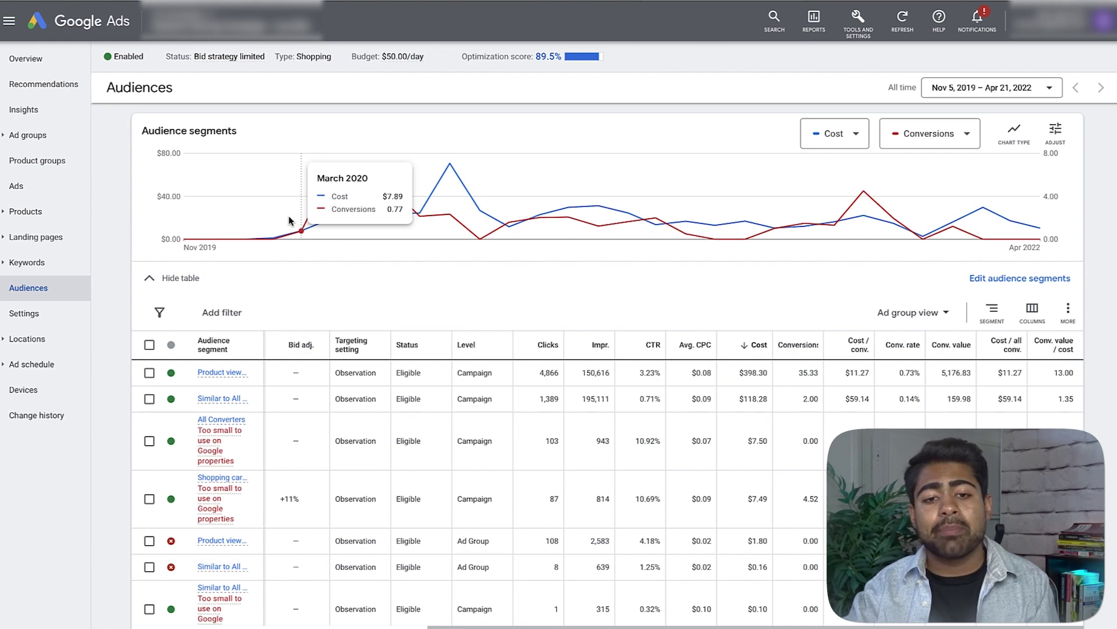
mouse_move(273, 226)
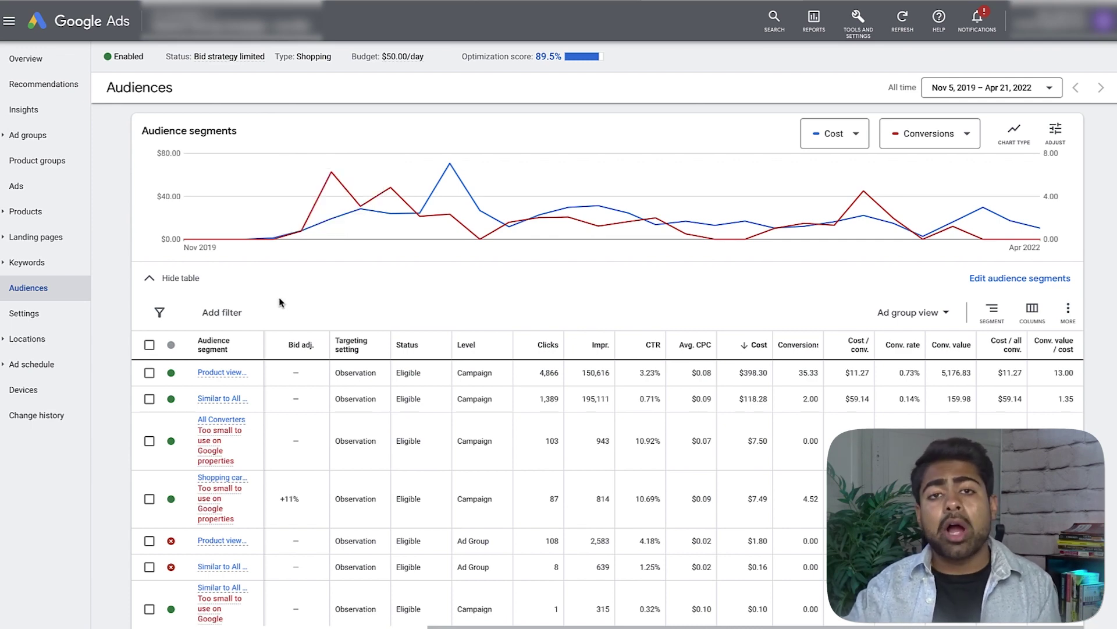
scroll(341, 312, "down", 1)
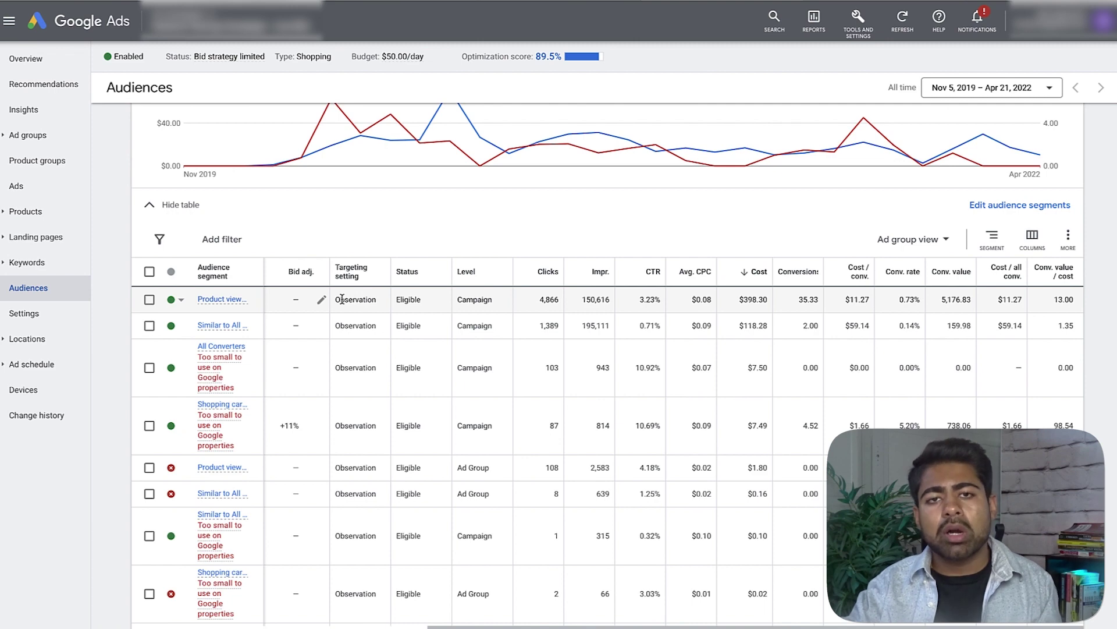
scroll(343, 298, "down", 2)
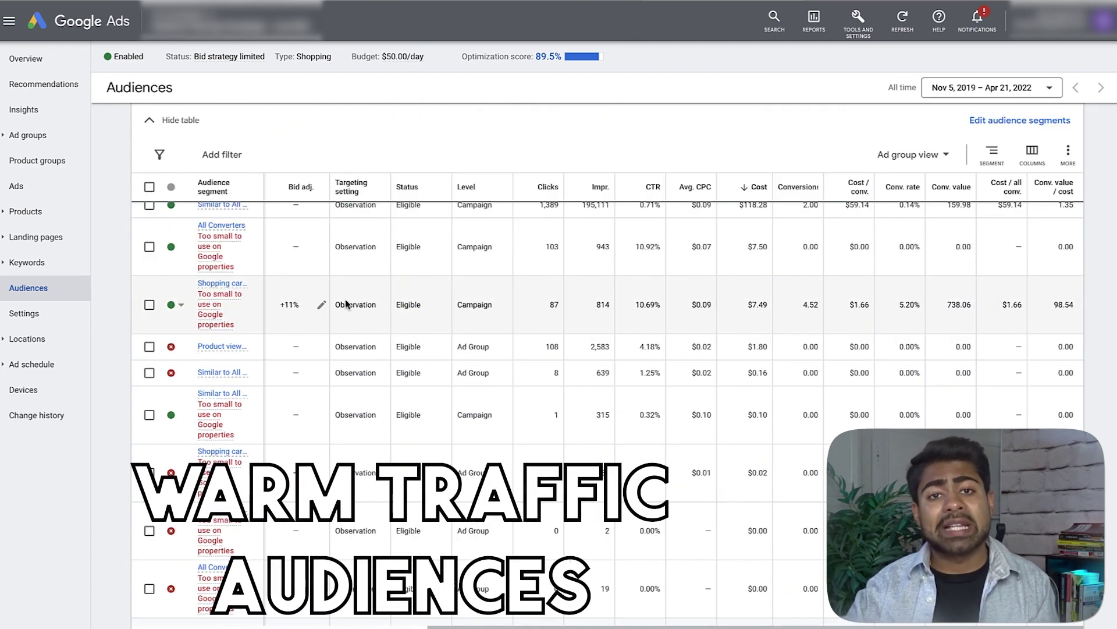
scroll(344, 299, "up", 3)
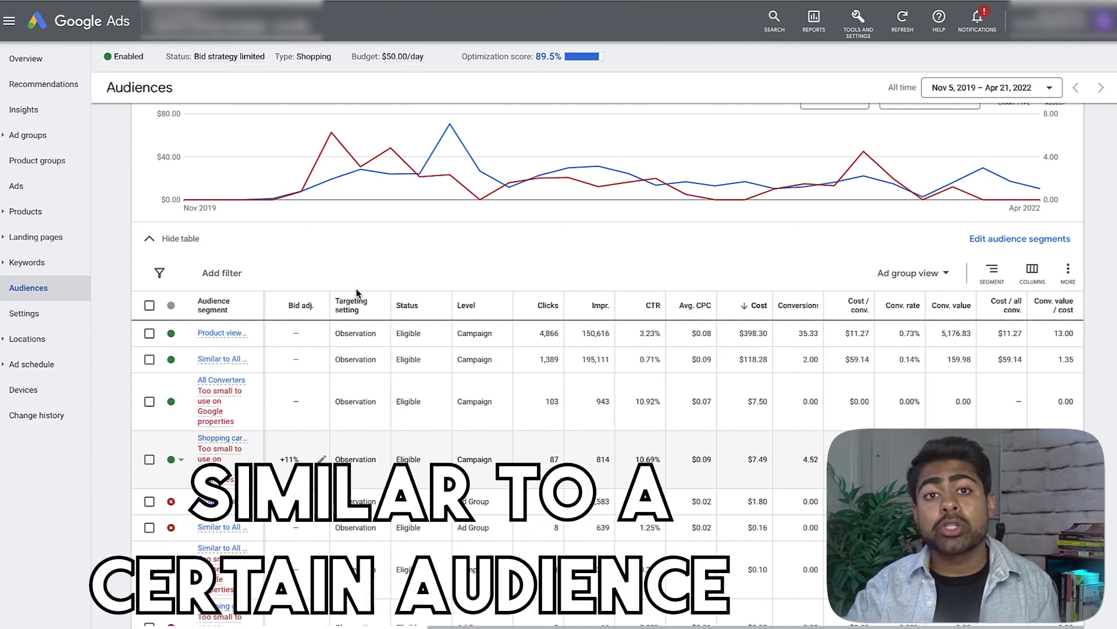
scroll(358, 293, "down", 2)
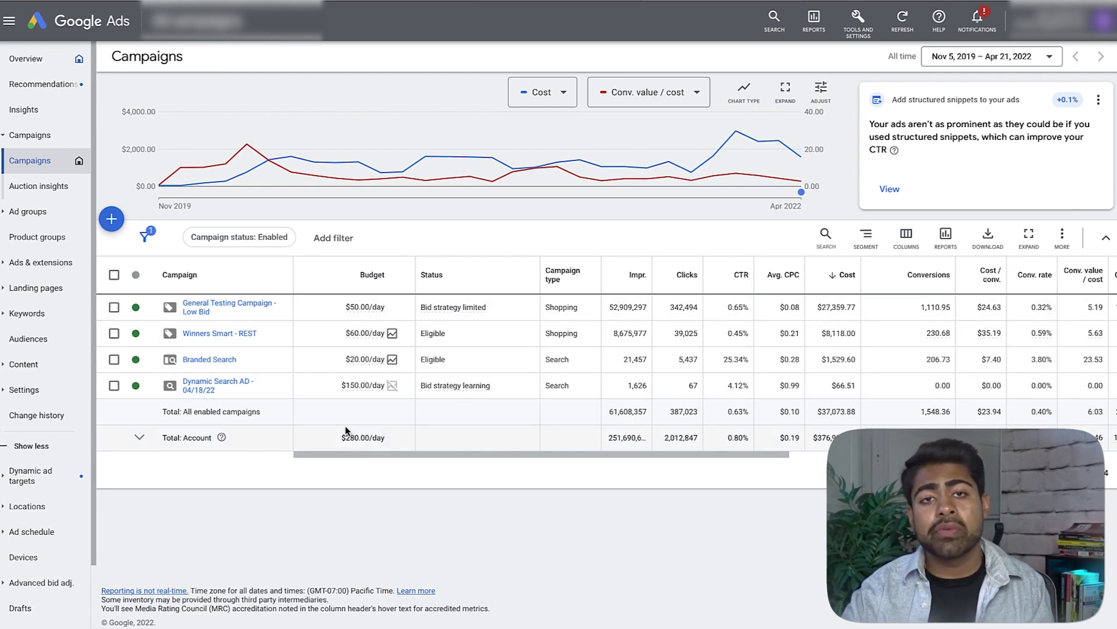
Step: Open Audience manager and start a new customer list segment under Your data segments
left_click(856, 36)
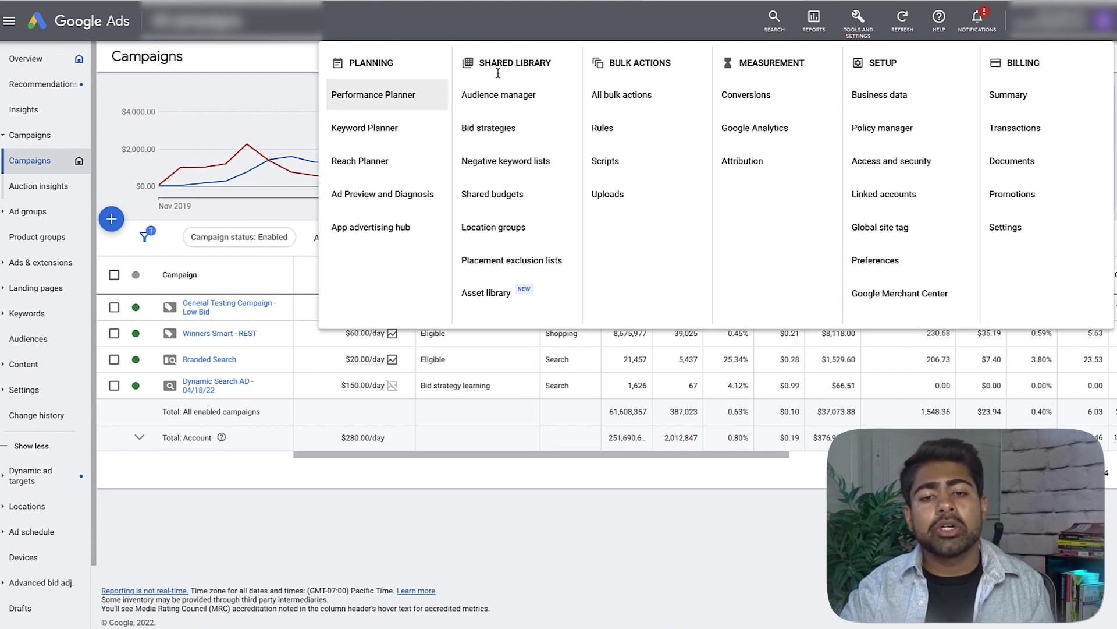
left_click(510, 102)
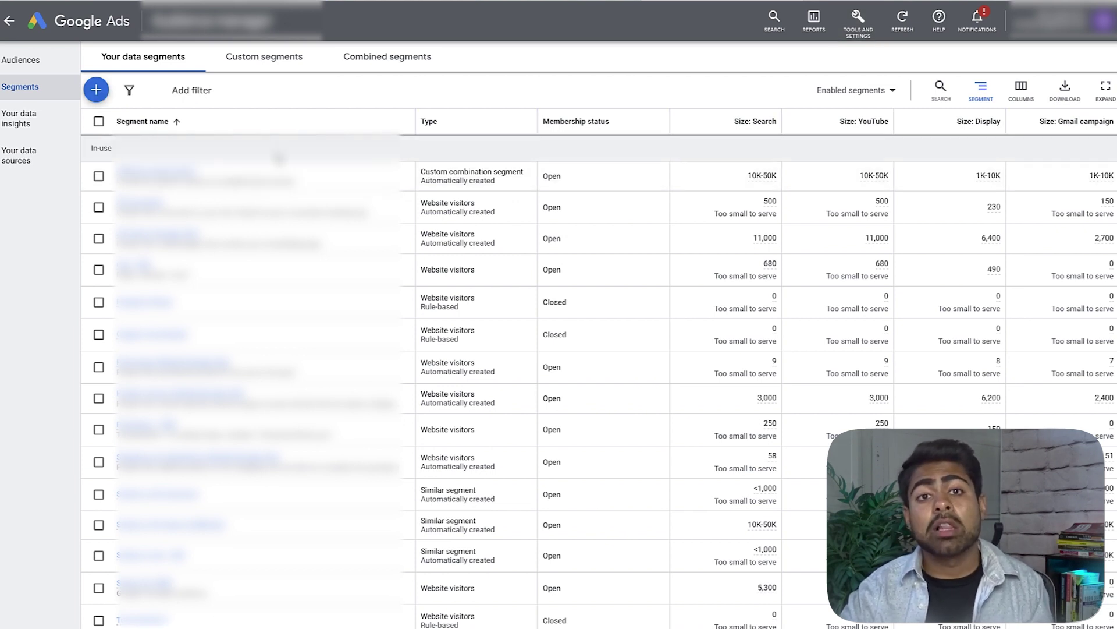
left_click(104, 93)
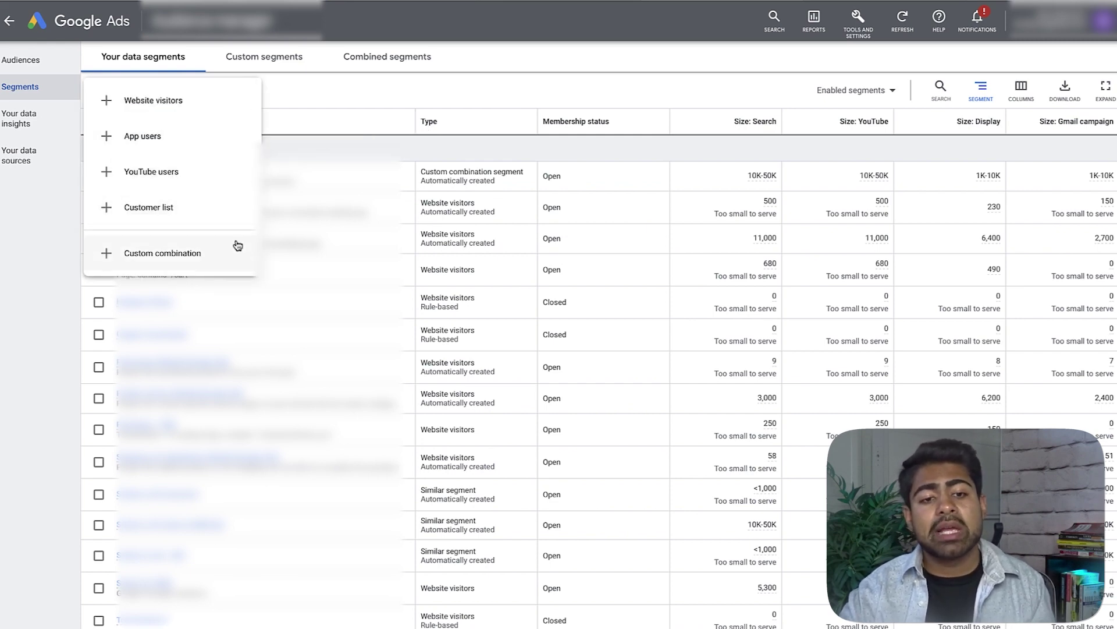
left_click(141, 217)
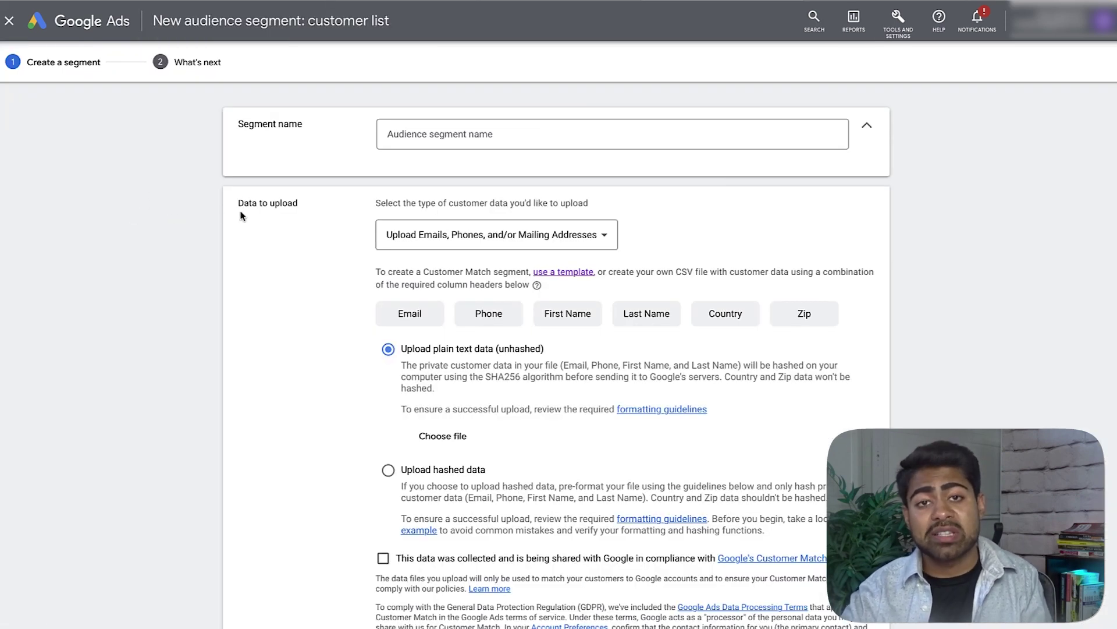
Step: Review the customer list upload form, including the required Email, Phone, First Name, Last Name, Country and Zip column headers
scroll(436, 256, "down", 4)
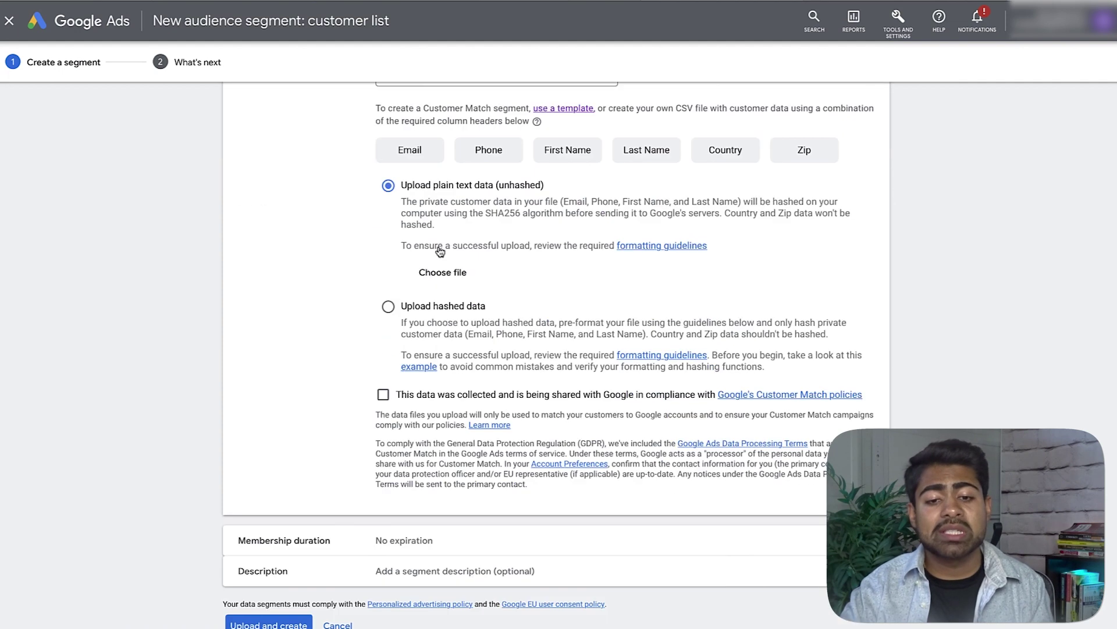
scroll(433, 257, "up", 4)
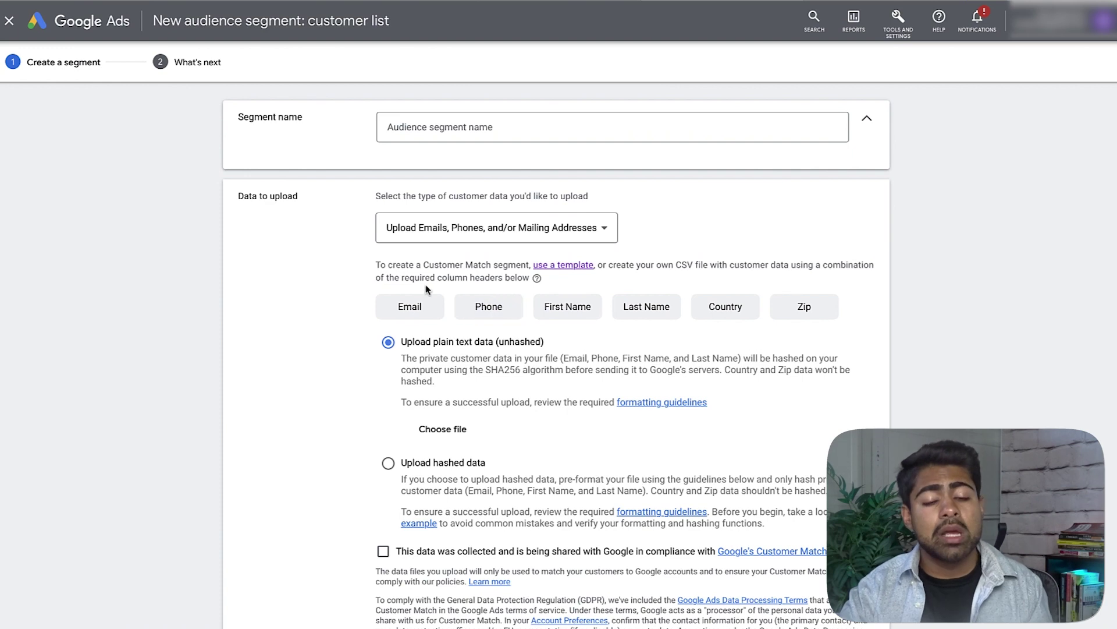
left_click_drag(369, 265, 521, 317)
left_click(525, 343)
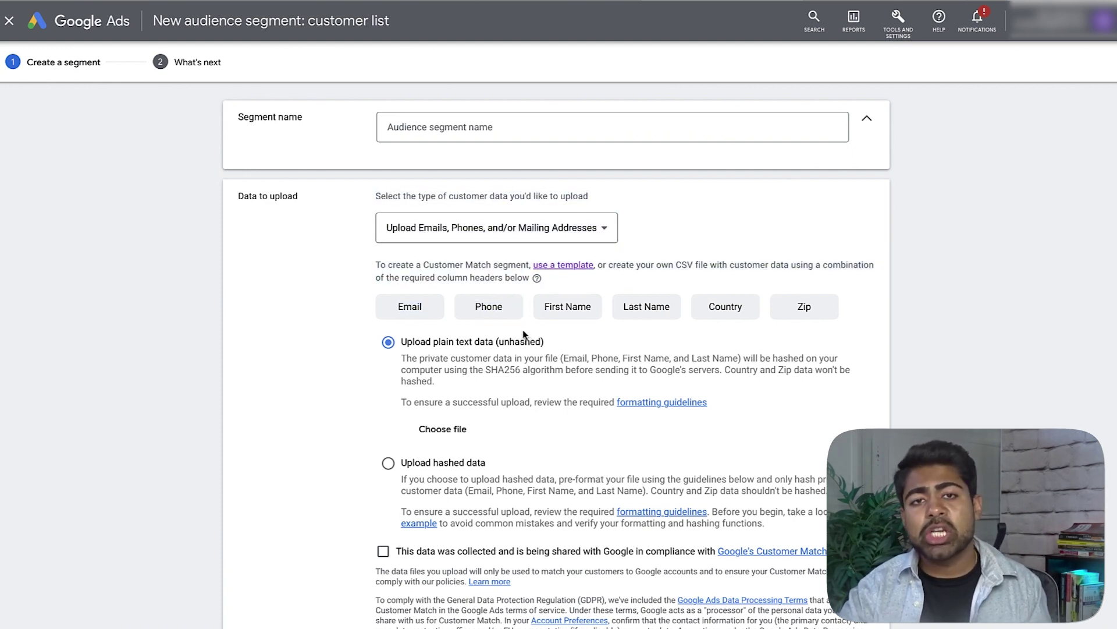
mouse_move(515, 321)
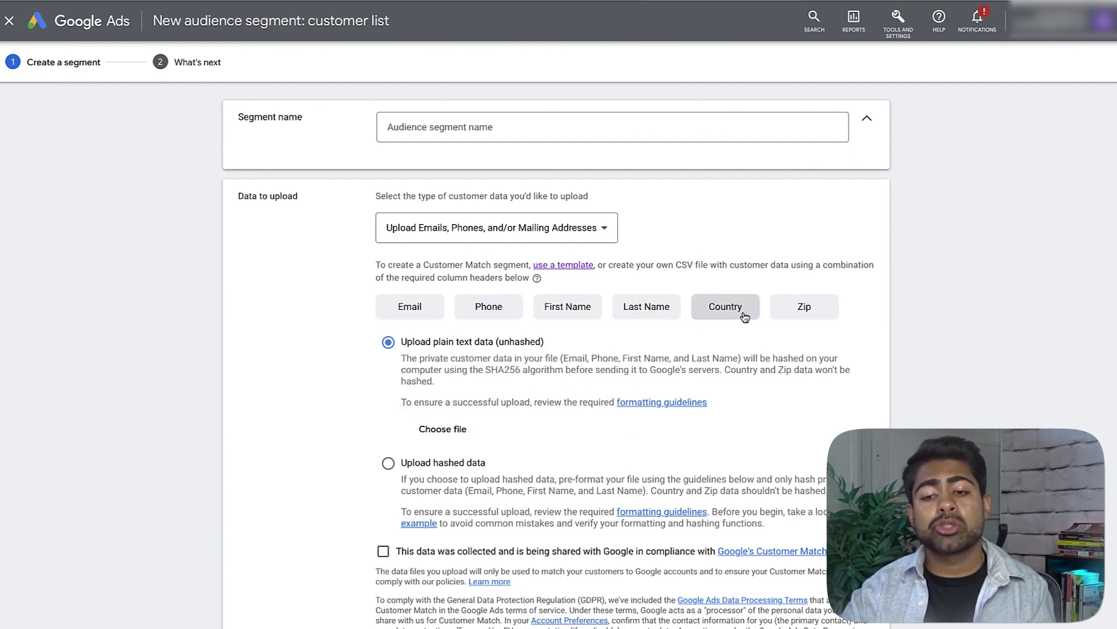
mouse_move(776, 308)
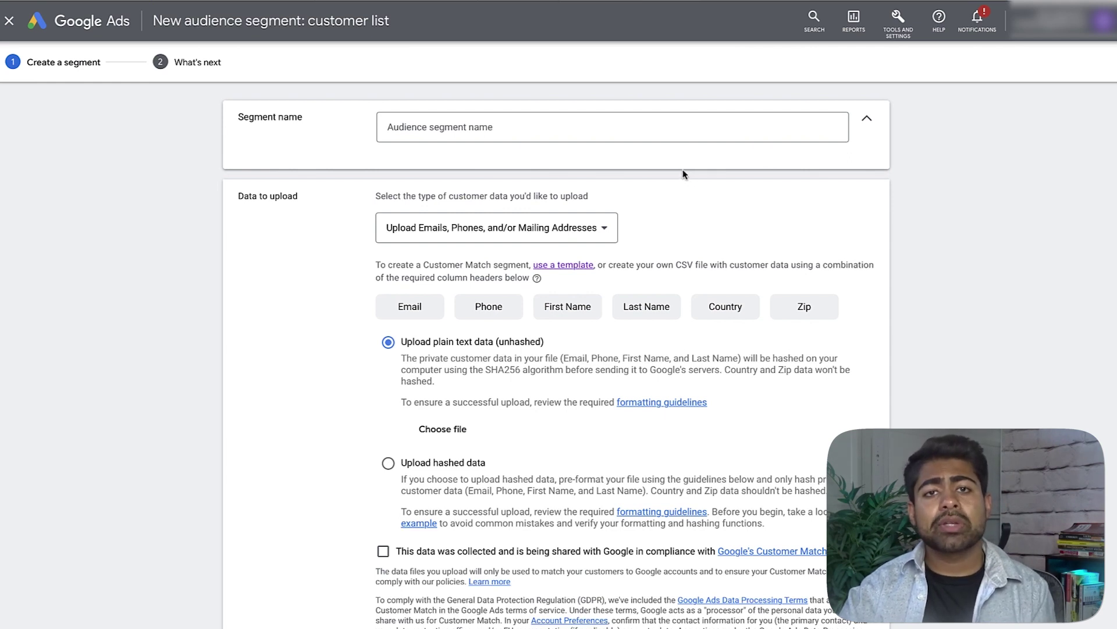
mouse_move(565, 306)
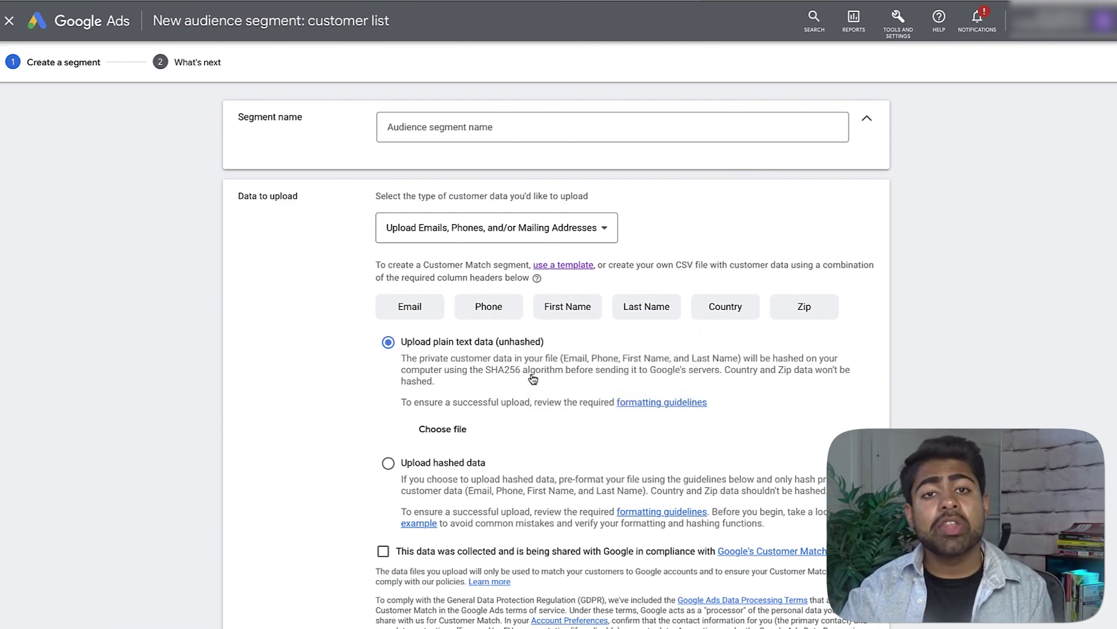
mouse_move(637, 377)
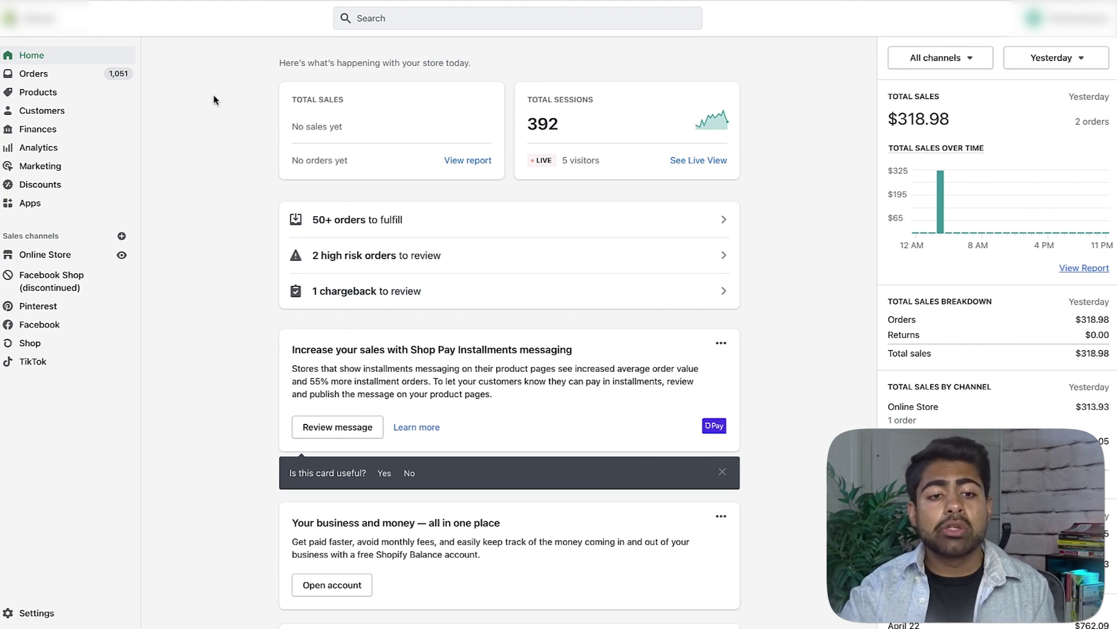
Step: In Shopify, open the export settings for orders and choose to export orders by date
left_click(35, 77)
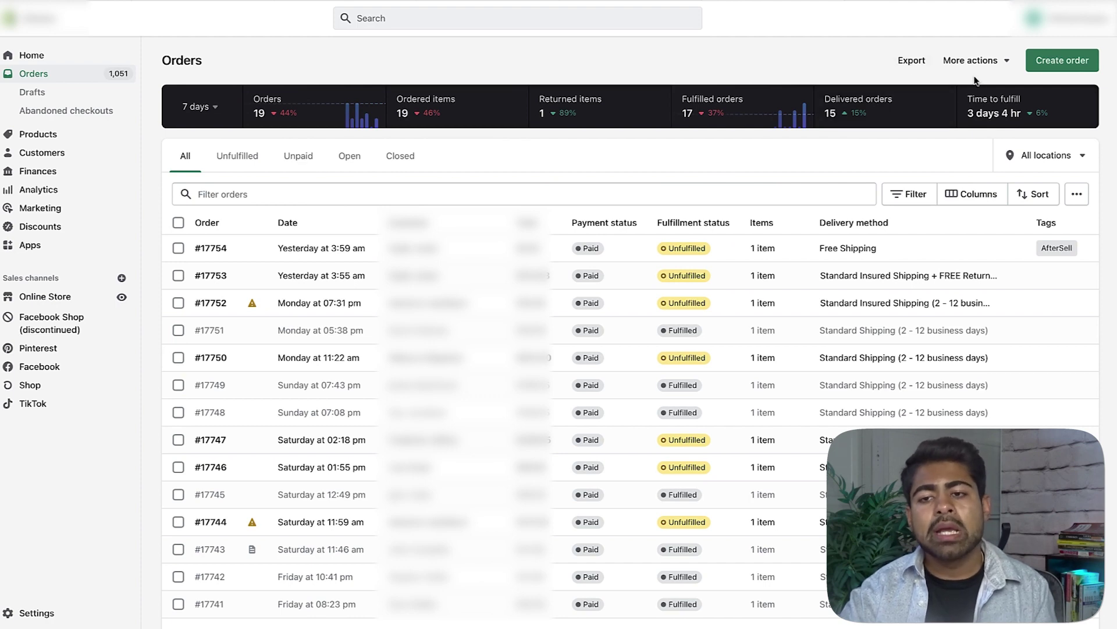
left_click(906, 65)
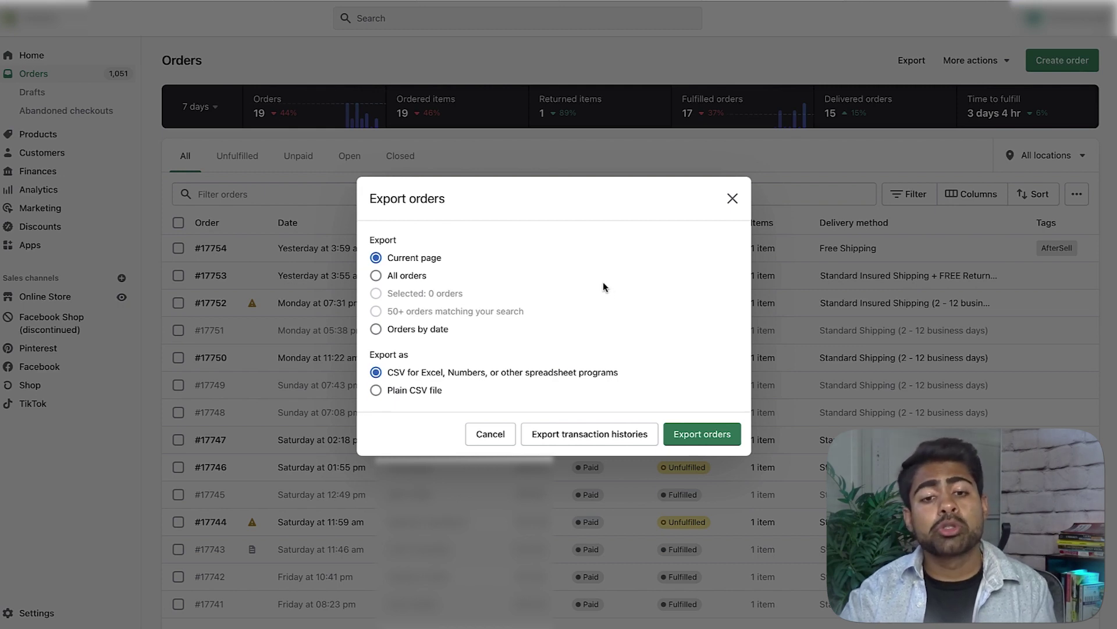
double_click(434, 263)
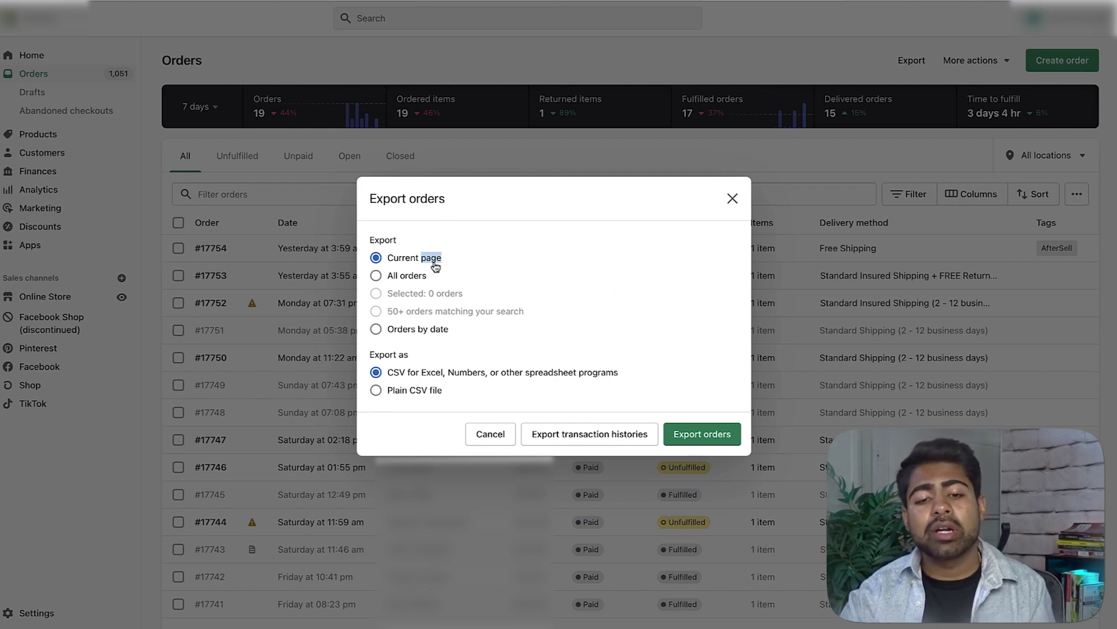
left_click(427, 277)
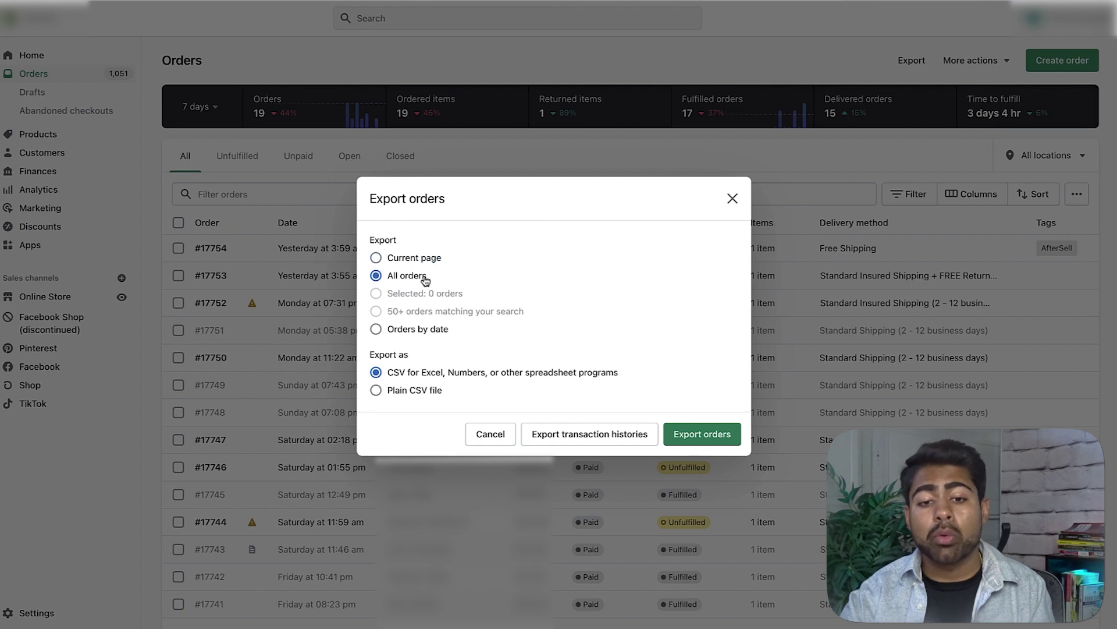
left_click(430, 335)
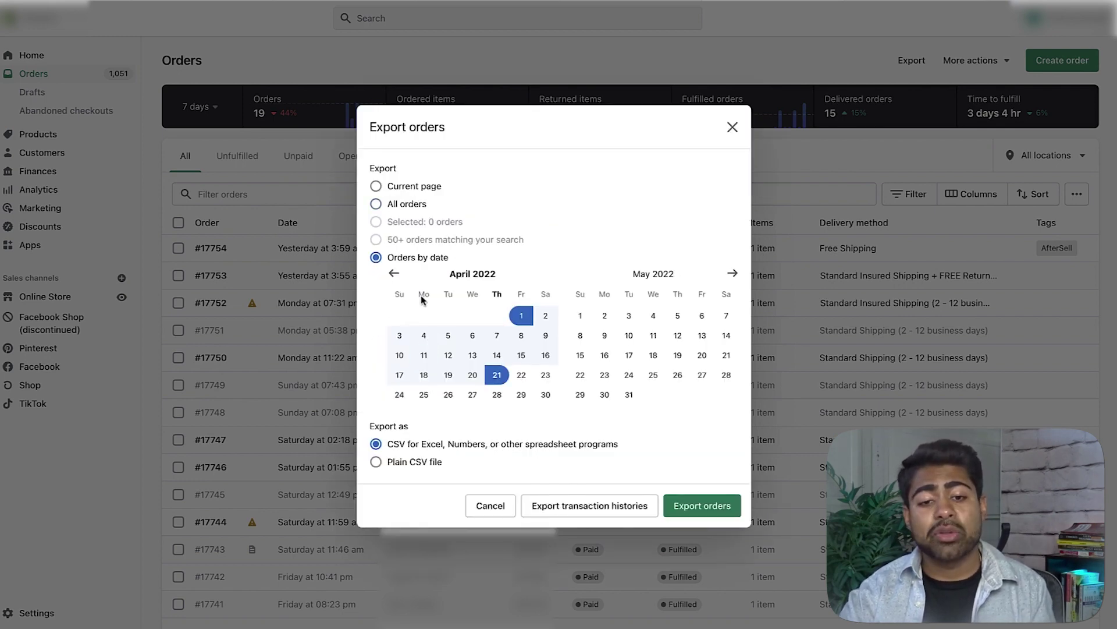
Step: Set the date range to April 1–21, 2022 and export the orders as CSV for Excel, Numbers, or other spreadsheet programs
left_click(521, 316)
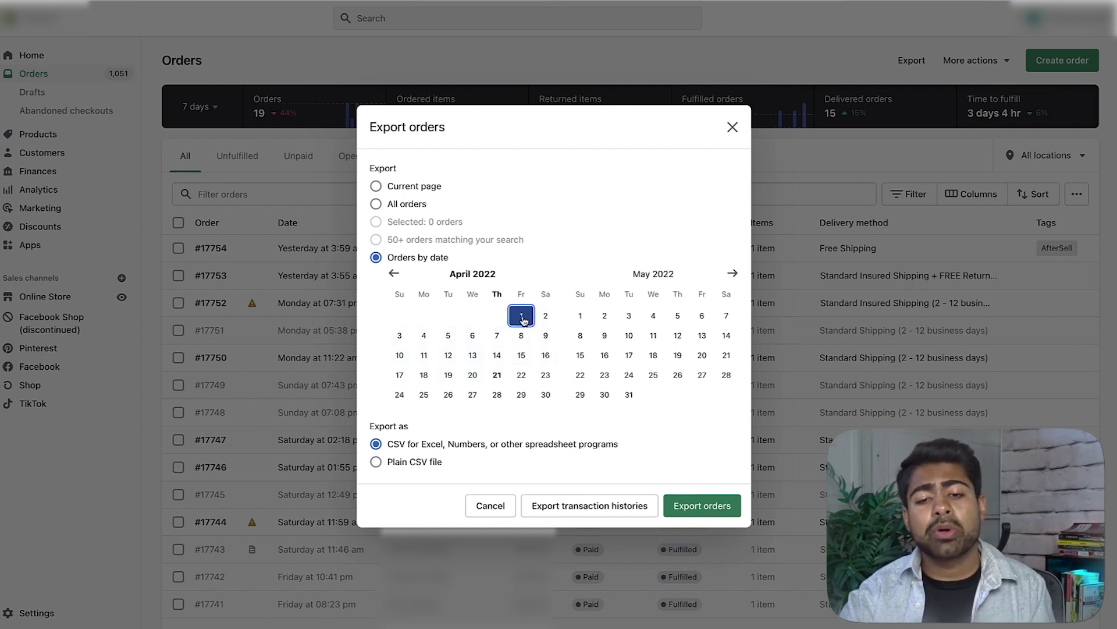
left_click(497, 374)
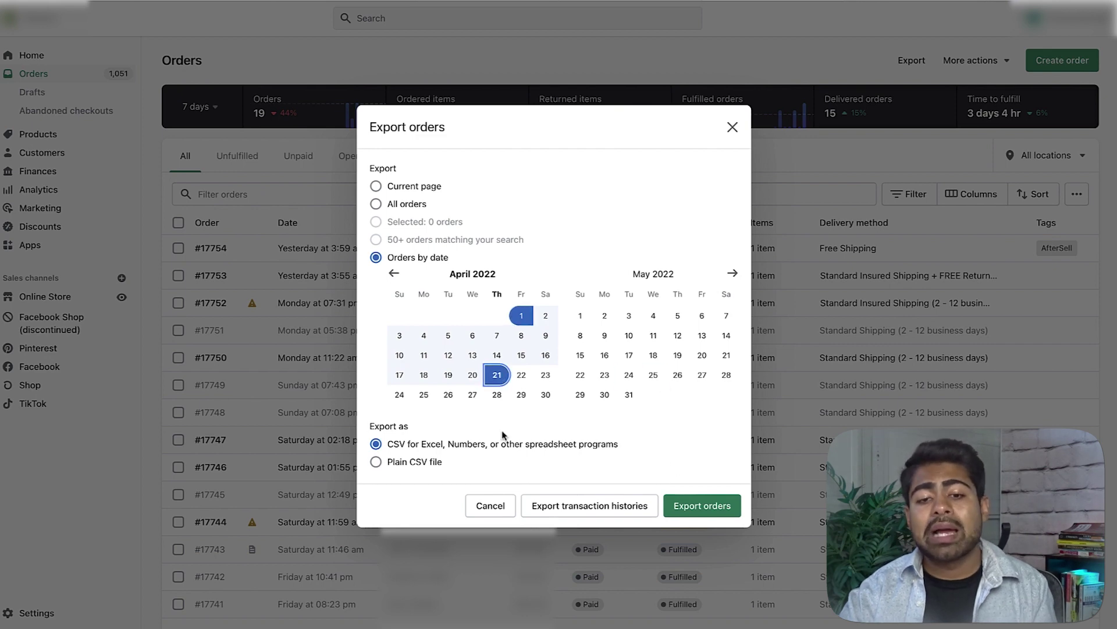
left_click_drag(408, 426, 399, 428)
triple_click(398, 428)
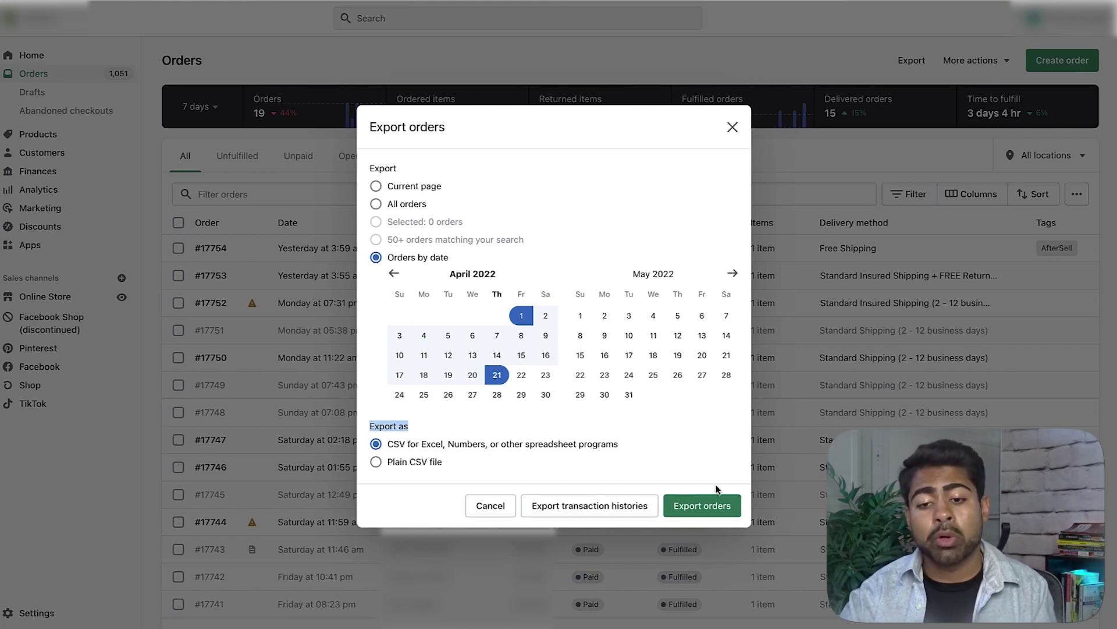
left_click(700, 512)
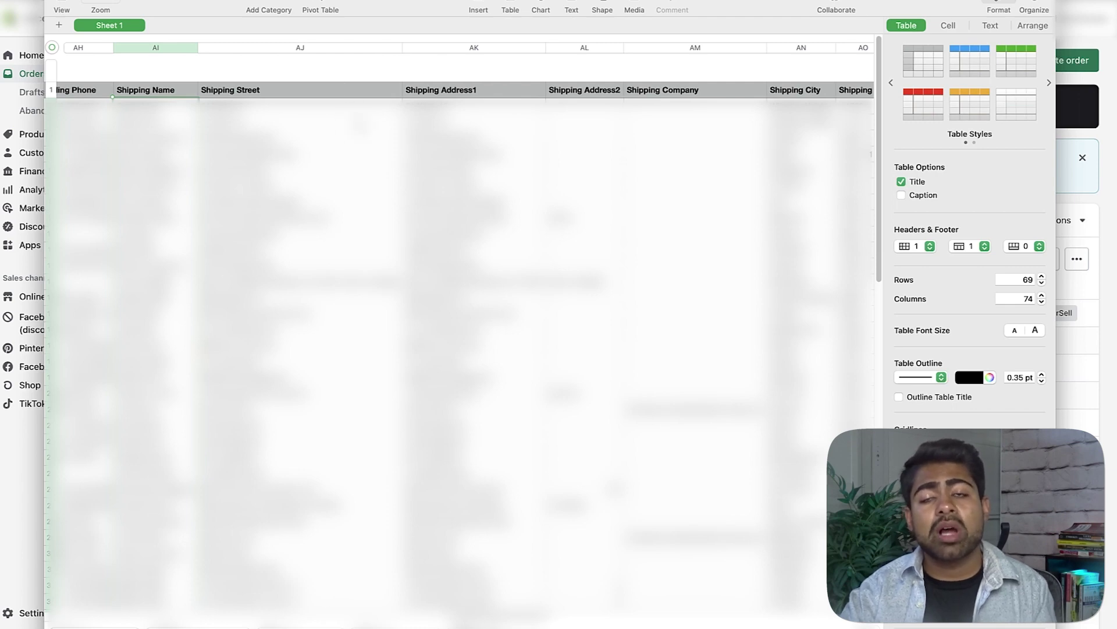
Step: Examine the customer data columns of the orders export in Numbers, and the customer list header row in Google Sheets
left_click(337, 75)
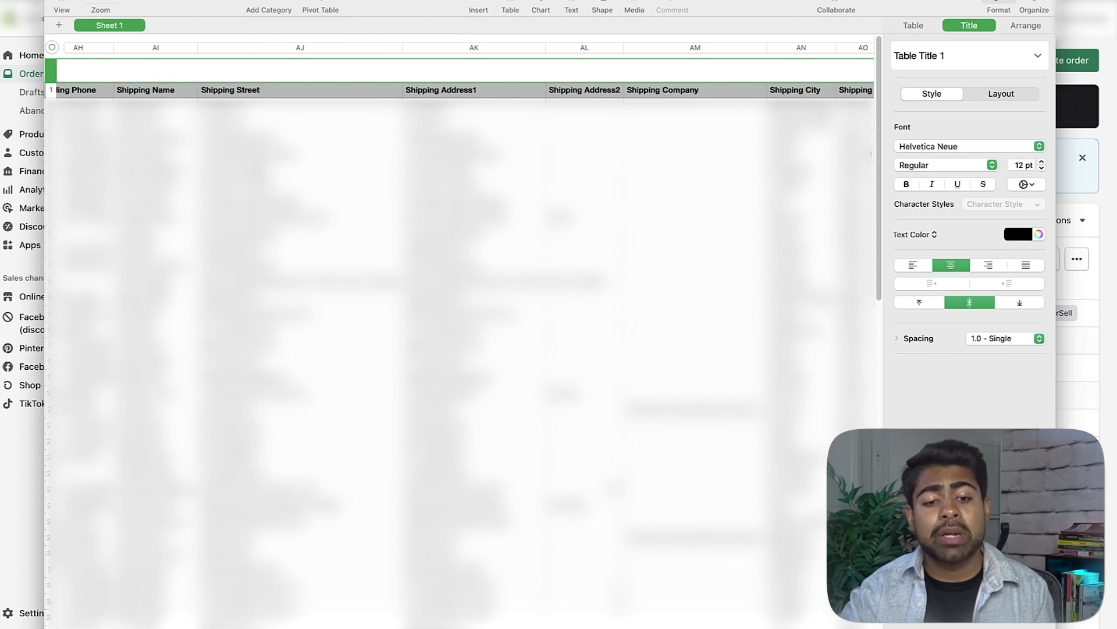
left_click(299, 569)
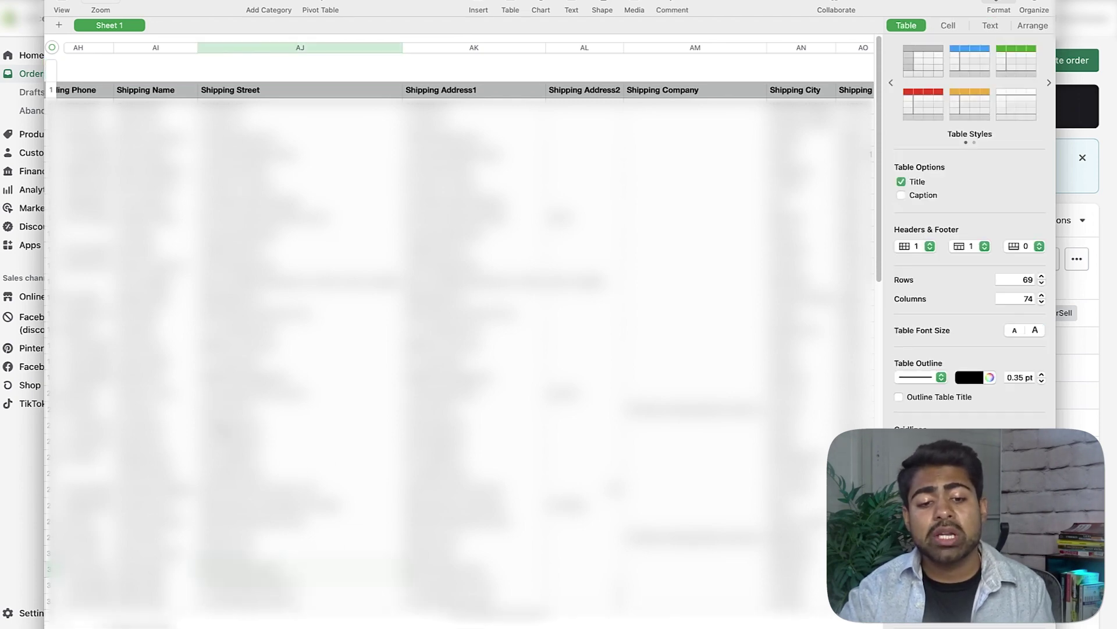
scroll(460, 326, "left", 5)
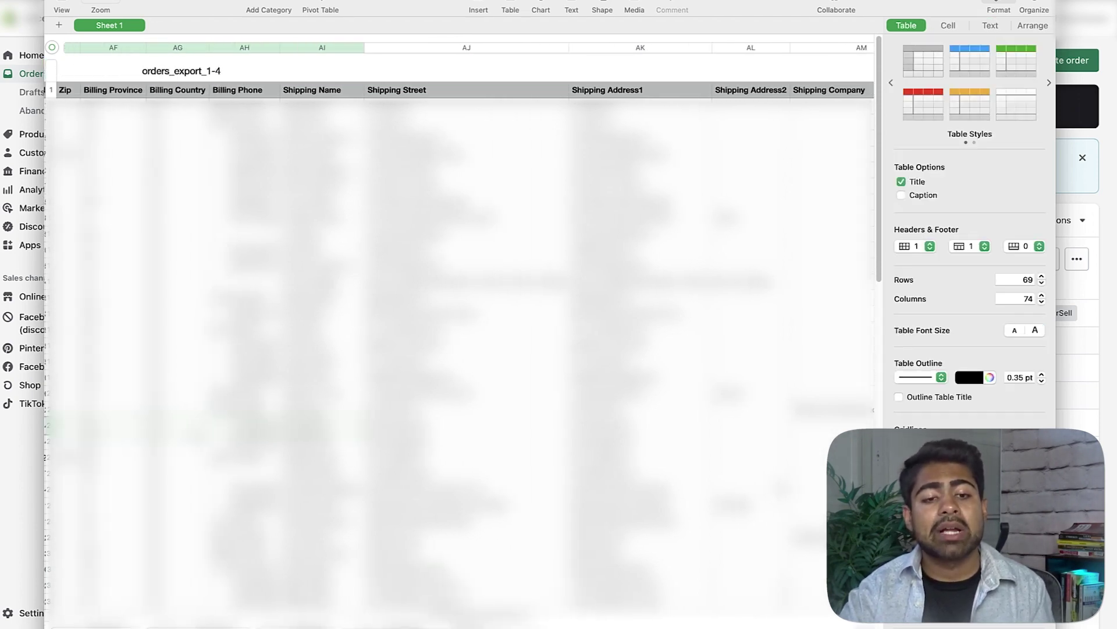
scroll(460, 326, "left", 15)
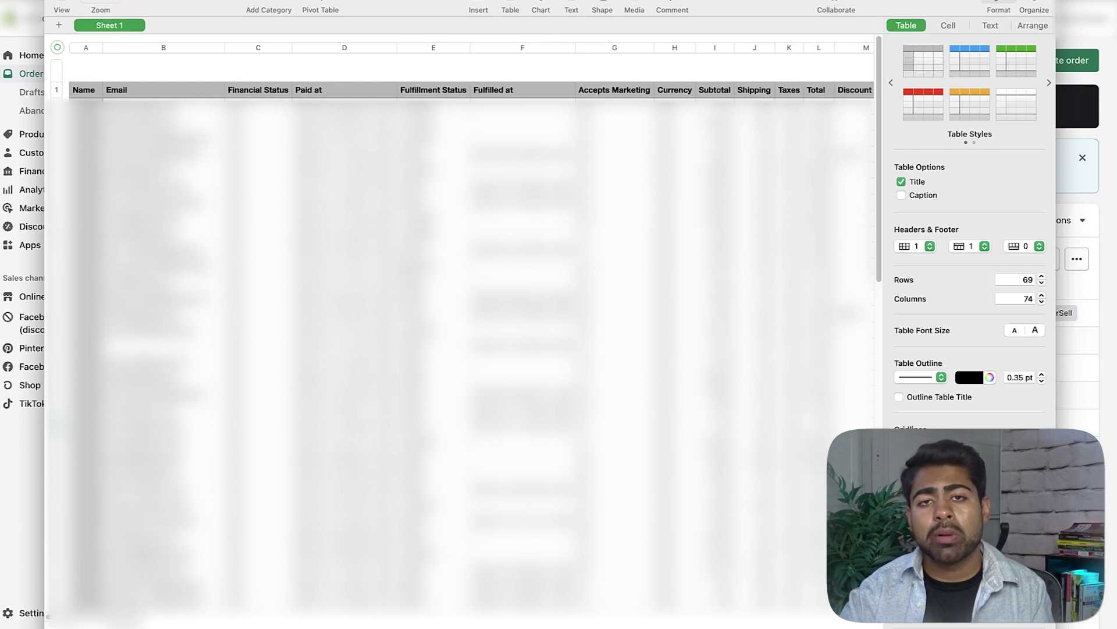
left_click(1085, 43)
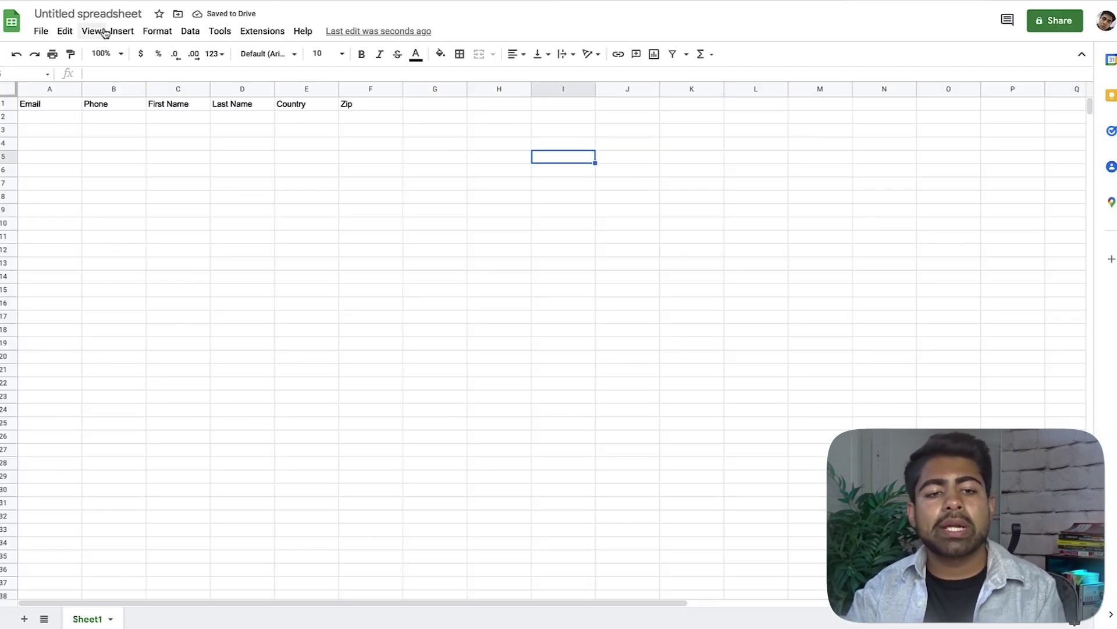
left_click(159, 146)
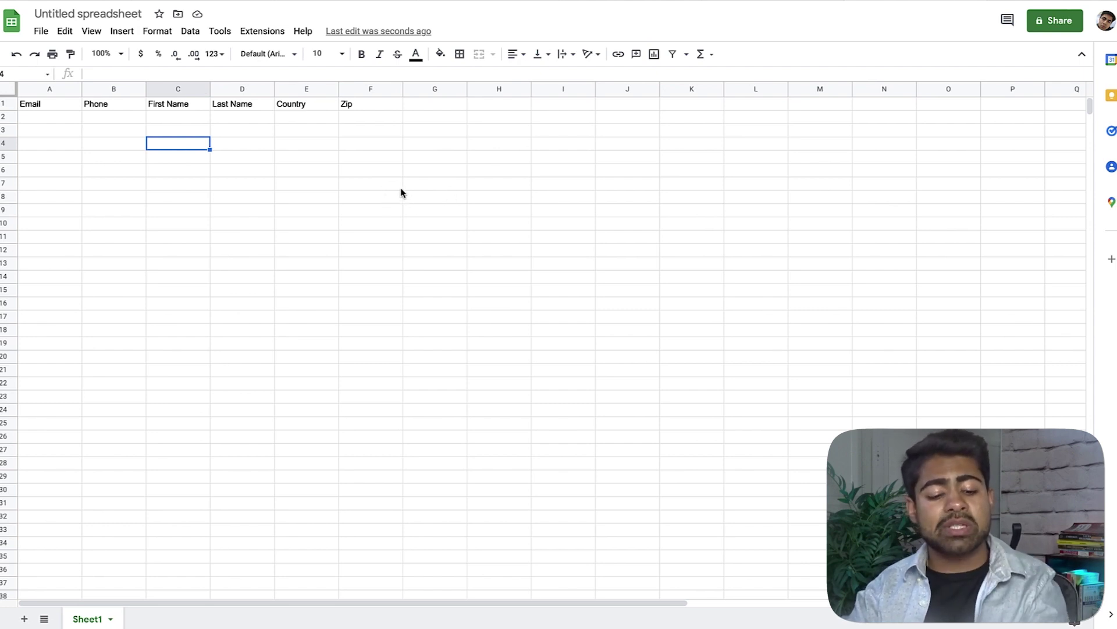
Step: Copy the Email values without their header from the Numbers orders export into Google Sheets from A2, and widen column A
key("super+Tab")
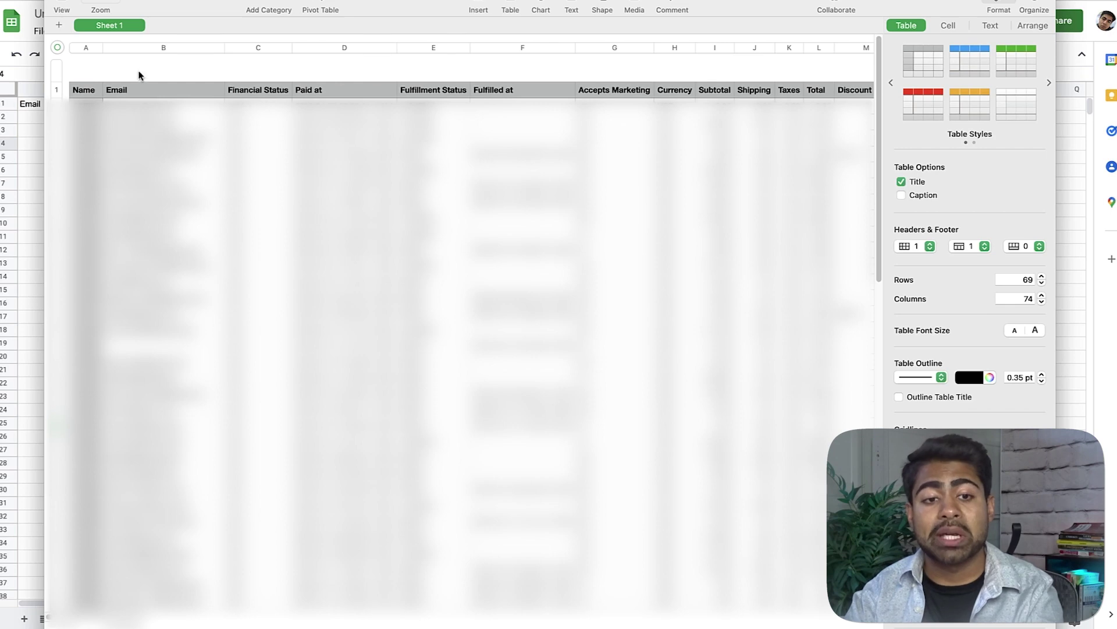
left_click(145, 50)
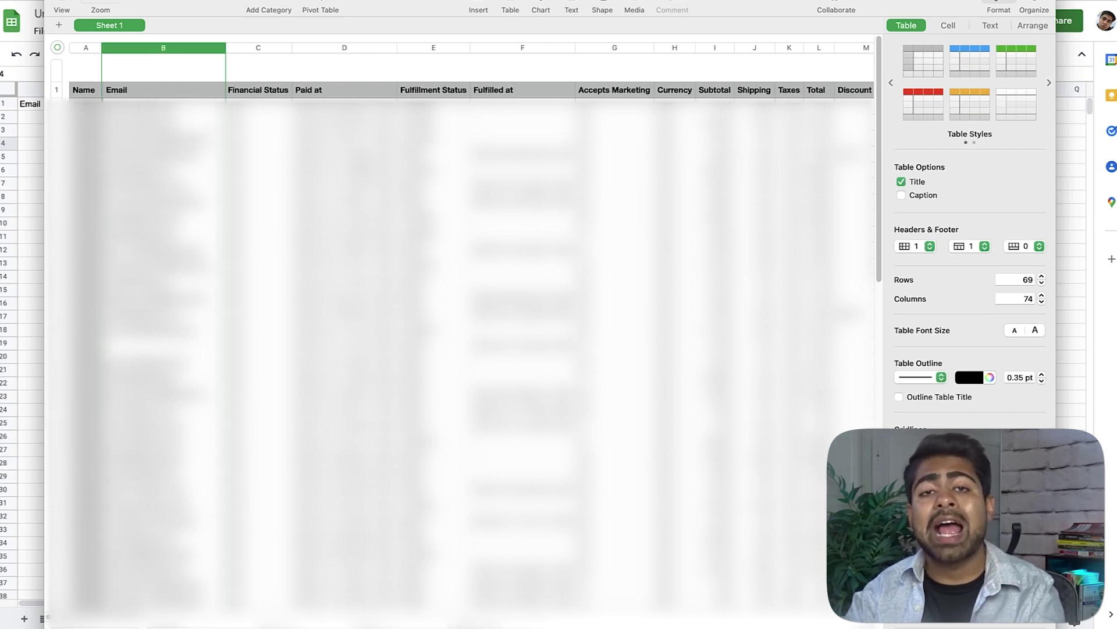
left_click(172, 92, "super")
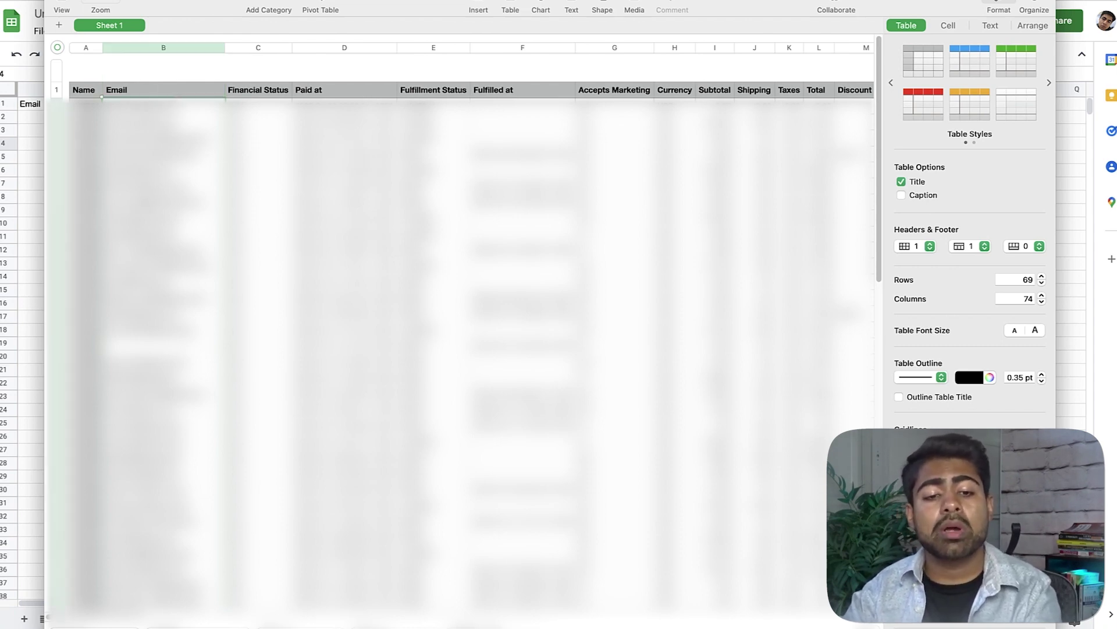
left_click(28, 173)
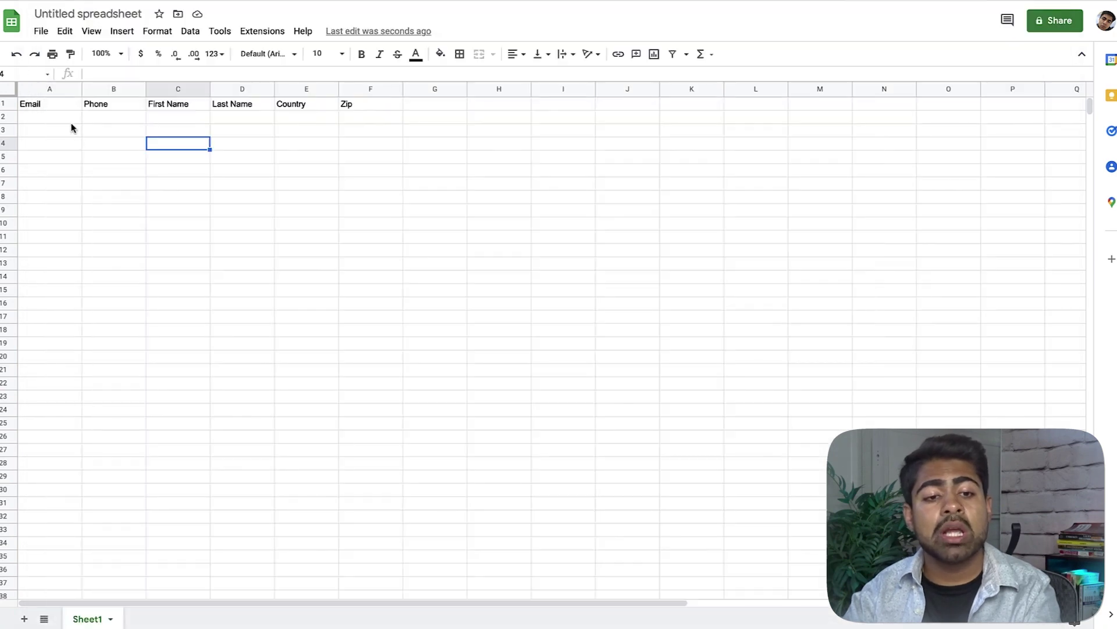
left_click(50, 90)
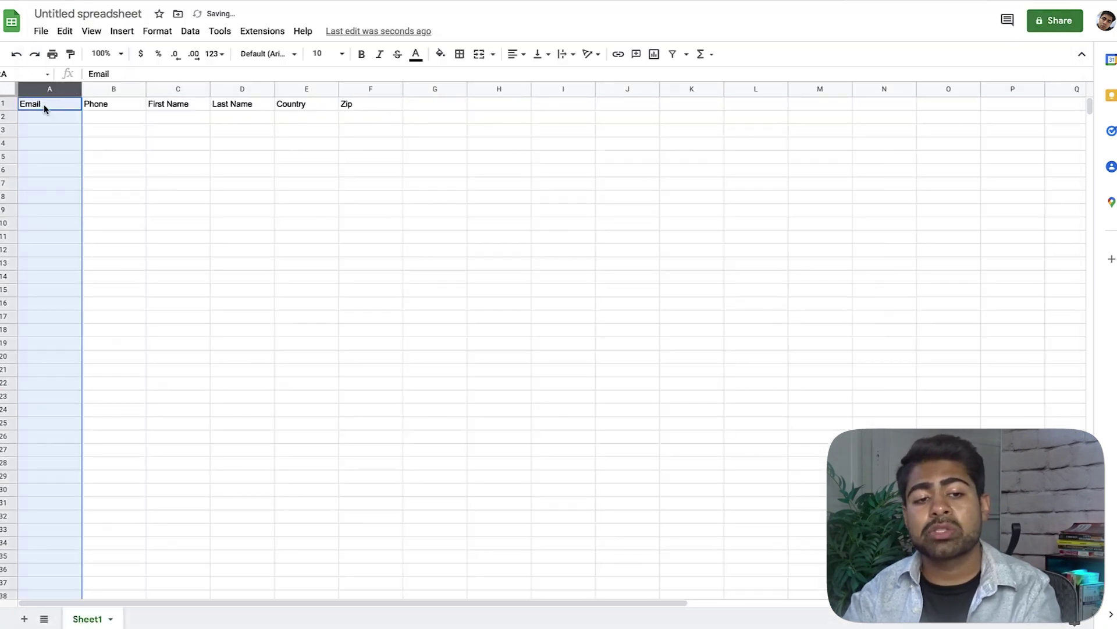
left_click(42, 106, "super")
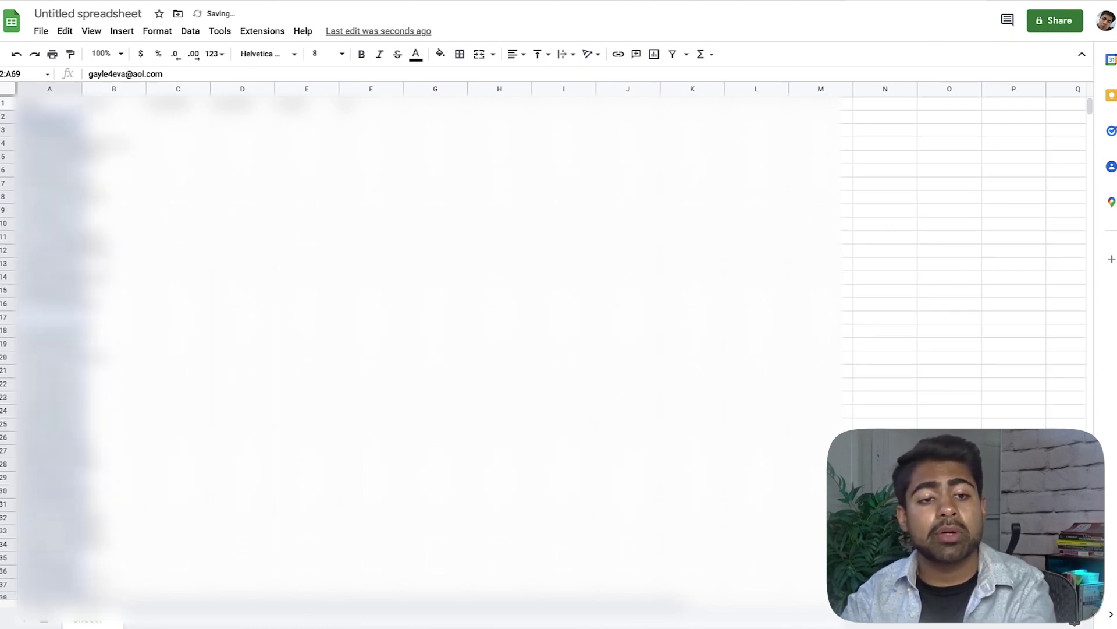
left_click_drag(82, 89, 146, 89)
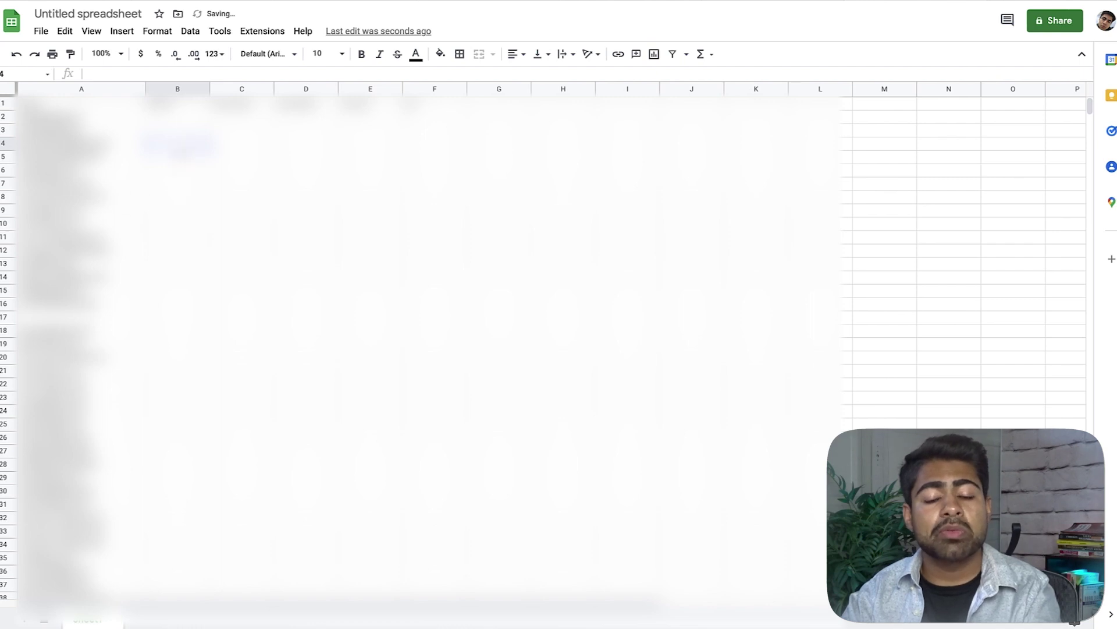
Step: In Numbers, copy the Shipping Phone values of the orders export without their header
key("super+Tab")
left_click(433, 250)
left_click_drag(373, 245, 925, 286)
left_click(446, 265)
left_click(446, 187)
left_click_drag(369, 152, 922, 194)
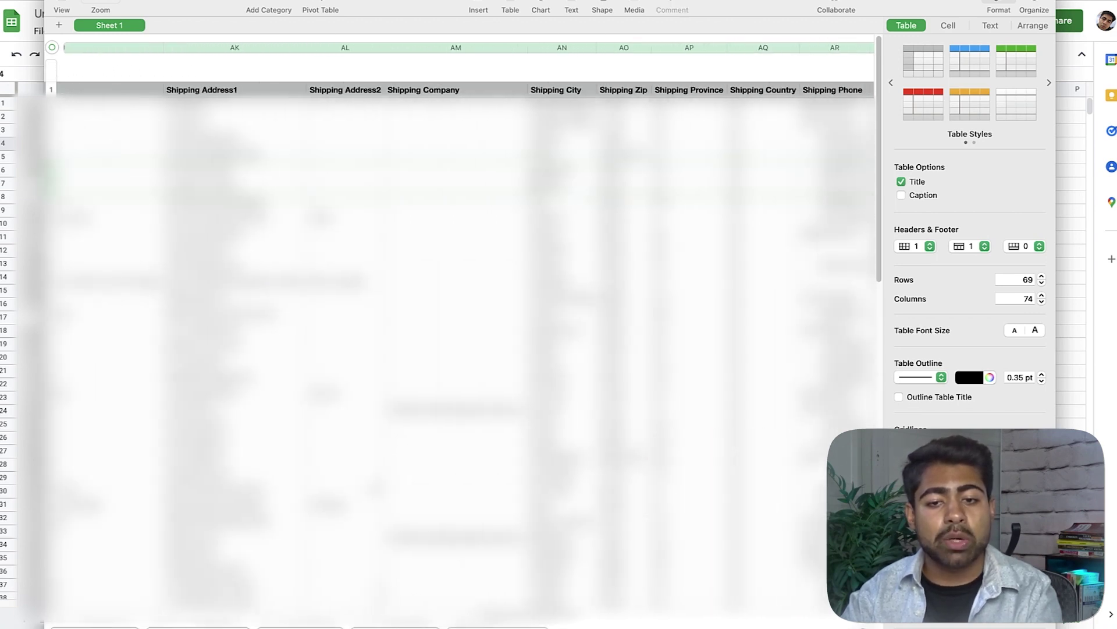
left_click(563, 169)
left_click(689, 154)
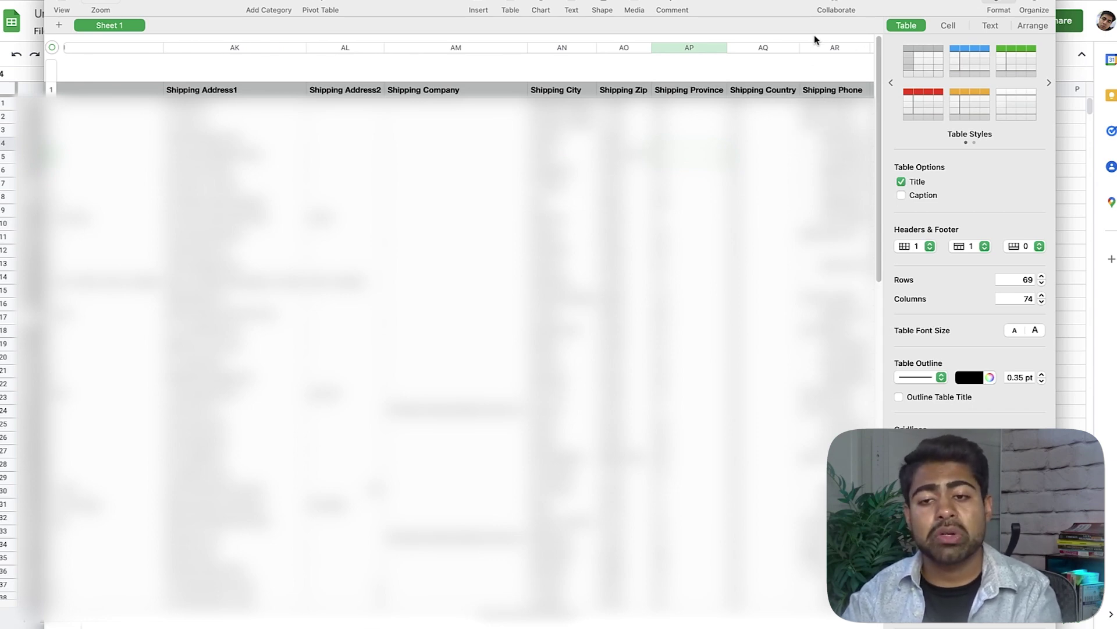
left_click(833, 50)
left_click(852, 94, "super")
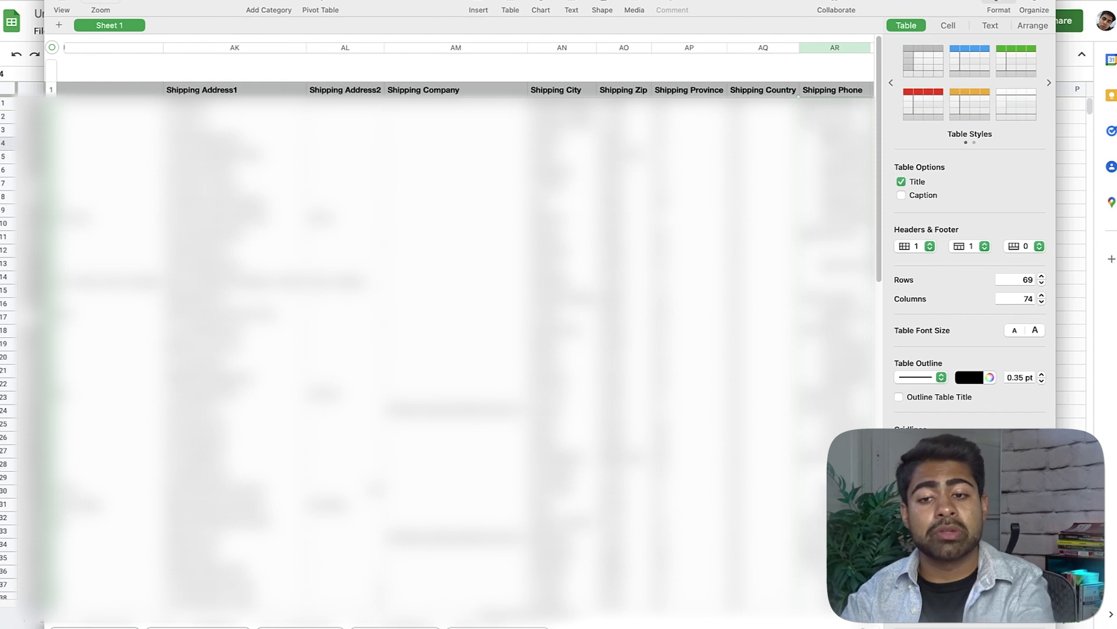
Step: In Google Sheets, paste the copied phone numbers under the Phone header, starting at B2
key("super+Tab")
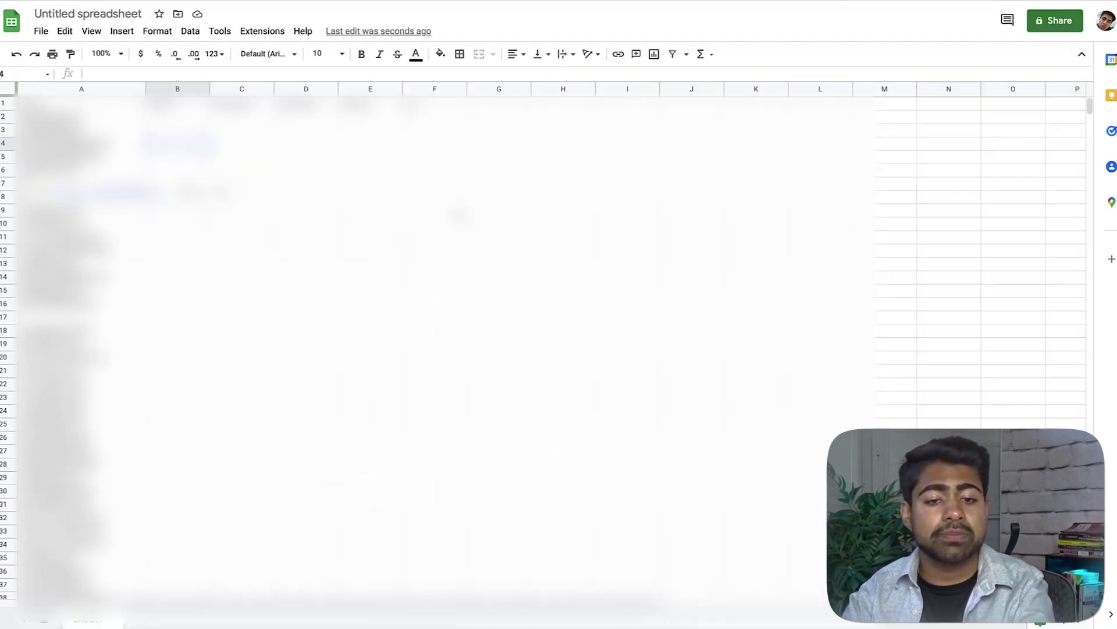
left_click(186, 90)
left_click(178, 103, "super")
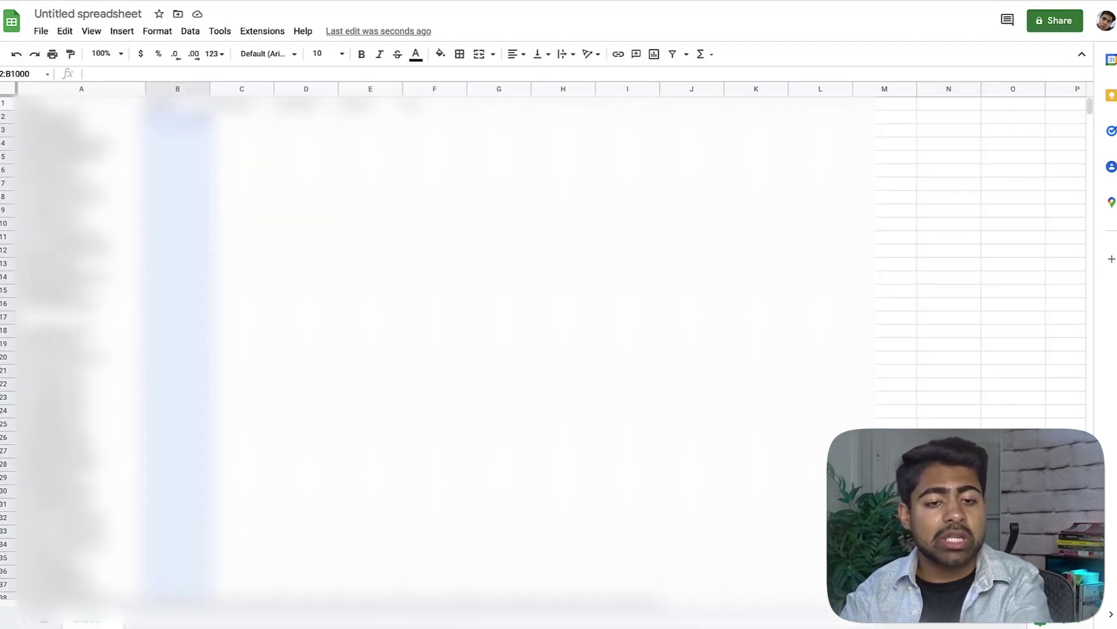
key("super+v")
left_click(241, 170)
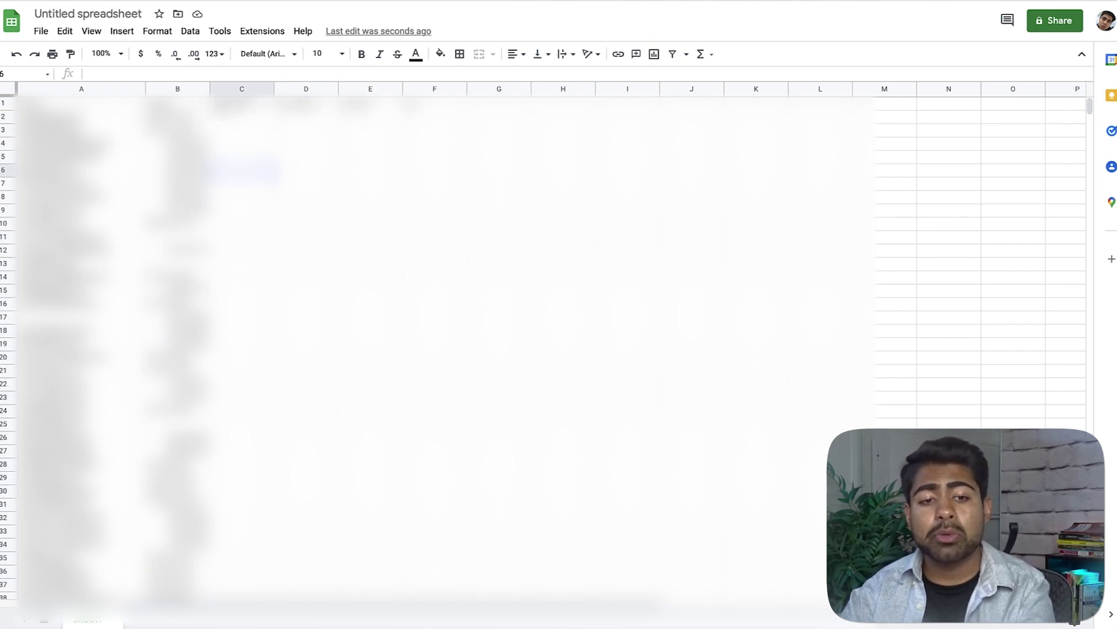
Step: Clear the phone numbers in cells B4, B5 and B6 one at a time
left_click(178, 103)
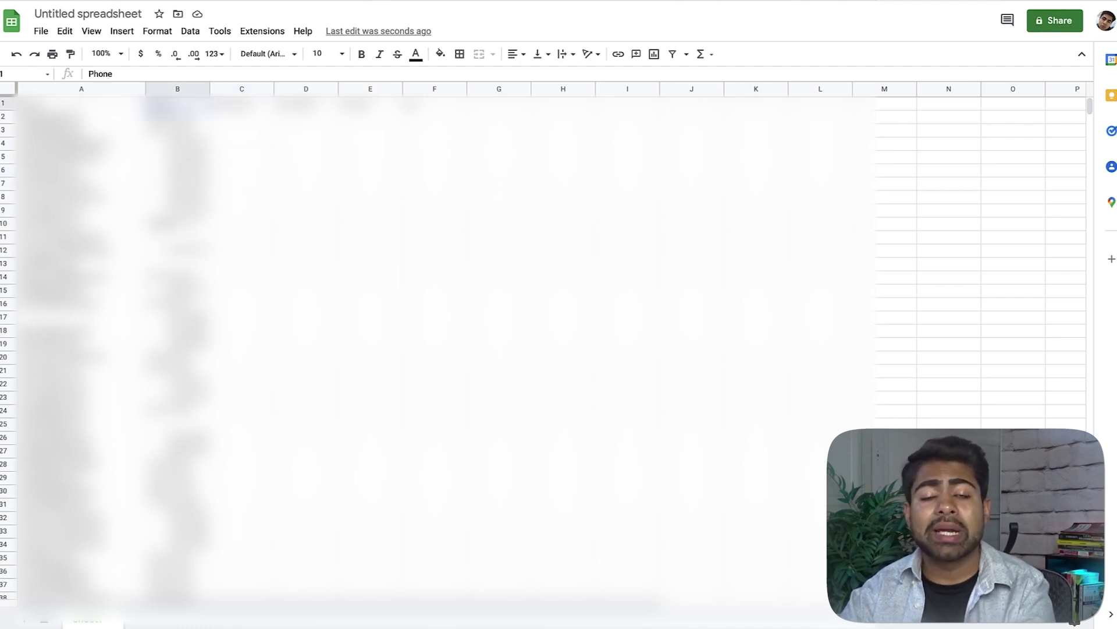
left_click(178, 143)
left_click(241, 169)
left_click(177, 143)
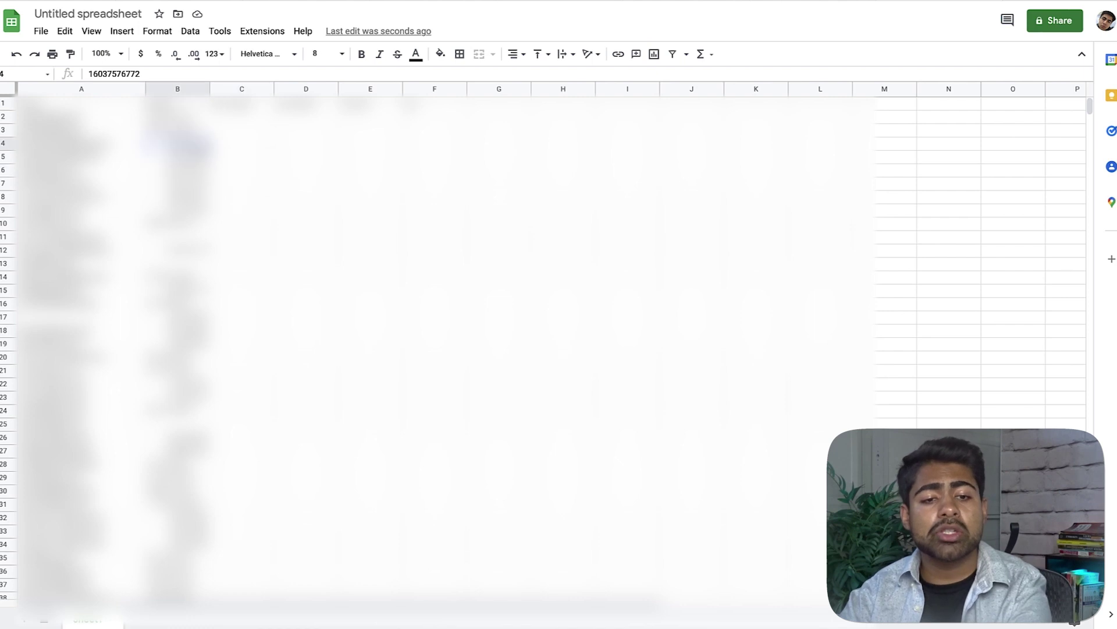
key("Delete")
left_click(242, 169)
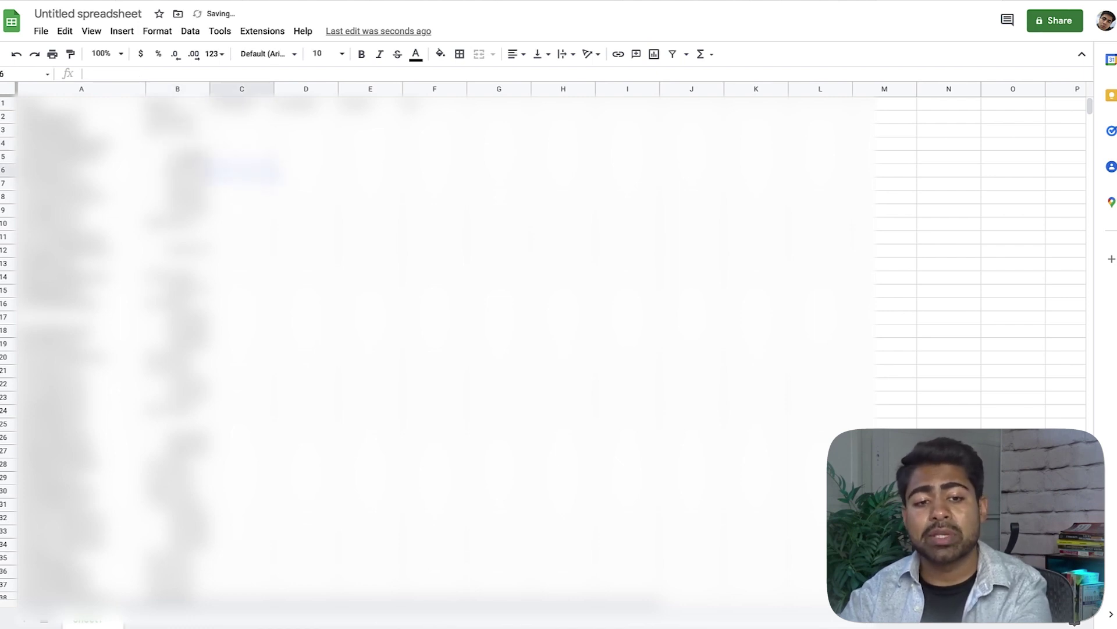
left_click(177, 156)
key("Delete")
left_click(241, 183)
left_click(177, 169)
key("Delete")
Step: Clear the phone numbers in the ranges B7:B8 and B11:B13
left_click(241, 196)
left_click(178, 183)
left_click(177, 169)
left_click(177, 182)
key("shift+Down")
key("Delete")
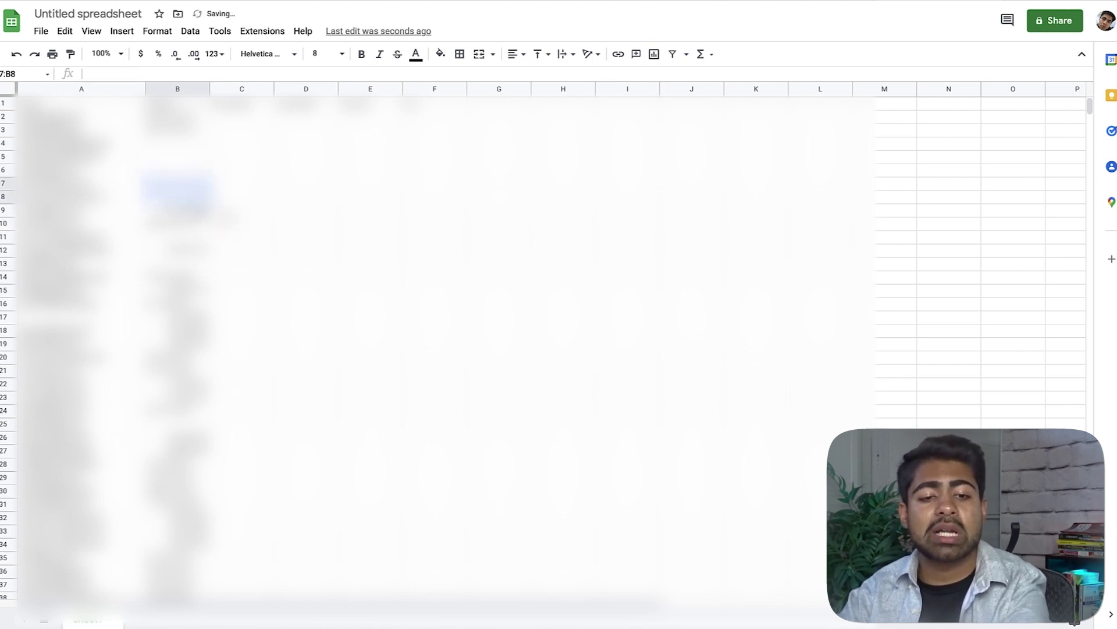
left_click(178, 209)
left_click(177, 236)
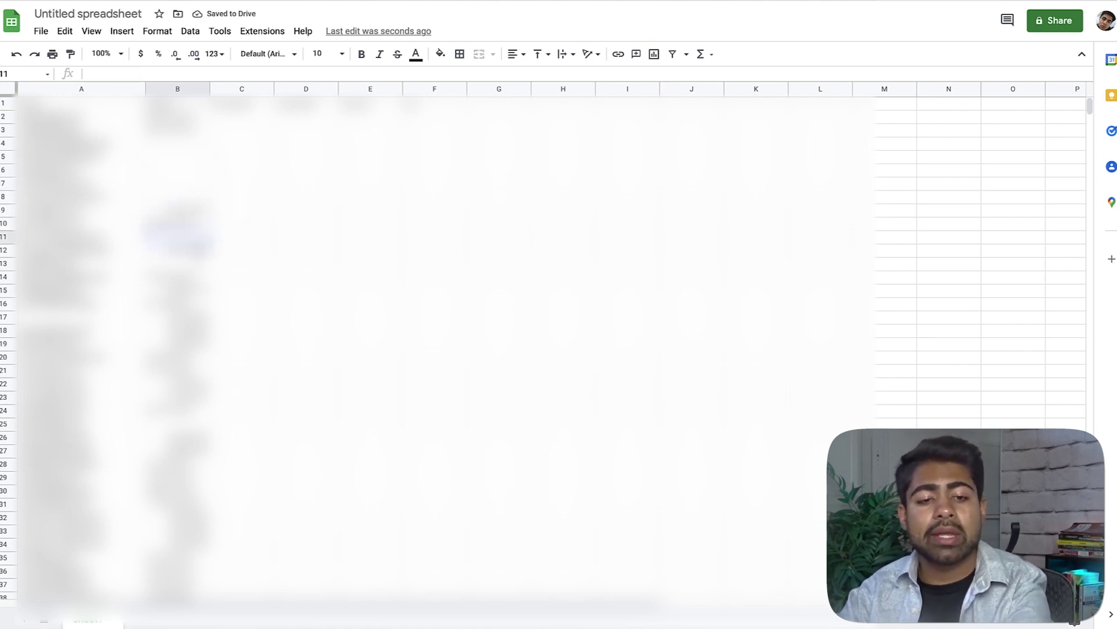
left_click_drag(178, 237, 192, 263)
key("Delete")
Step: Clear the phone numbers in cell B15 and the range B17:B19
left_click(185, 279)
left_click(186, 289)
key("Delete")
left_click(231, 330)
left_click(189, 317)
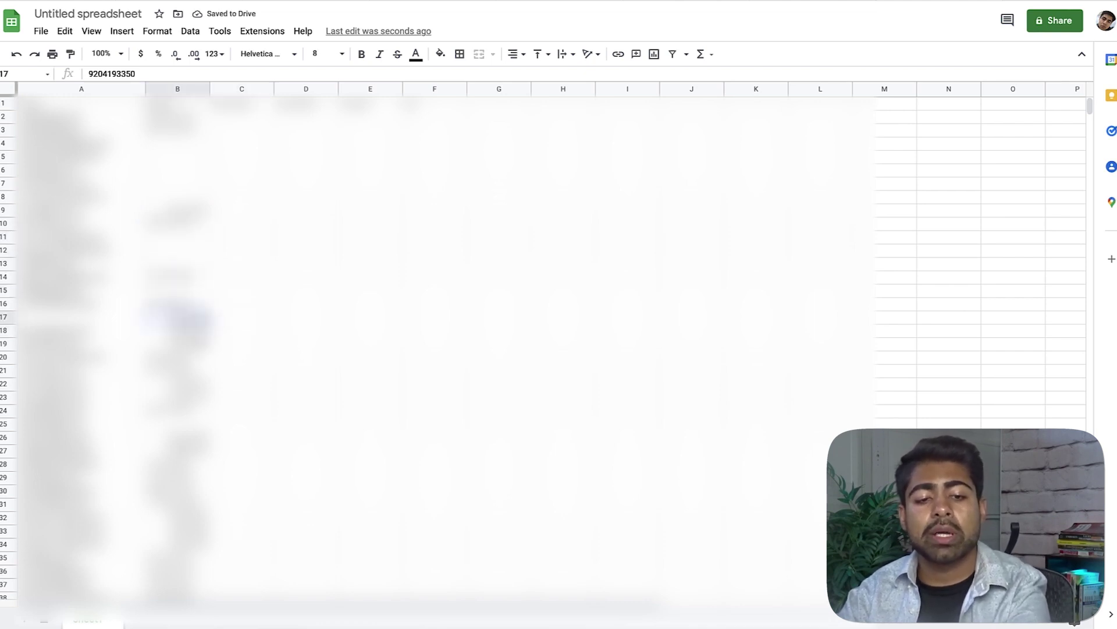
left_click_drag(189, 318, 194, 344)
key("Delete")
left_click(252, 344)
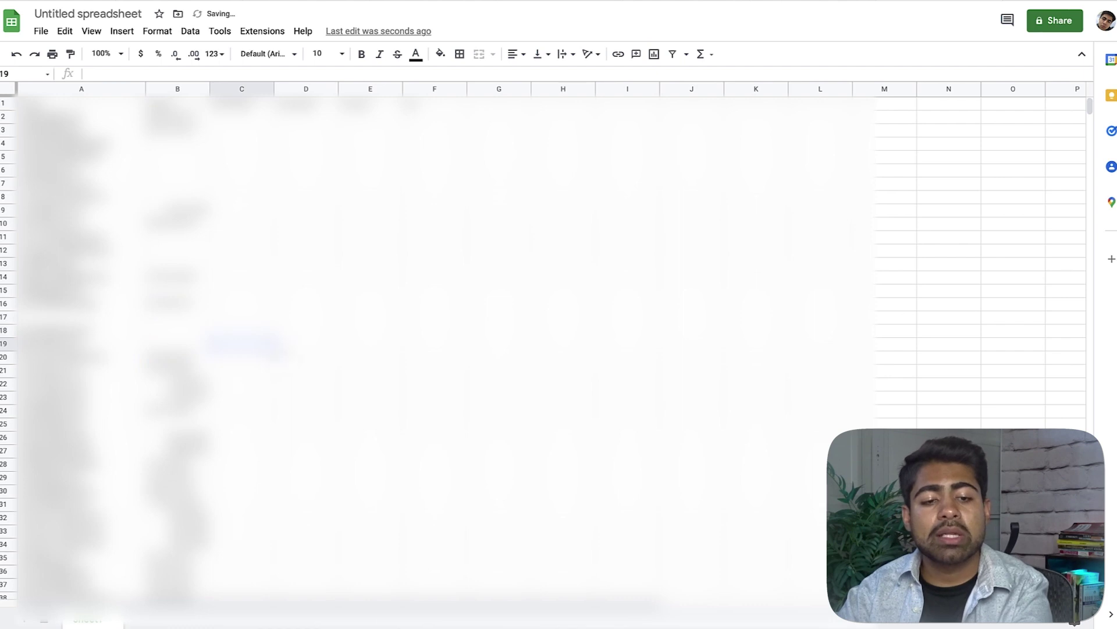
Step: Inspect the phone entry in B14 and look through the available number formats without applying one
scroll(437, 349, "down", 1)
left_click(179, 251)
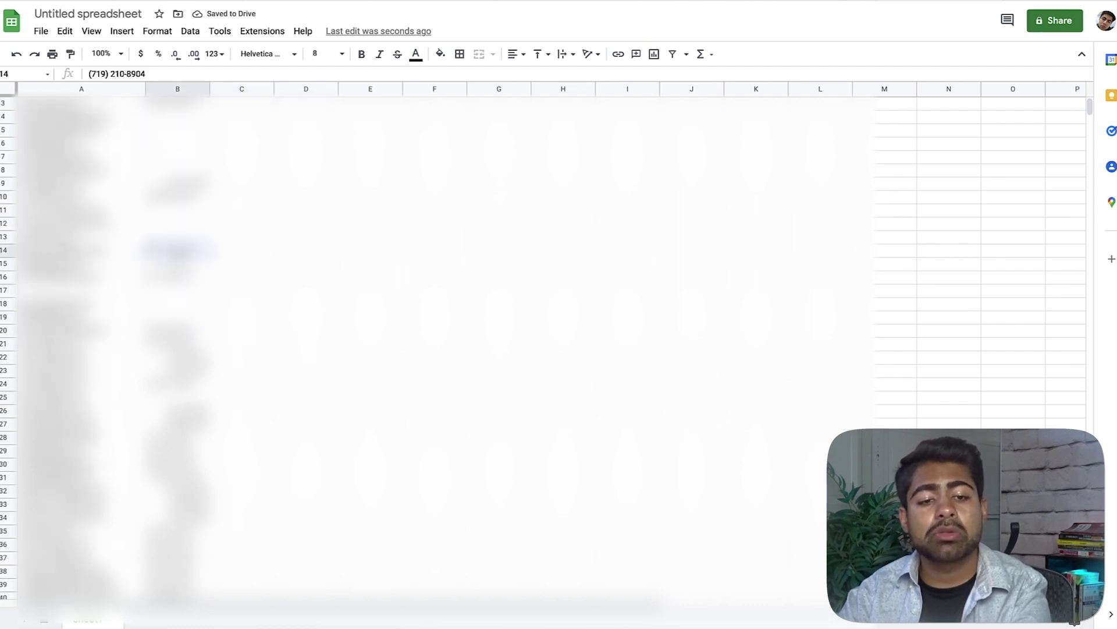
left_click(241, 303)
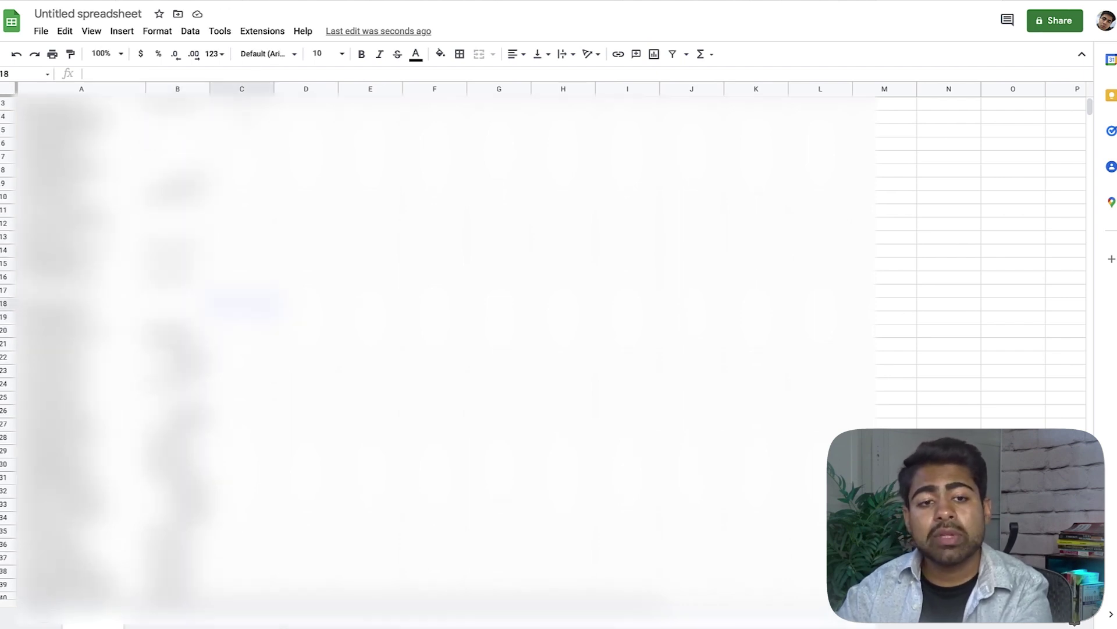
left_click(163, 35)
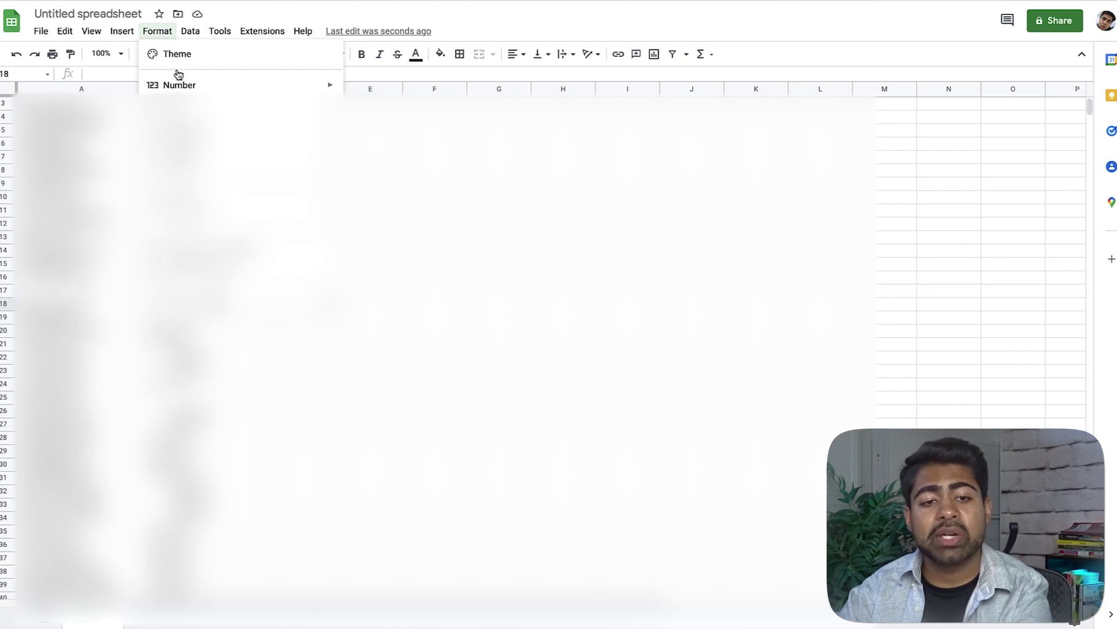
mouse_move(176, 81)
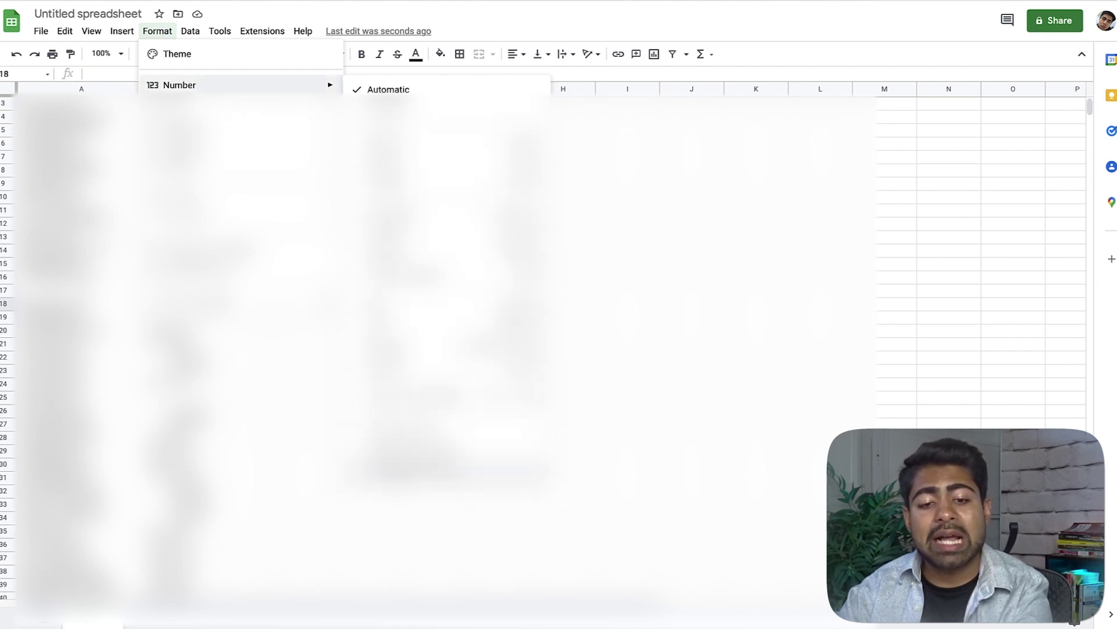
left_click(314, 371)
Step: Clear the phone numbers in the range B32:B34
scroll(326, 379, "down", 3)
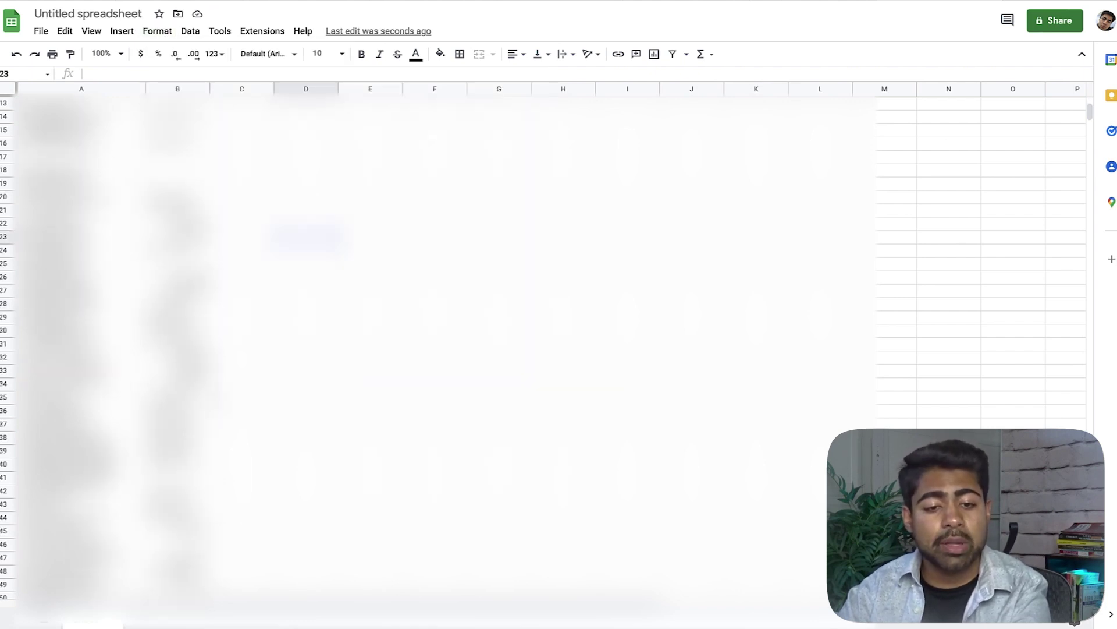
left_click(177, 384)
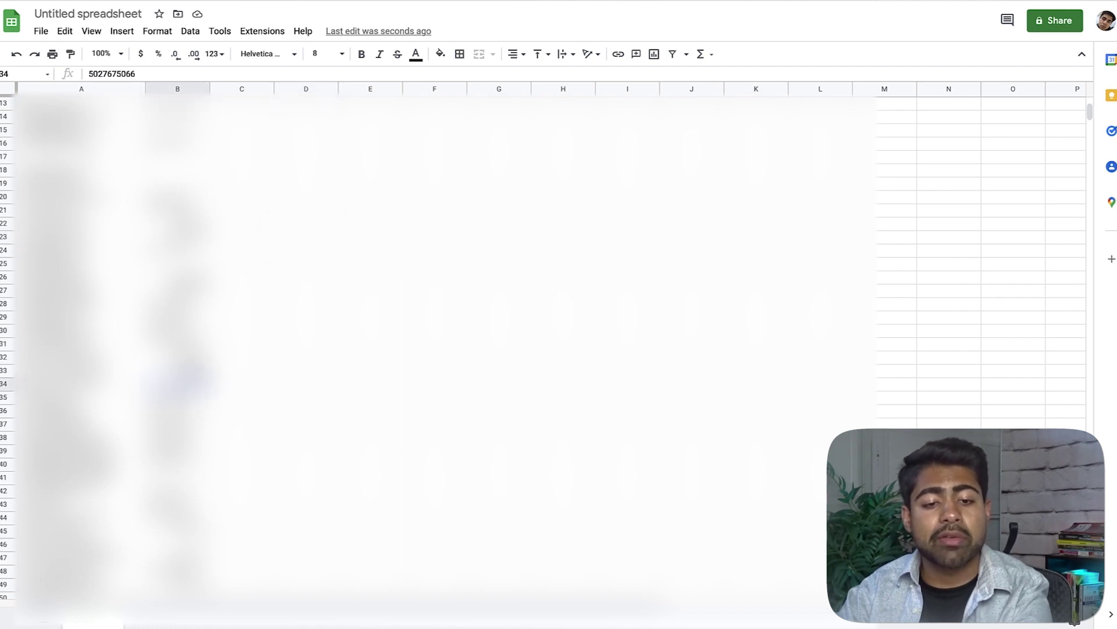
left_click_drag(184, 382, 184, 356)
key("BackSpace")
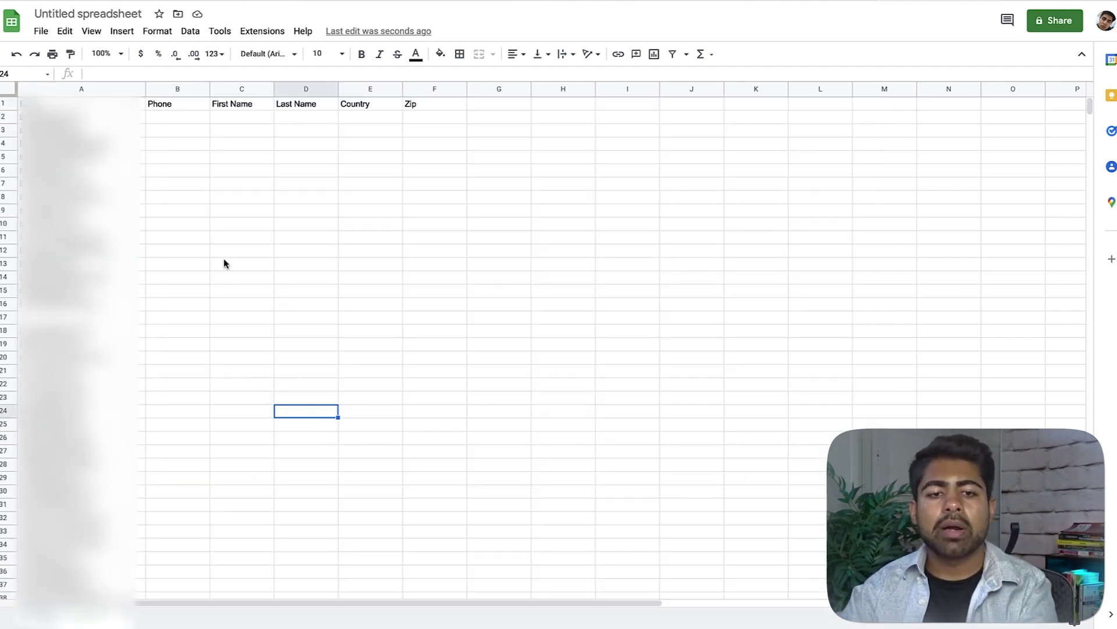
scroll(223, 257, "down", 6)
scroll(236, 287, "up", 6)
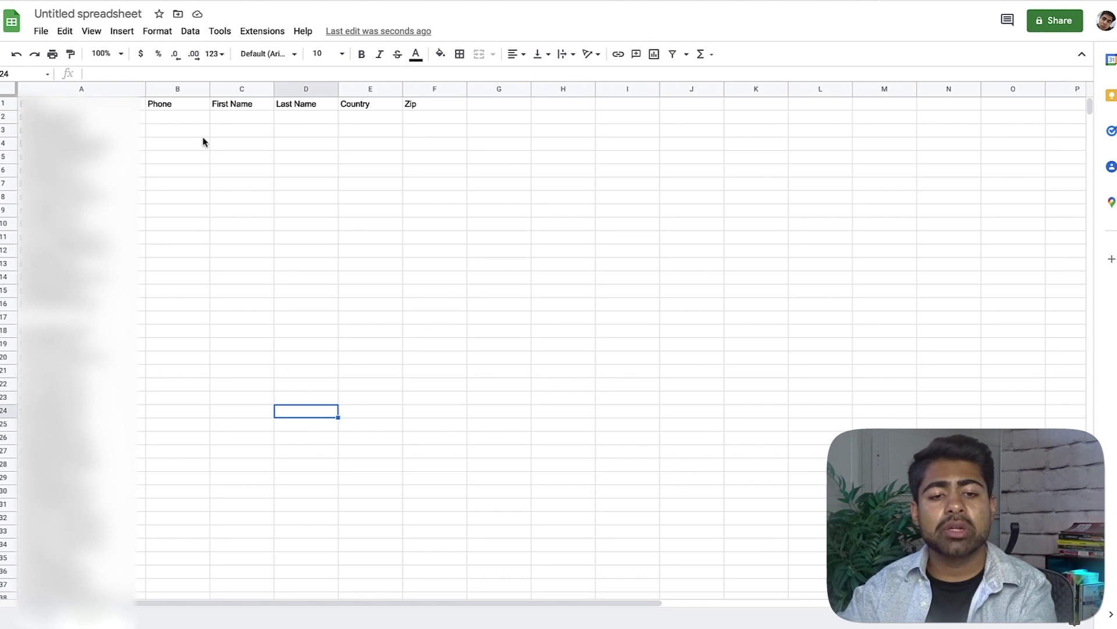
scroll(209, 291, "down", 10)
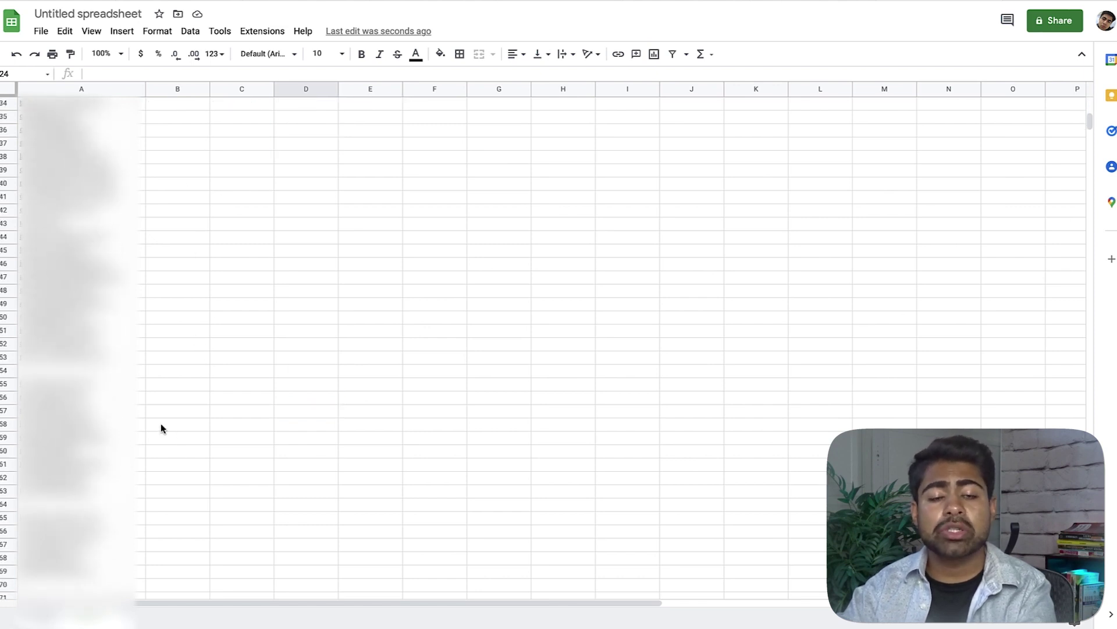
scroll(209, 400, "up", 10)
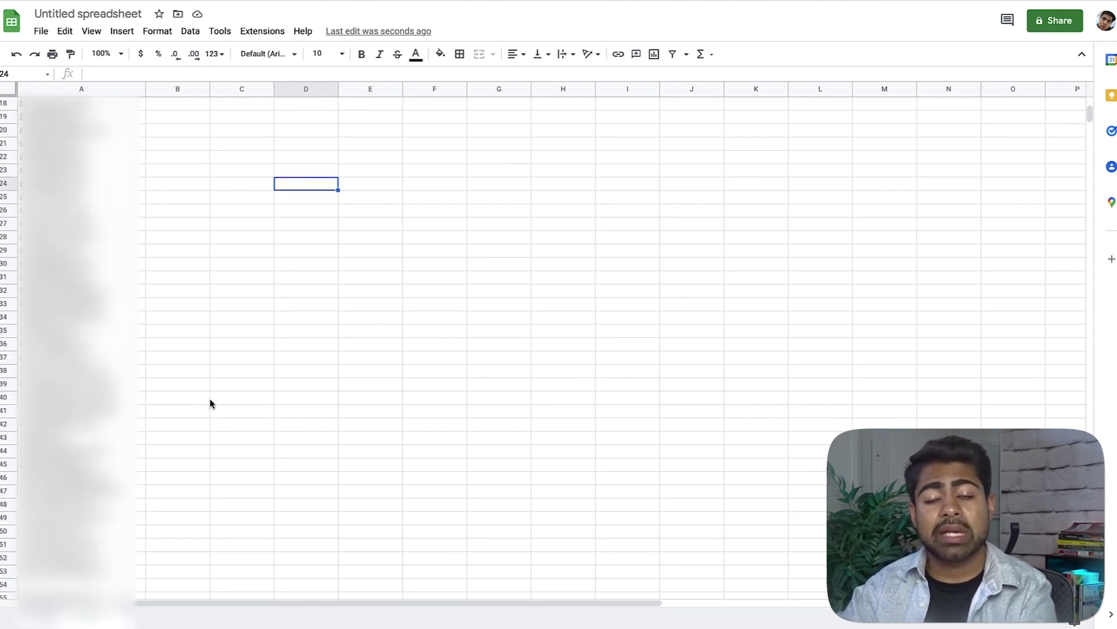
scroll(208, 384, "up", 1)
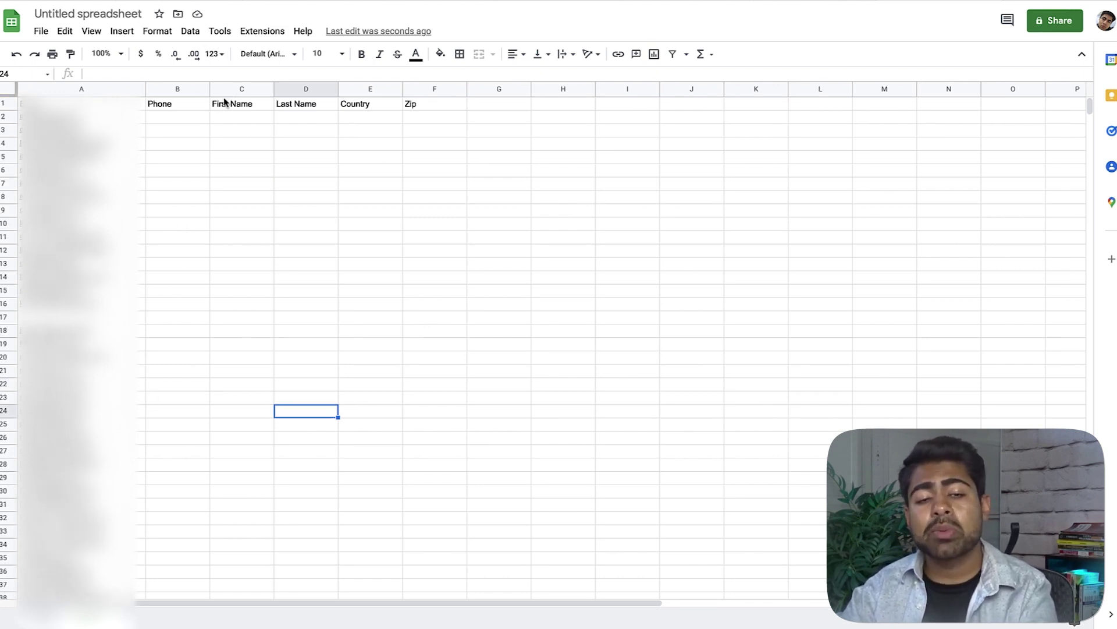
Step: In Numbers, copy the Shipping Name values of the orders export without their header
key("super+Tab")
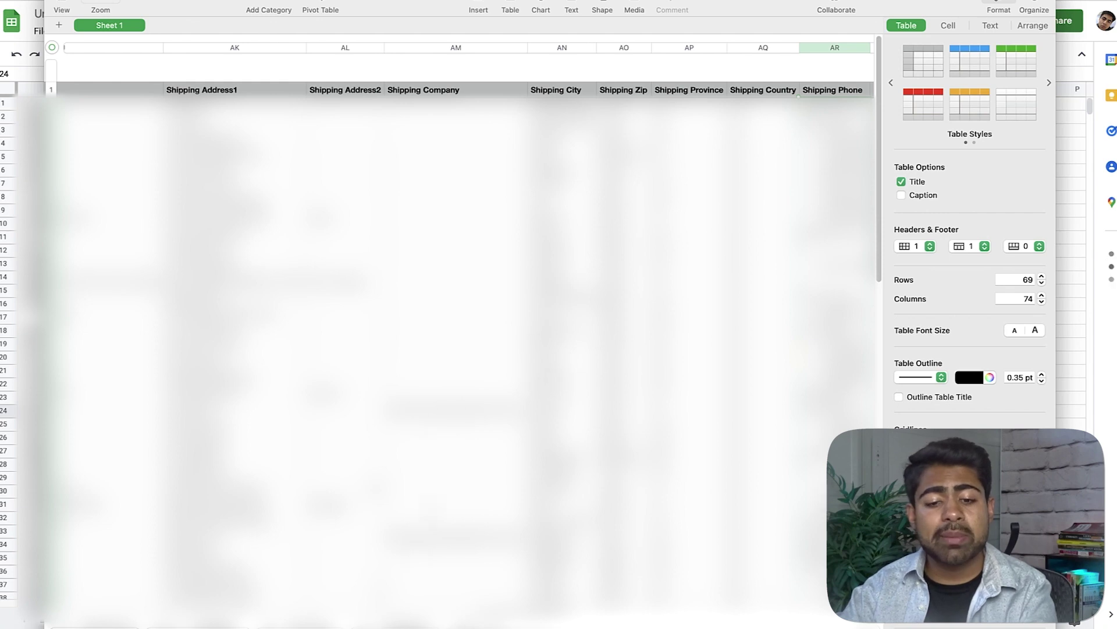
scroll(465, 326, "left", 5)
scroll(466, 326, "left", 5)
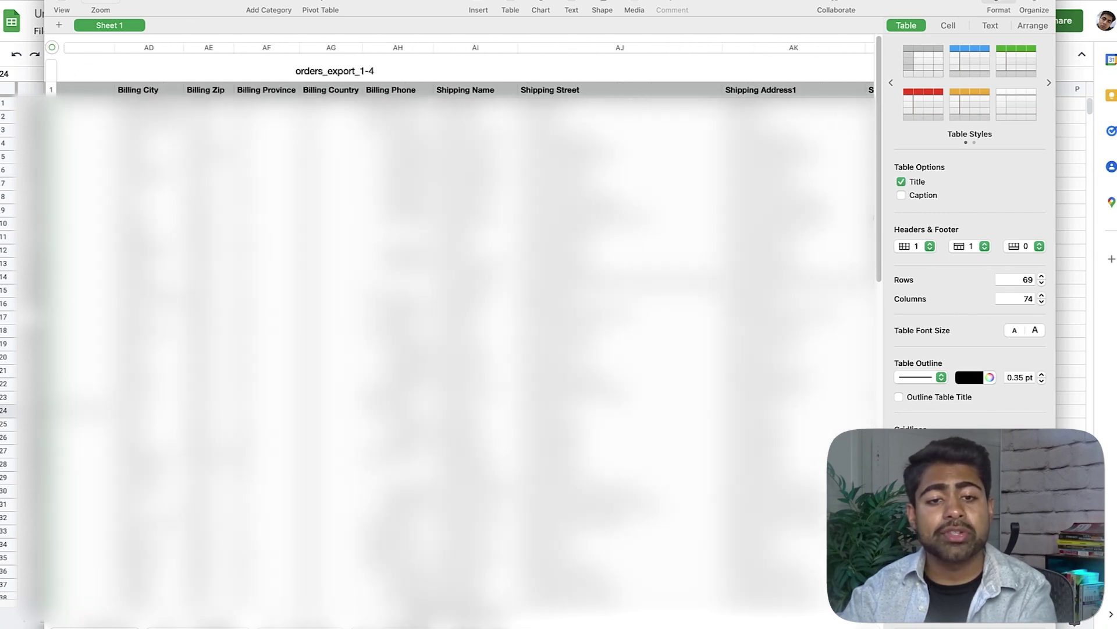
left_click(492, 88)
left_click(488, 51)
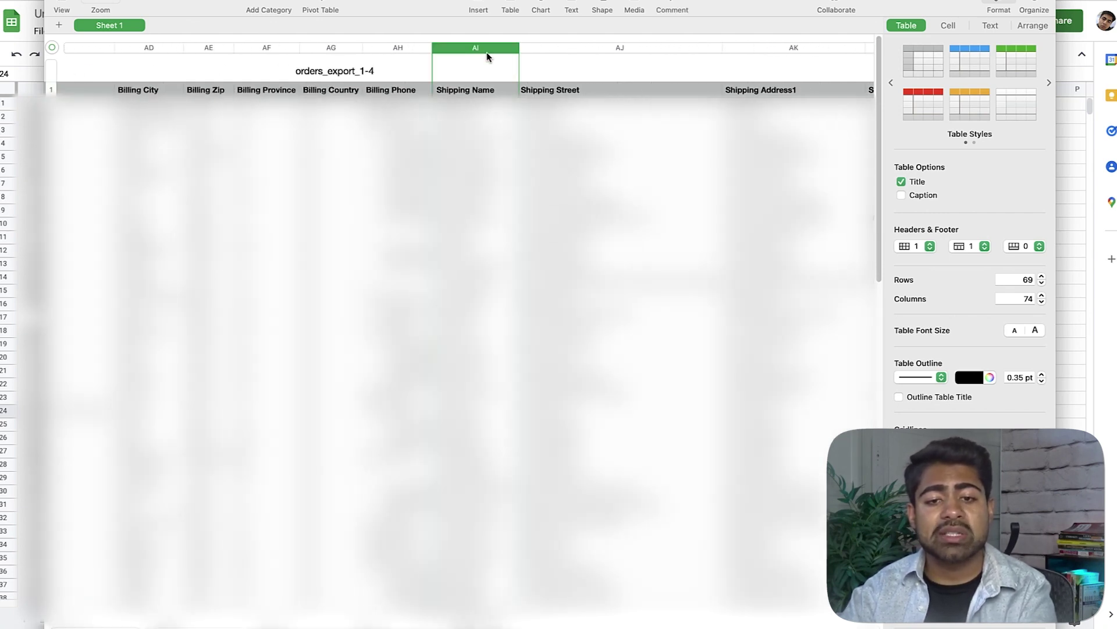
left_click(471, 92)
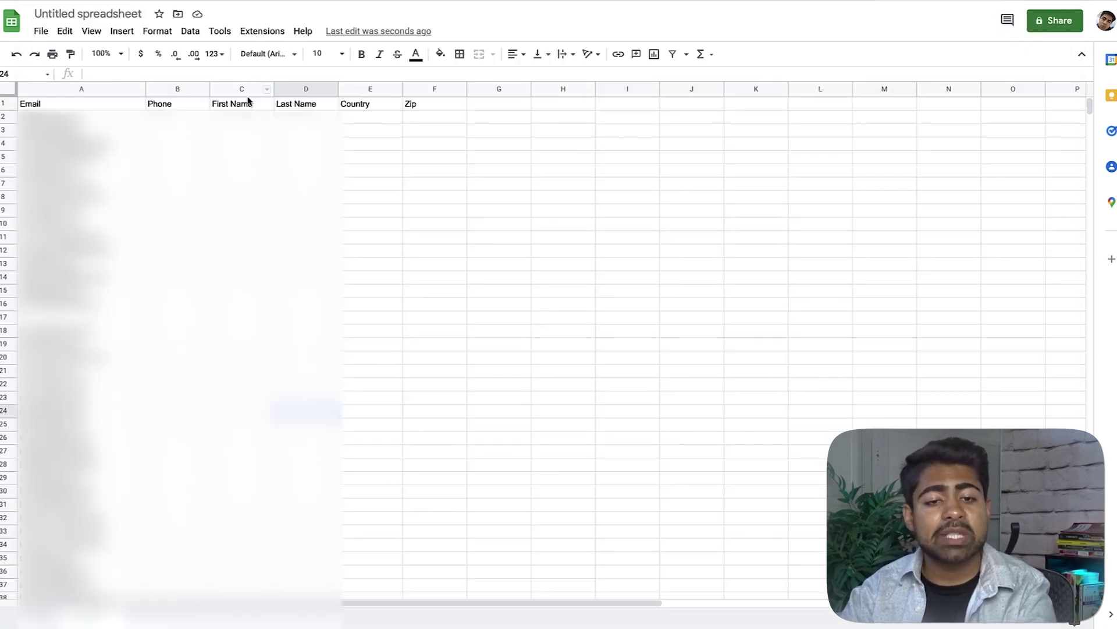
Step: Paste the copied shipping names into the First Name column of the Google Sheet, below the header
left_click(241, 90)
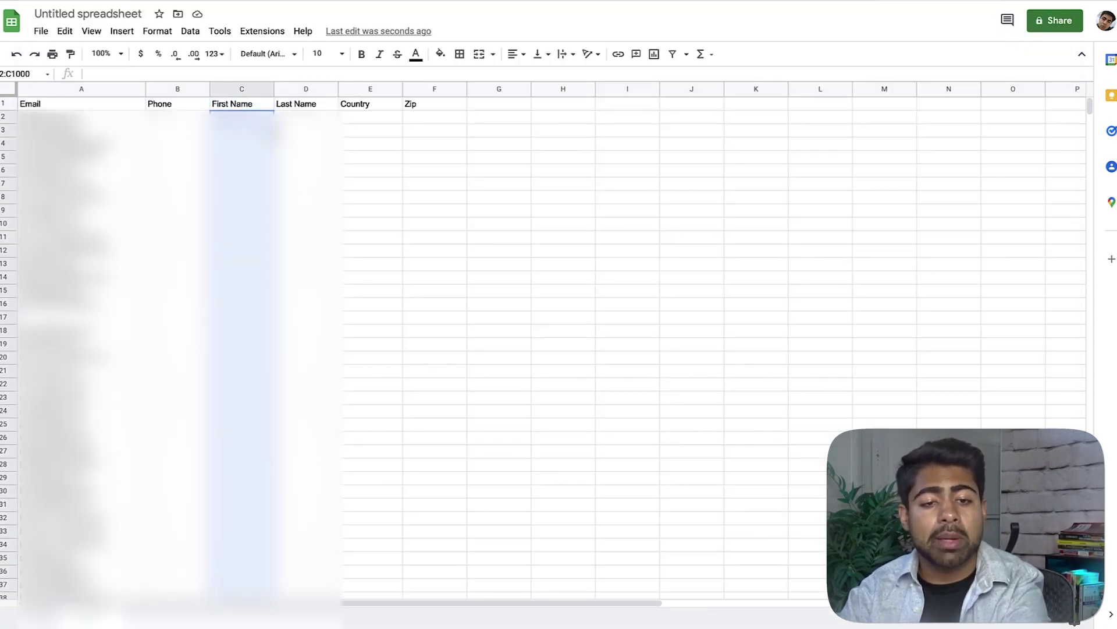
key("ctrl+v")
left_click(360, 157)
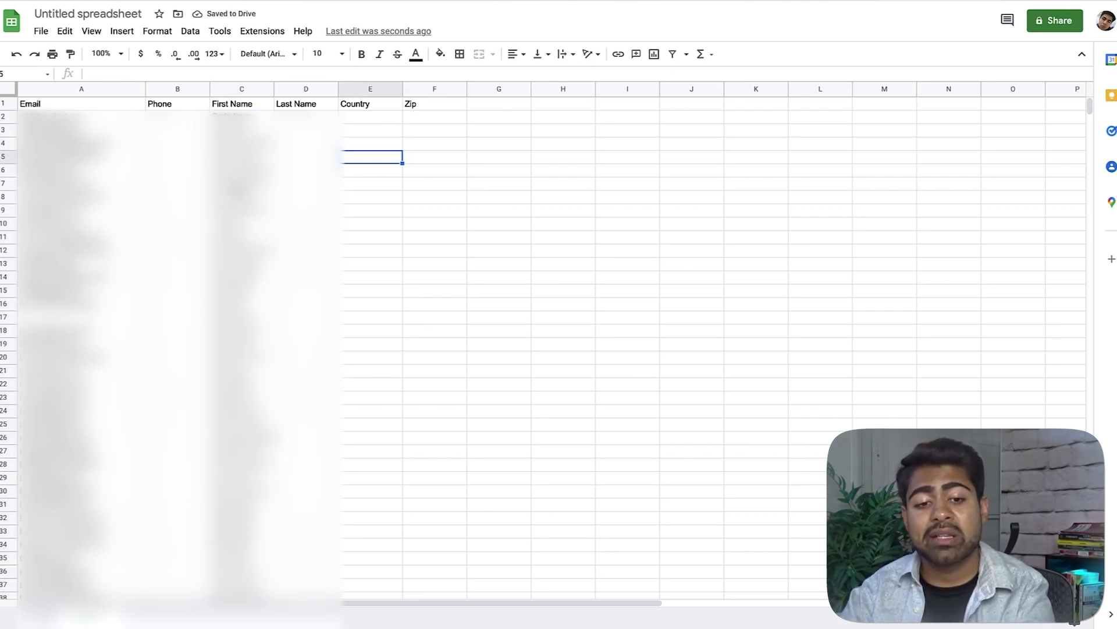
Step: Split the full names in C2:C1000 into separate columns using Space as the separator
left_click(241, 183)
left_click(242, 89)
left_click(247, 106, "super")
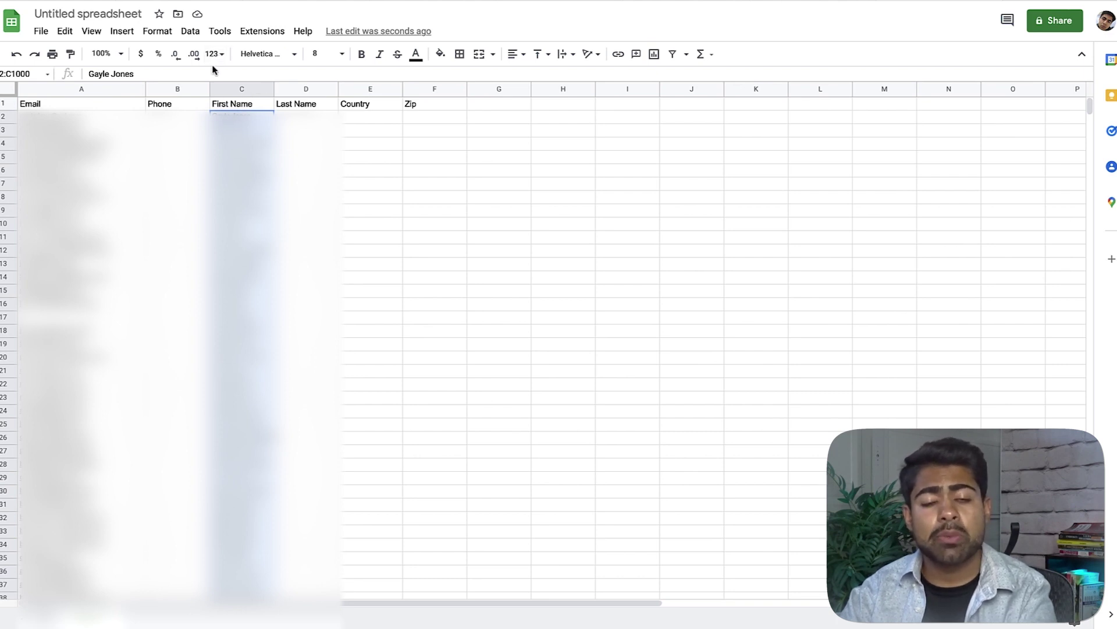
left_click(190, 35)
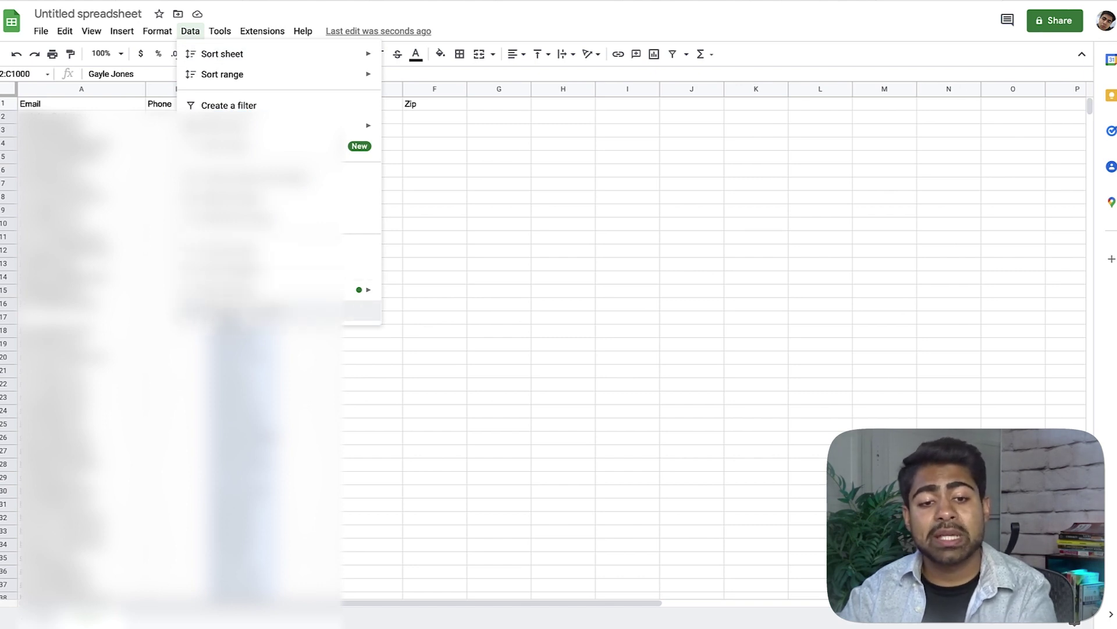
left_click(262, 311)
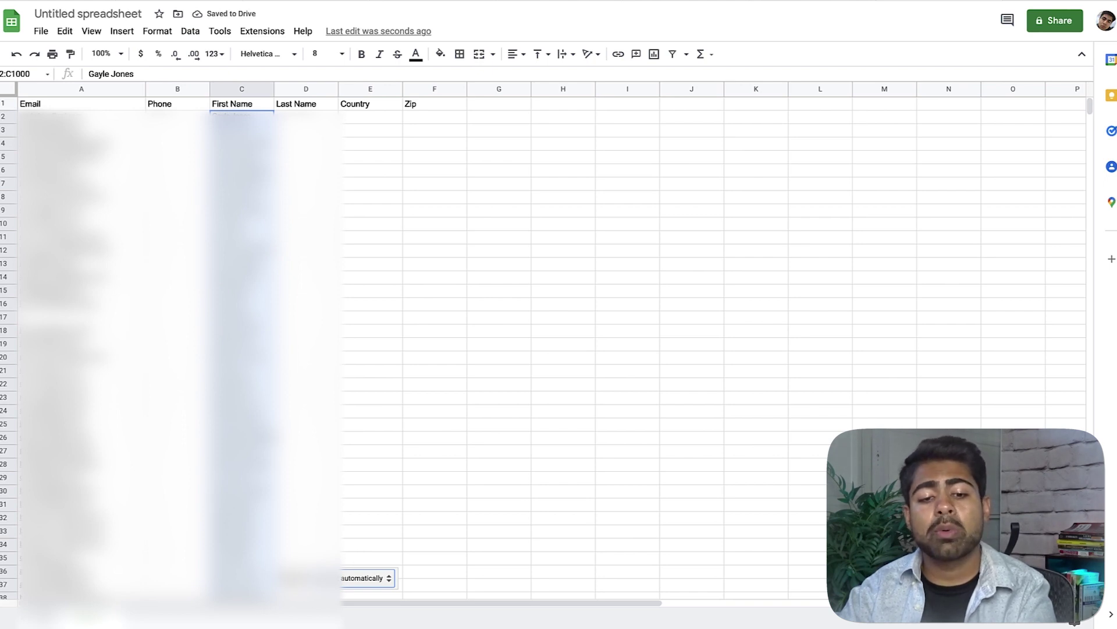
left_click(366, 578)
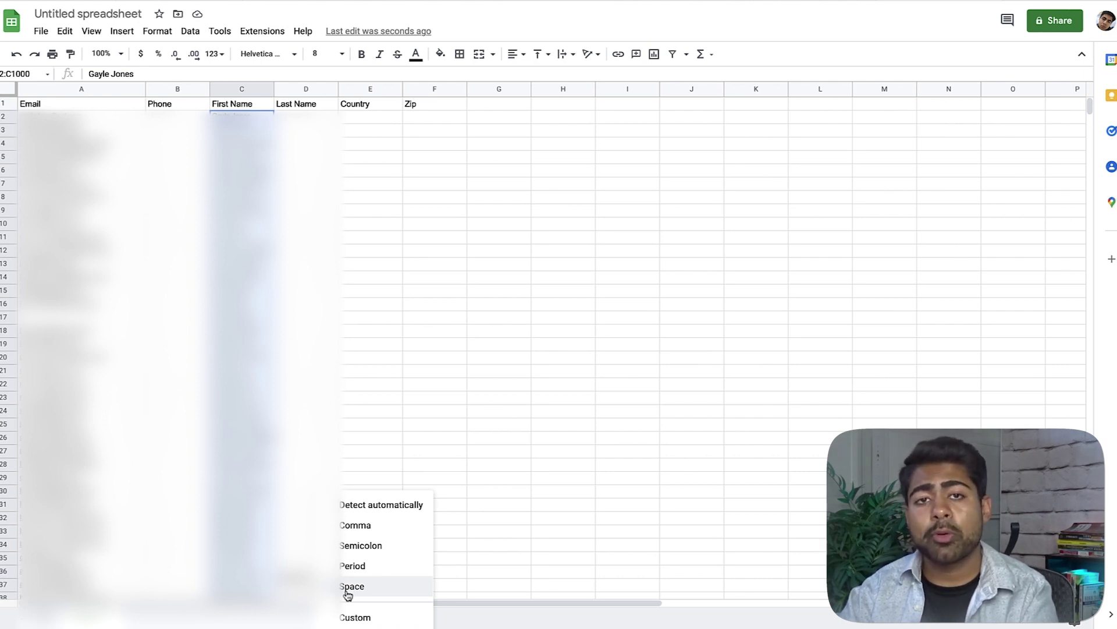
left_click(350, 586)
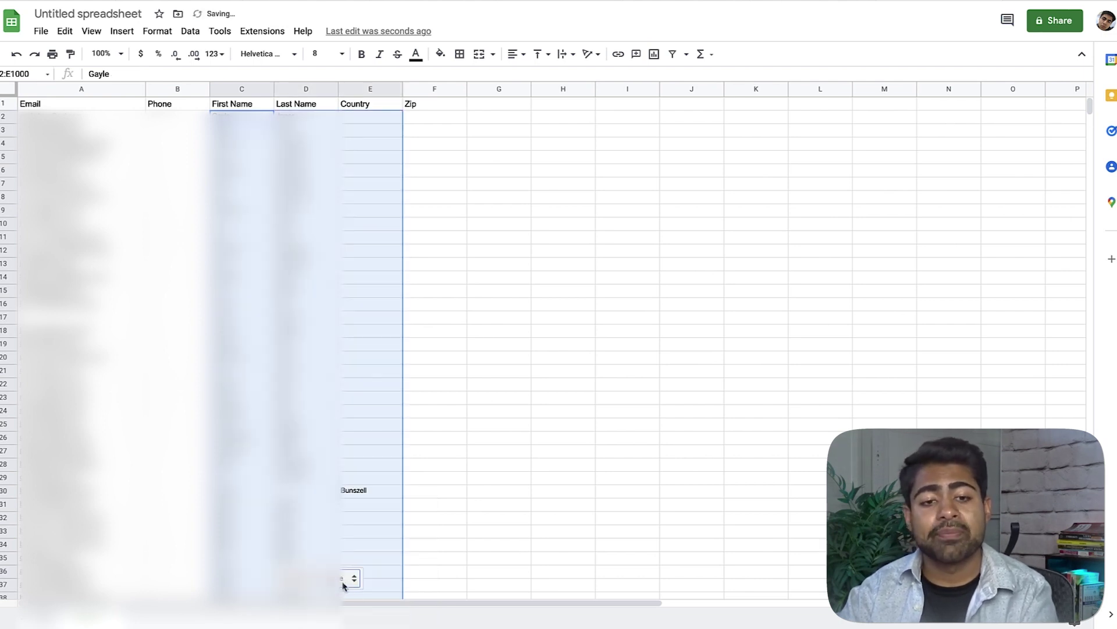
left_click(451, 338)
left_click(306, 156)
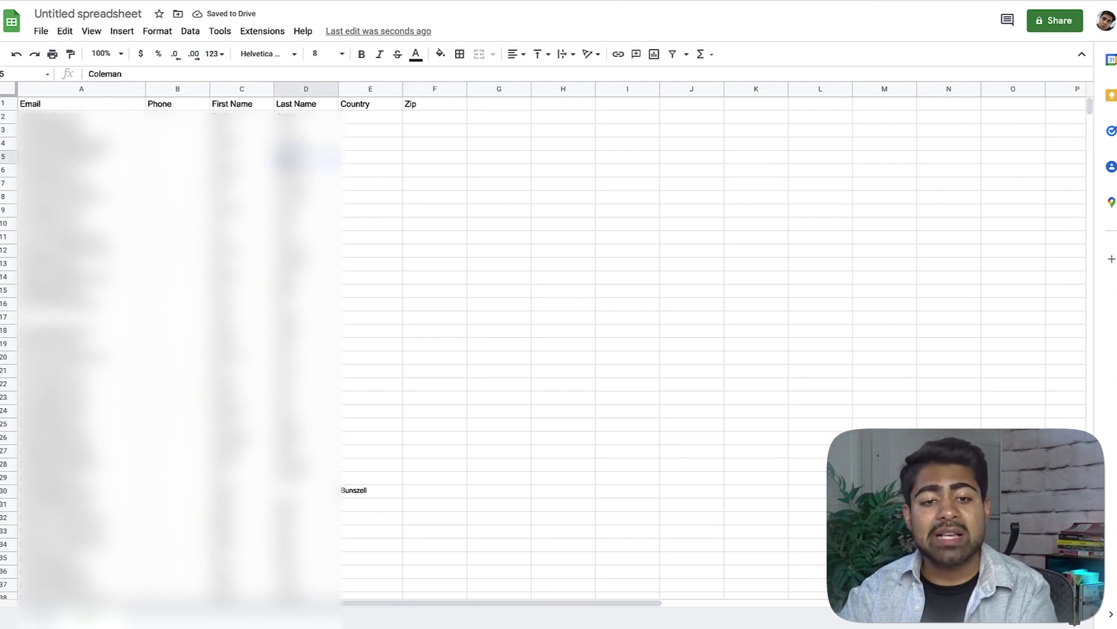
Step: Move the stray surname in E30 to the Last Name column and clear the one in E52
scroll(363, 212, "down", 3)
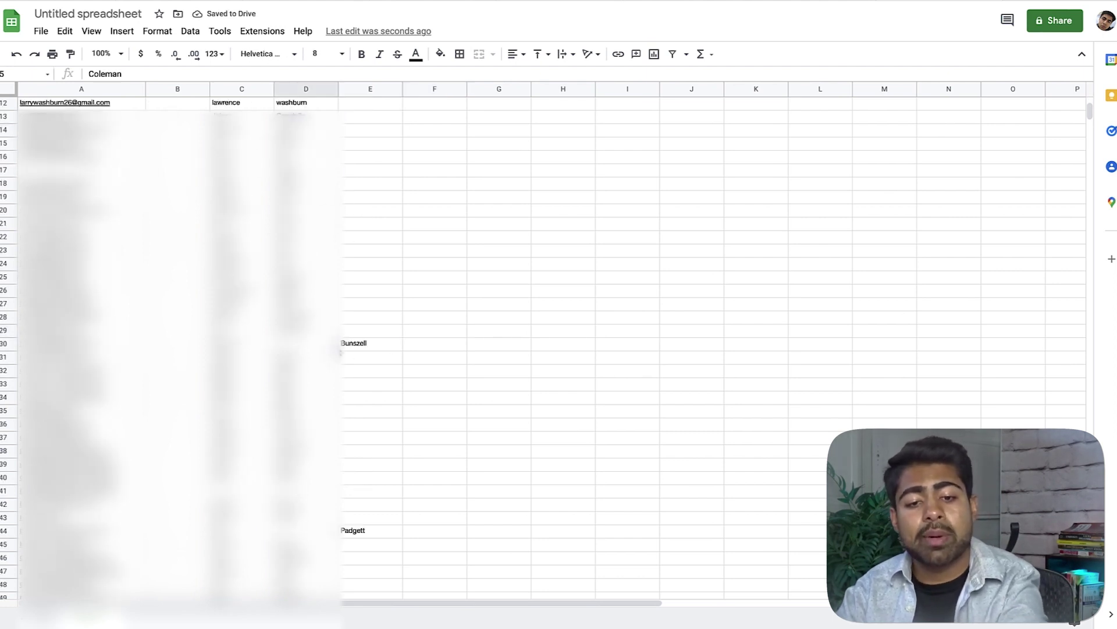
left_click(343, 349)
key("ctrl+v")
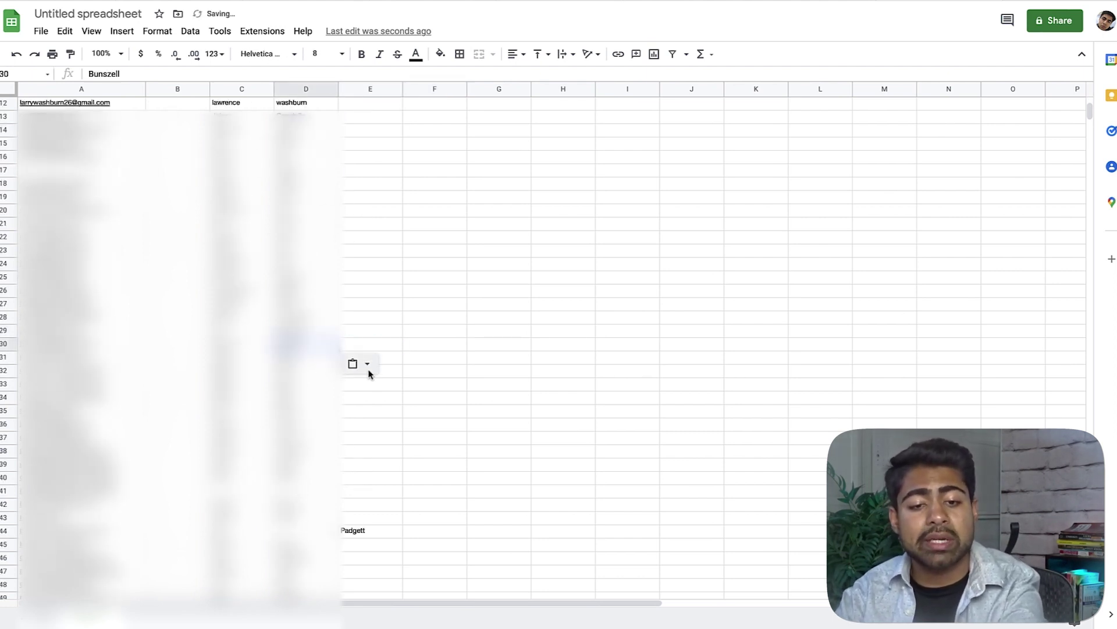
scroll(369, 376, "down", 10)
left_click(352, 171)
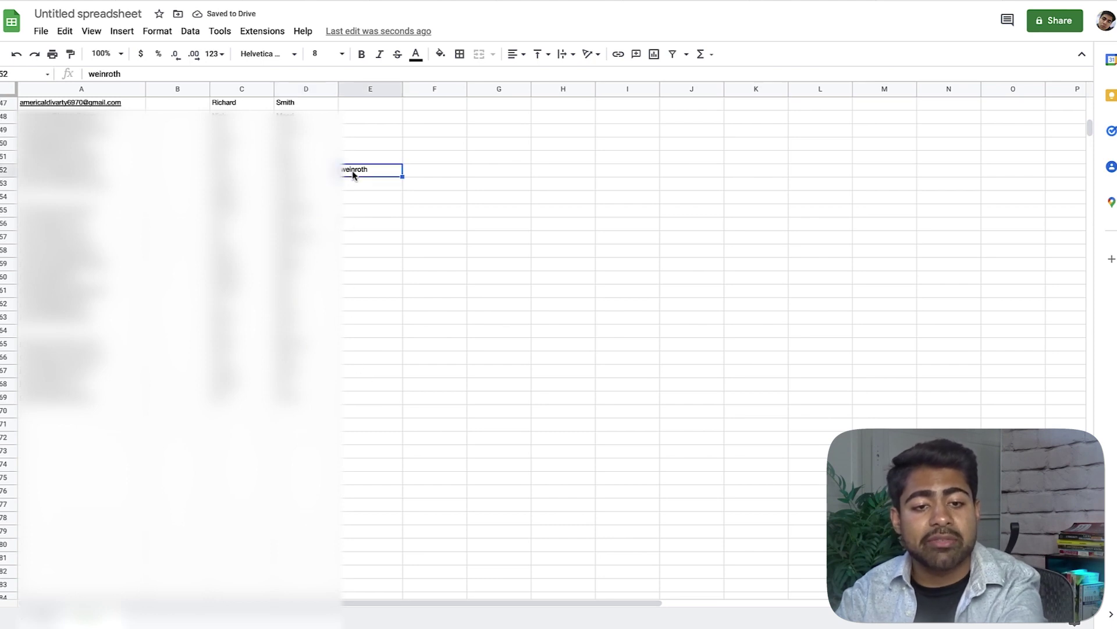
key("Delete")
scroll(343, 185, "up", 13)
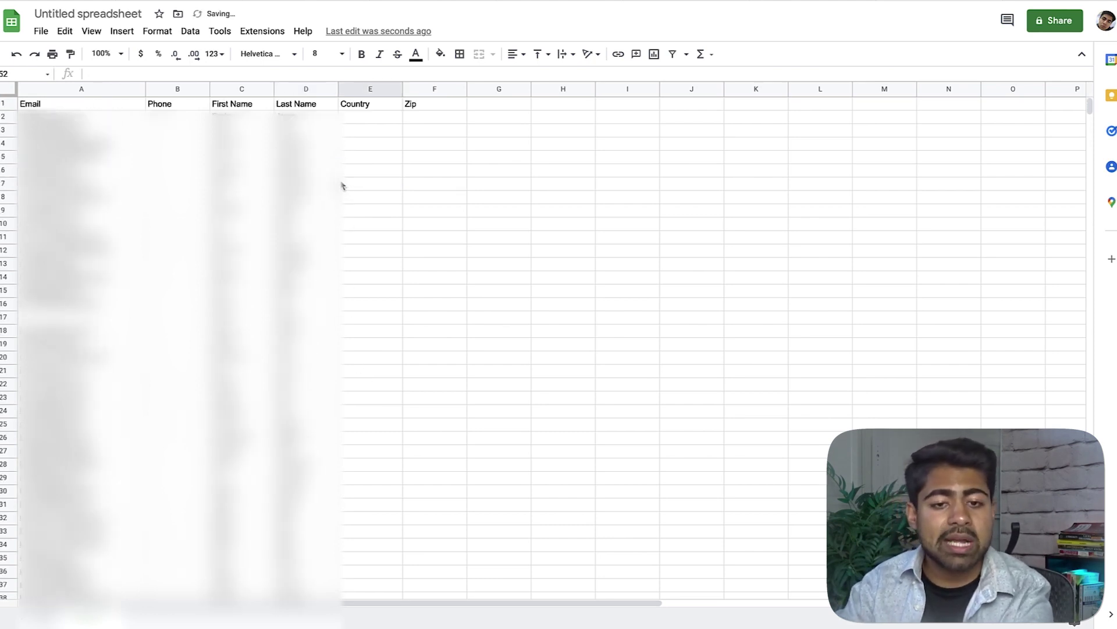
Step: Inspect the split last names in cells D2 and D3
left_click(297, 129)
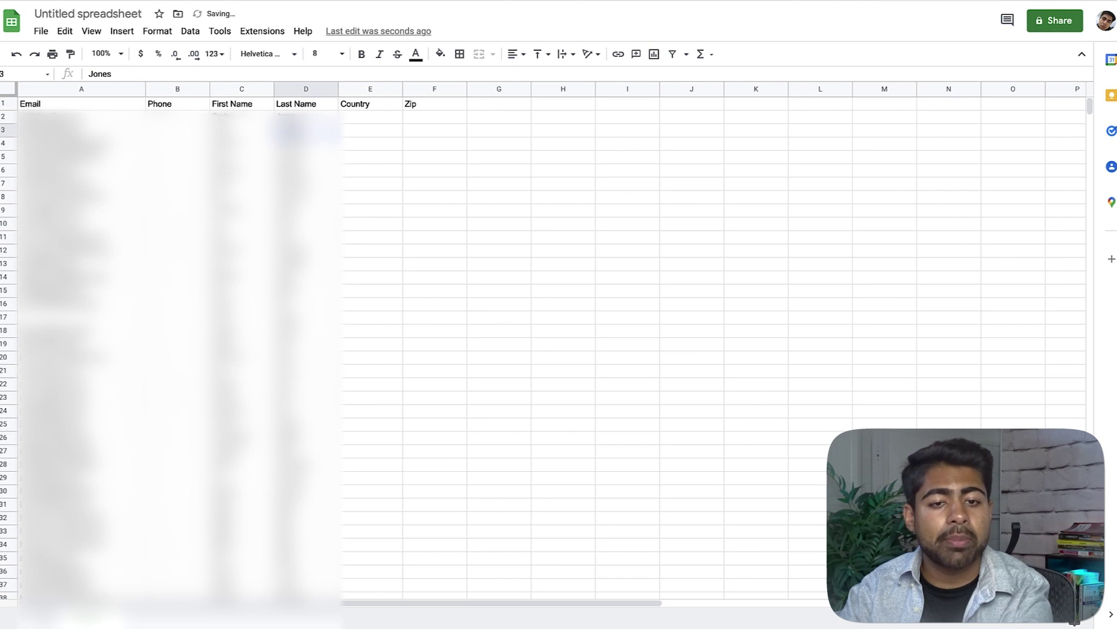
double_click(295, 116)
left_click(297, 129)
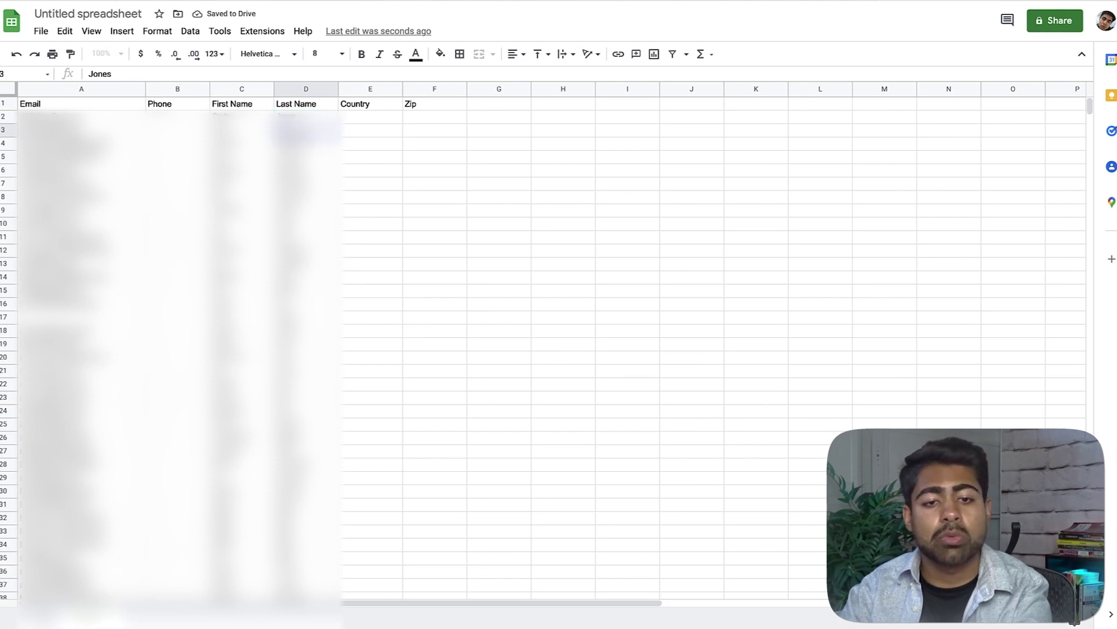
left_click(344, 143)
left_click(346, 106)
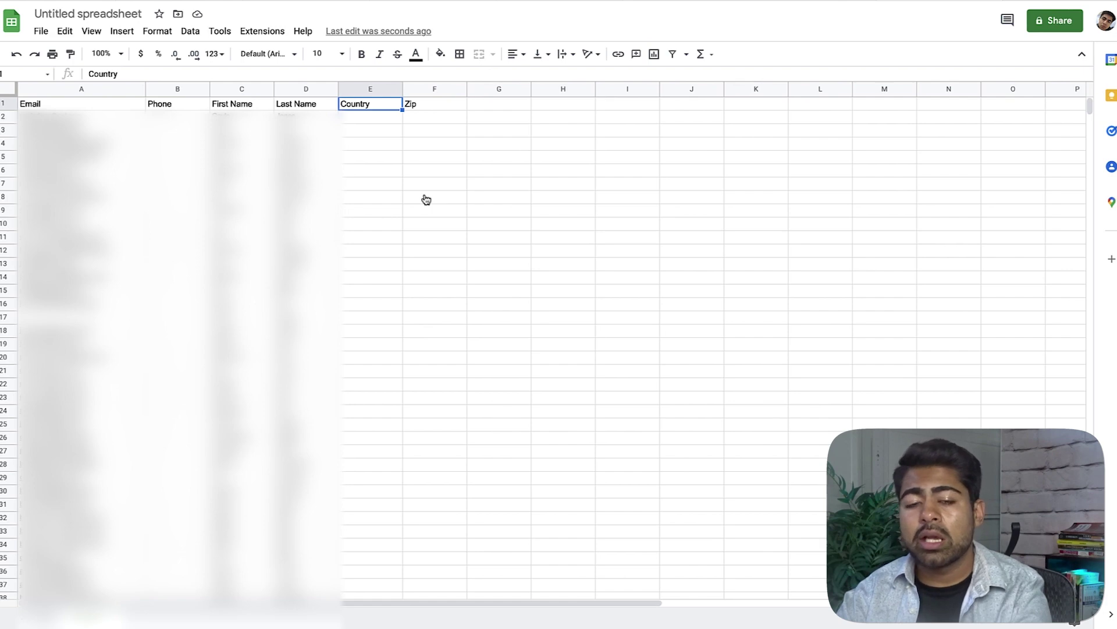
Step: In Numbers, copy the Shipping Country values of the orders export without their header
key("super+Tab")
left_click(581, 188)
left_click_drag(505, 140, 575, 157)
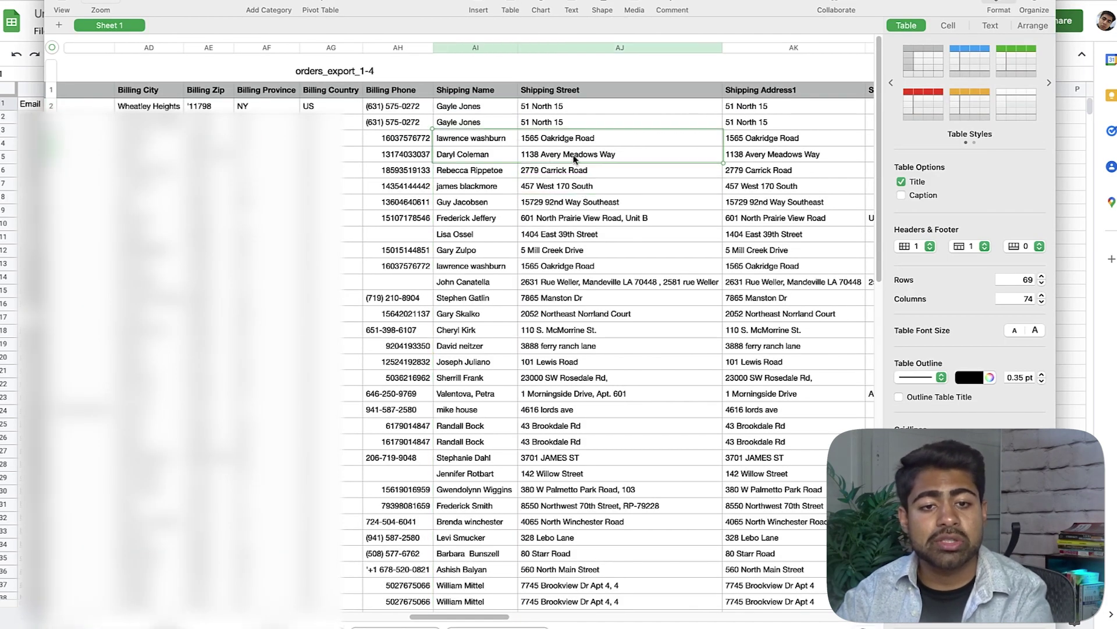
left_click_drag(490, 141, 891, 158)
left_click(689, 146)
left_click_drag(548, 135, 867, 170)
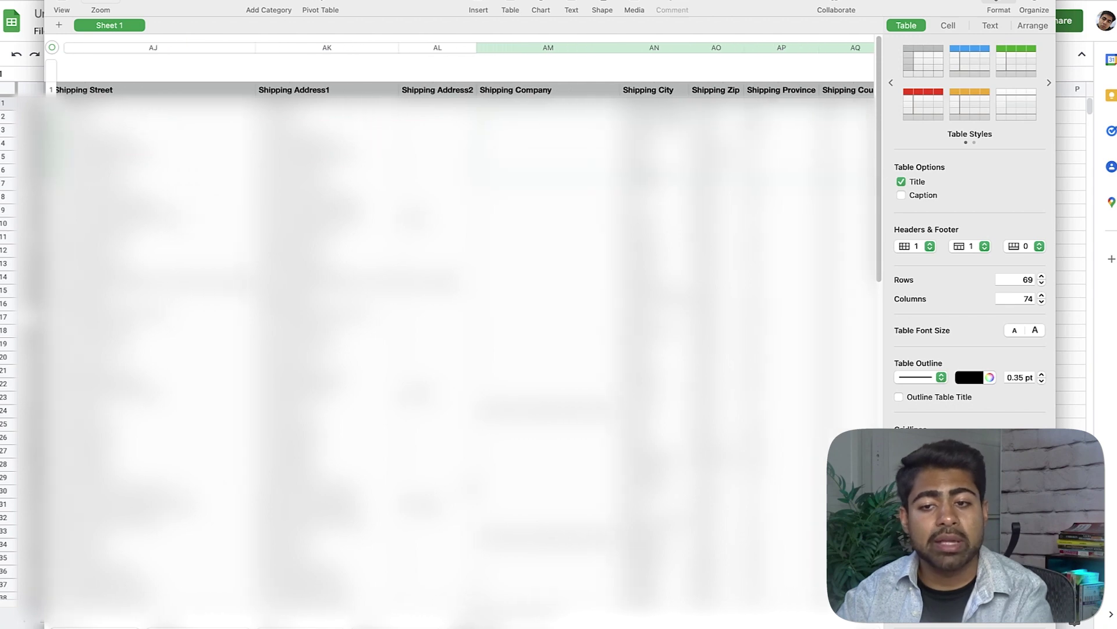
left_click_drag(781, 145, 856, 157)
left_click(838, 146)
left_click(839, 44)
left_click(831, 92)
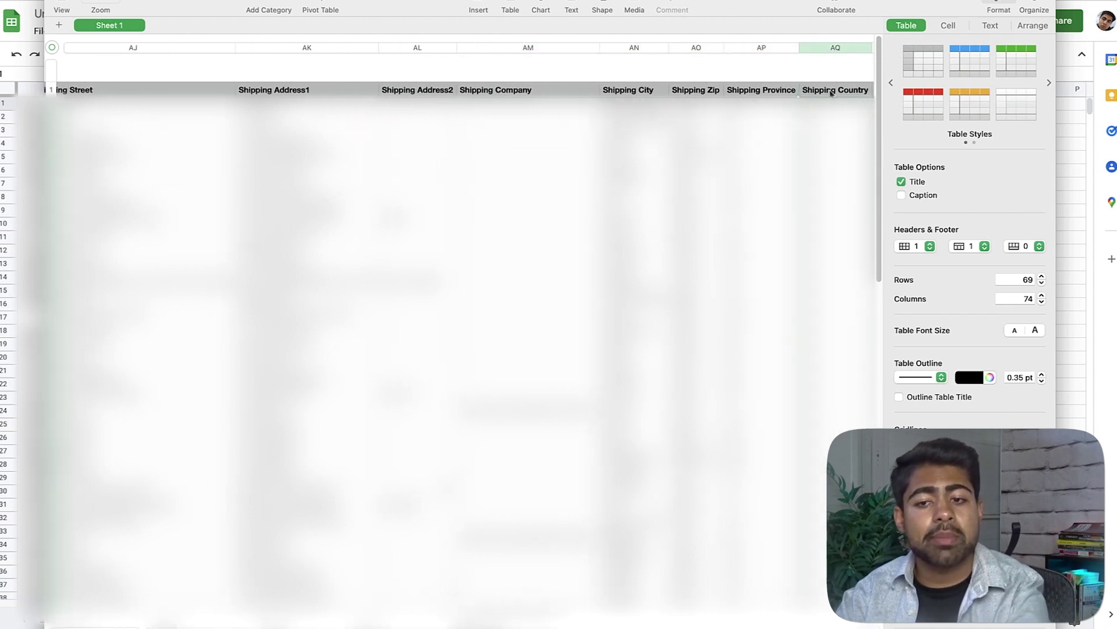
Step: Back in Google Sheets, paste the shipping countries into the Country column starting at E2
left_click(1102, 173)
left_click(383, 93)
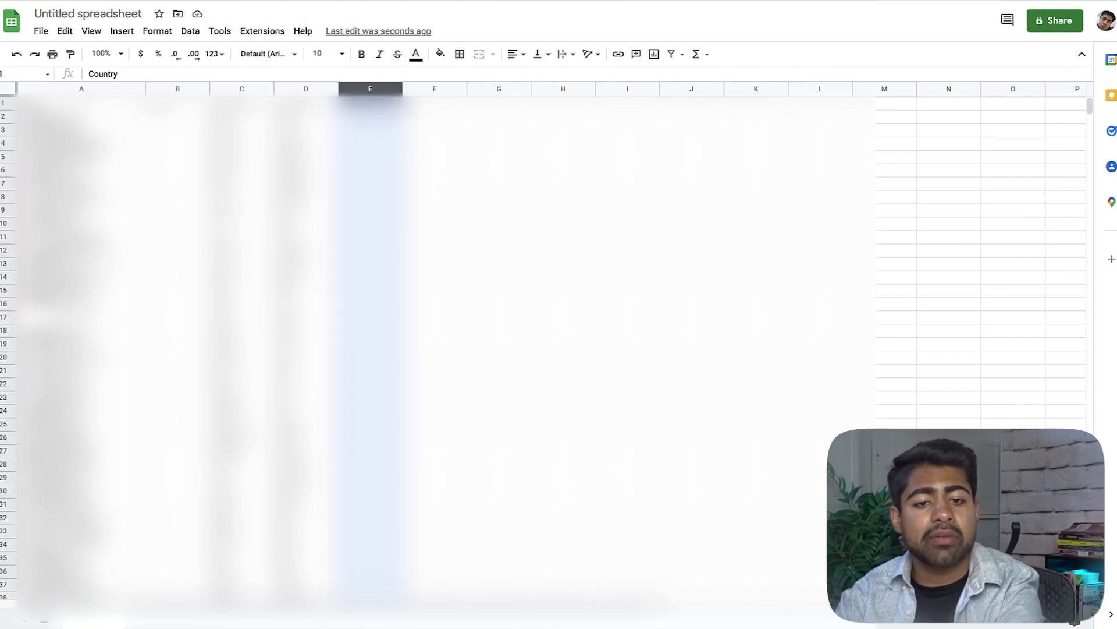
left_click(381, 116)
key("super+v")
left_click(520, 156)
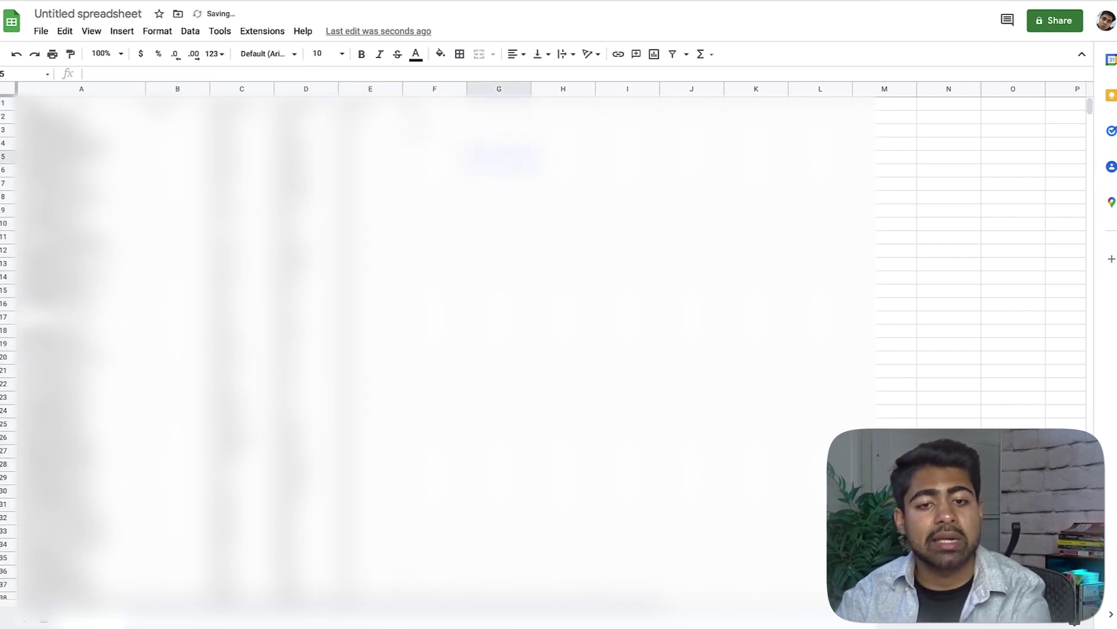
Step: In Numbers, copy the Shipping Zip values of the orders export without their header
key("super+Tab")
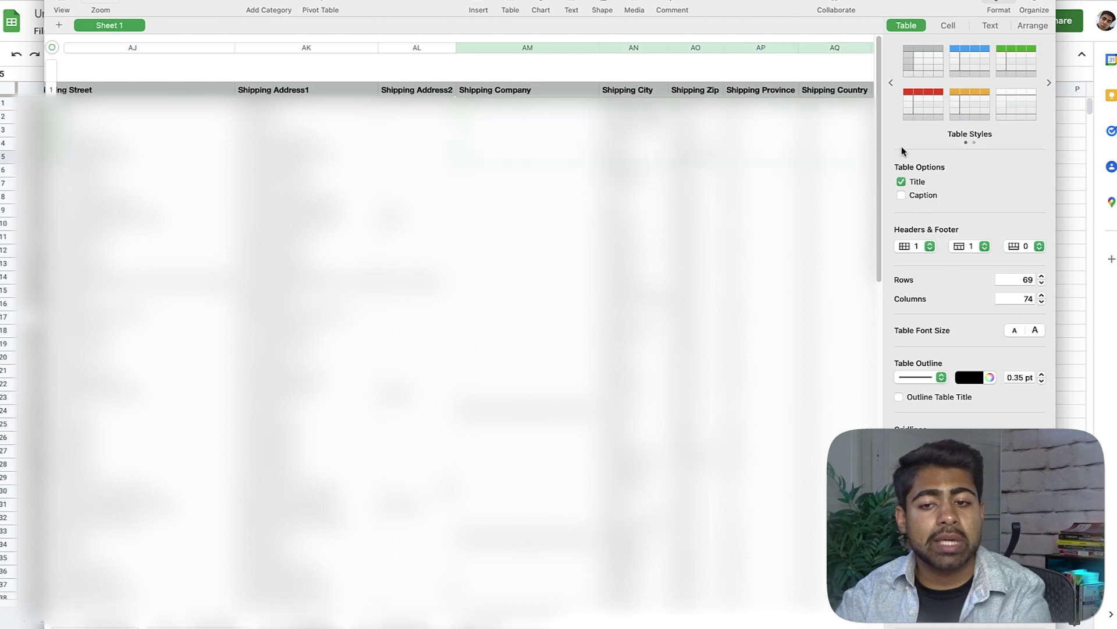
scroll(922, 148, "right", 3)
left_click(695, 180)
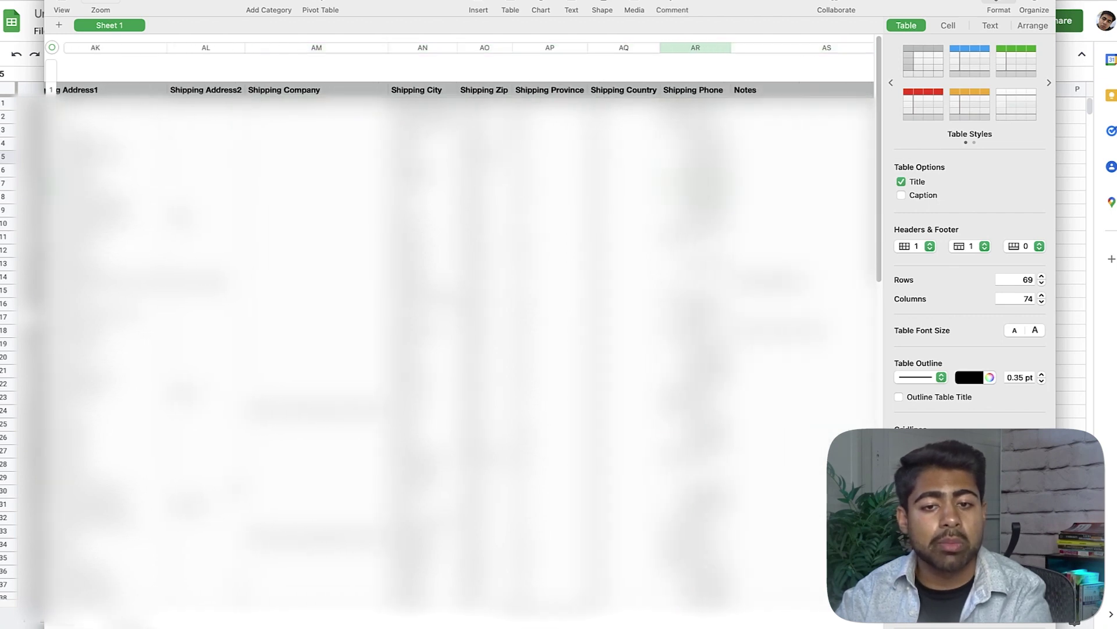
left_click(482, 52)
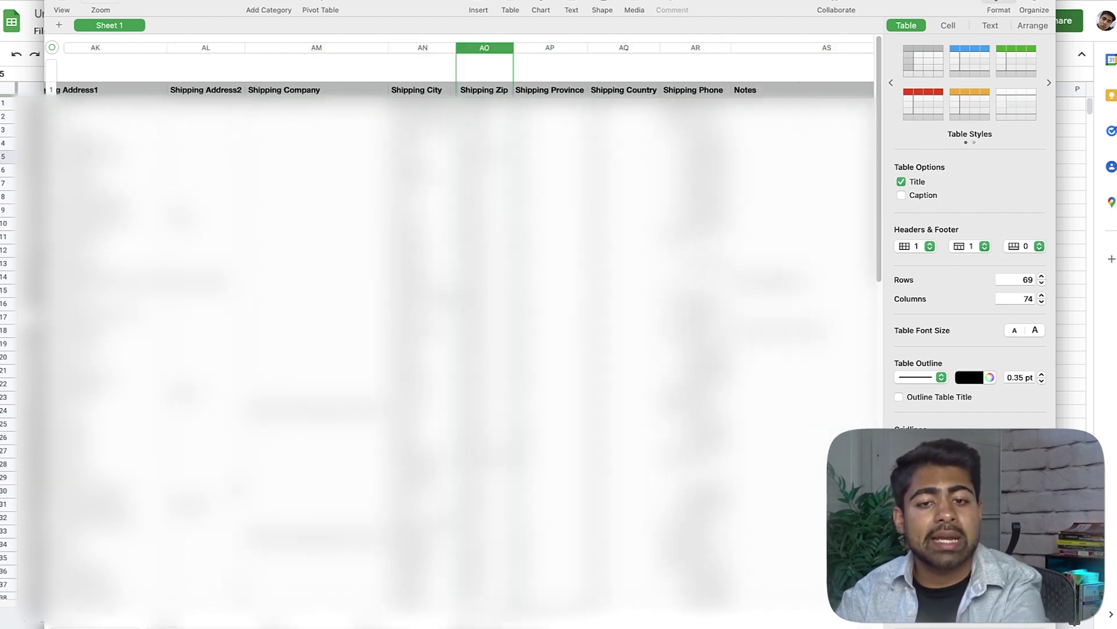
left_click(476, 97)
Step: Back in Google Sheets, paste the zip codes into the Zip column below its header
key("super+Tab")
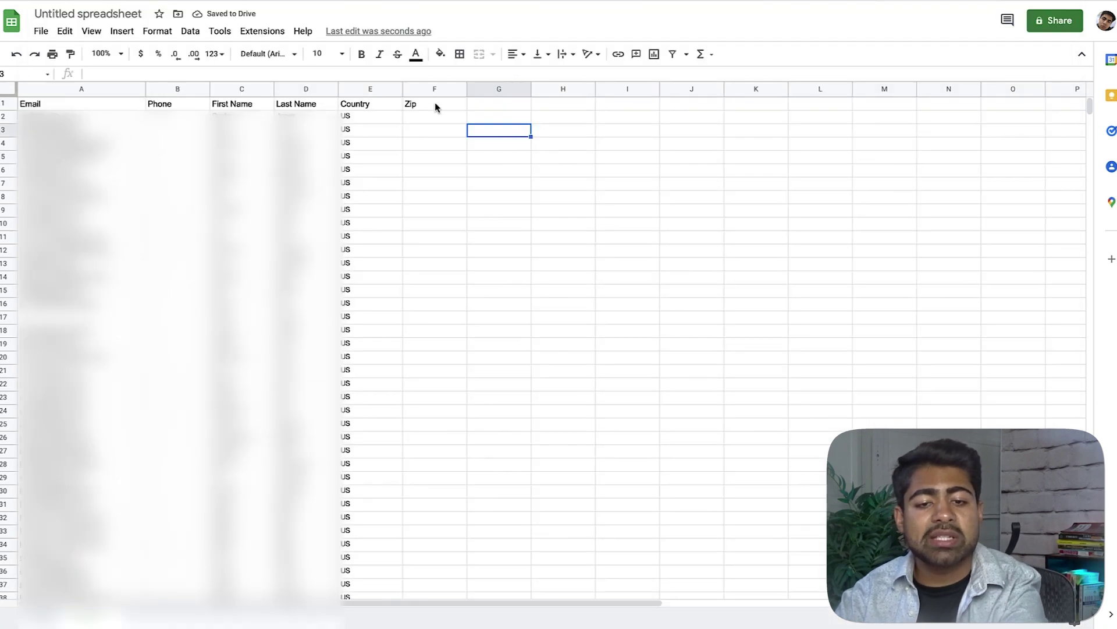
left_click(437, 92)
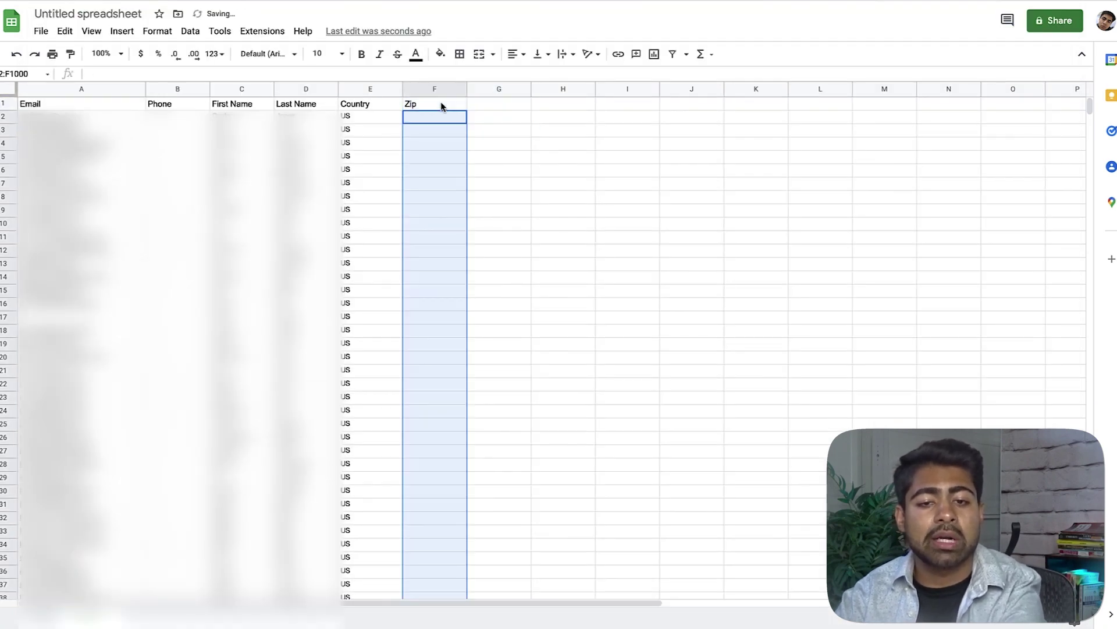
key("super+v")
left_click(511, 151)
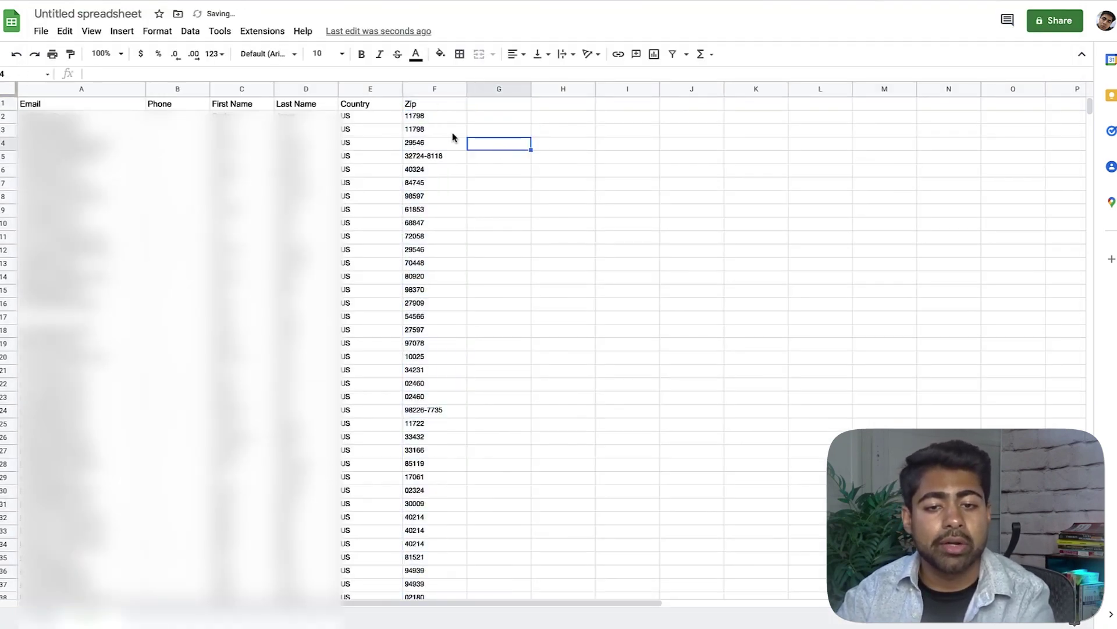
Step: Inspect the zip entries in F3 and F2 for a leading apostrophe
left_click(422, 130)
left_click(552, 173)
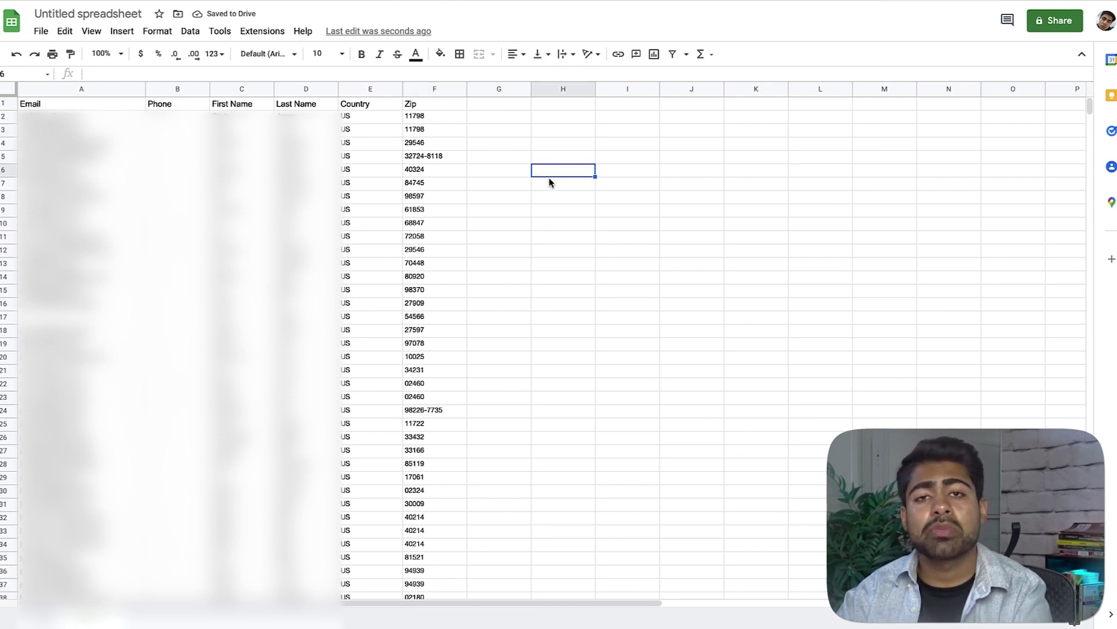
double_click(435, 134)
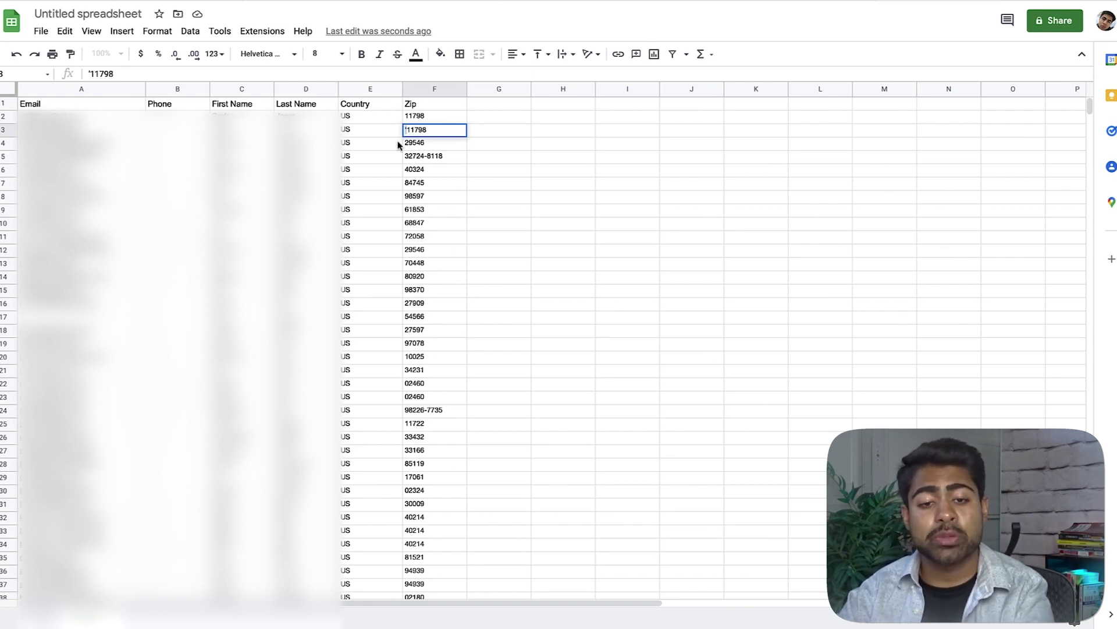
left_click(514, 336)
scroll(454, 364, "down", 4)
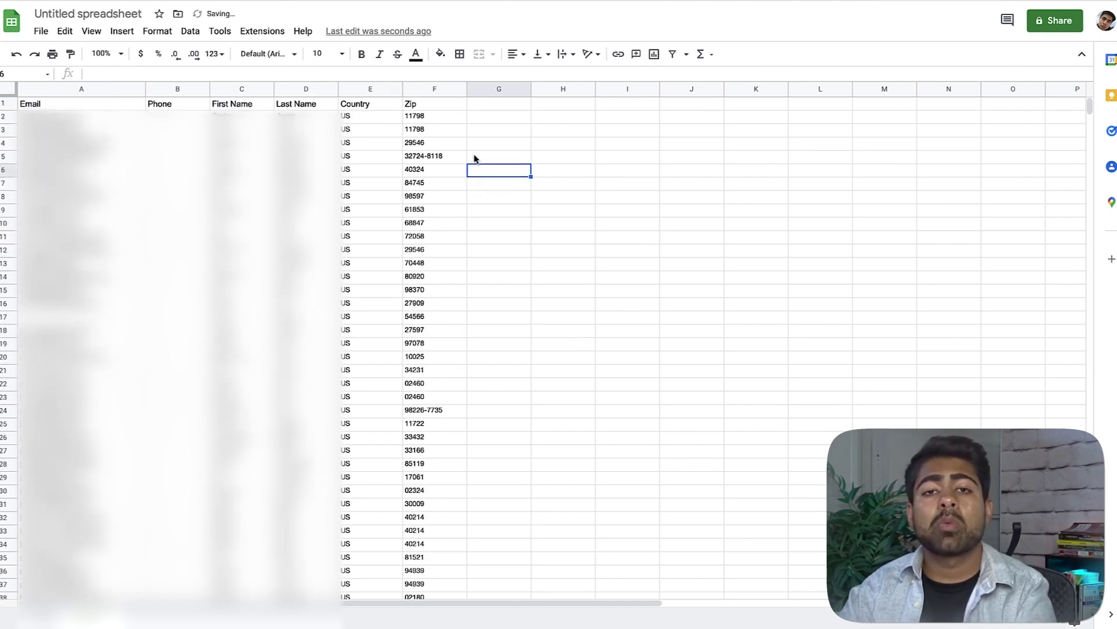
double_click(429, 117)
key("Home")
type("'")
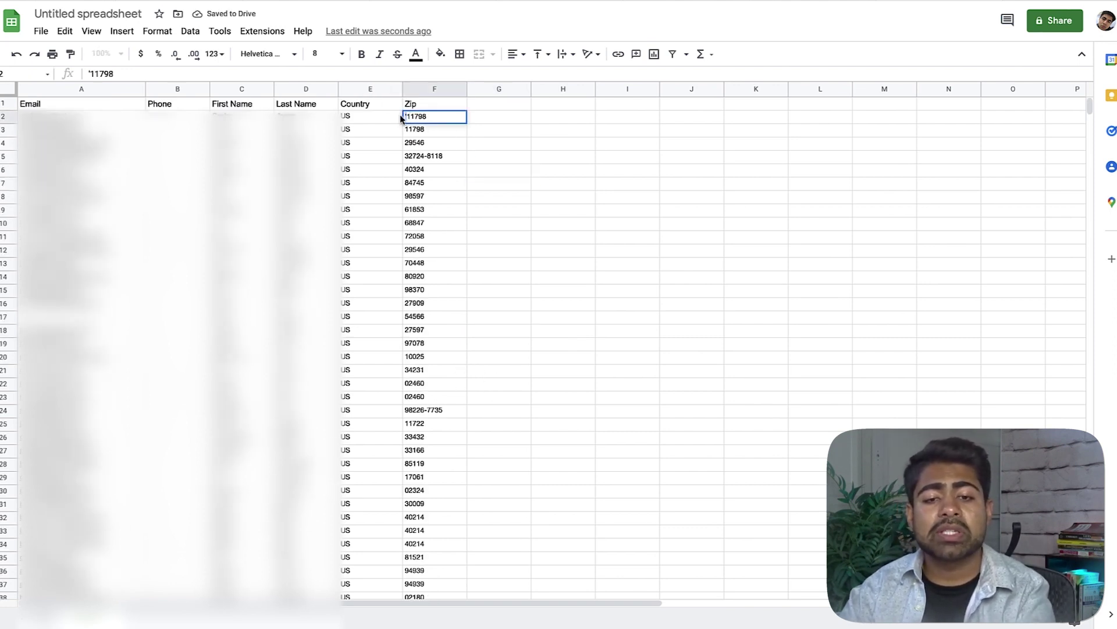
left_click(482, 183)
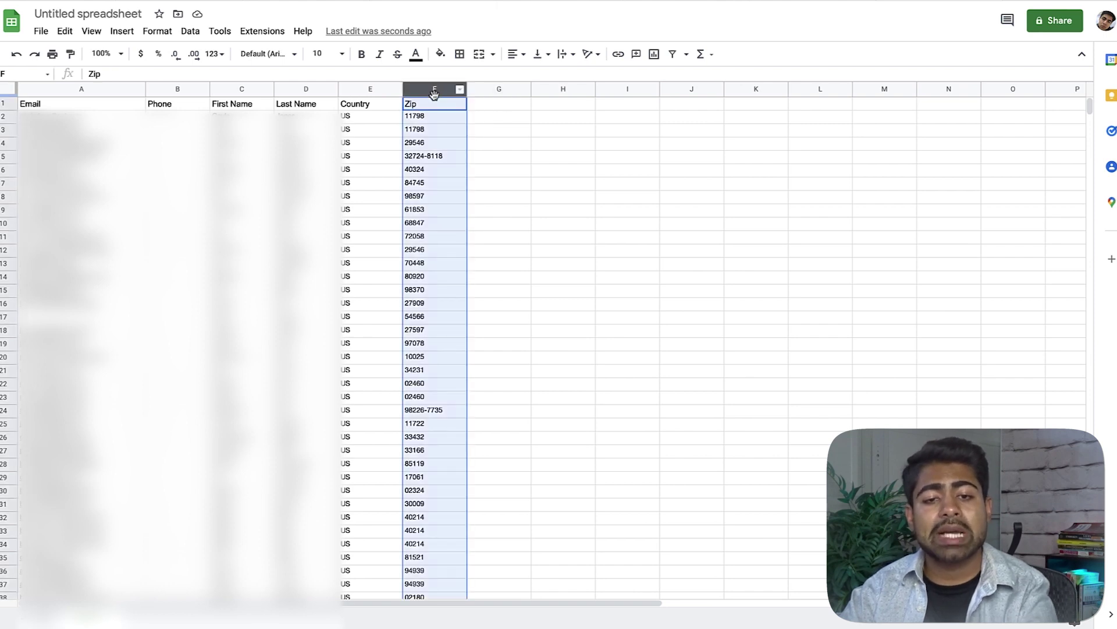
Step: Apply the custom number format 00000 to the zip codes in F2:F1000
left_click(435, 106, "super")
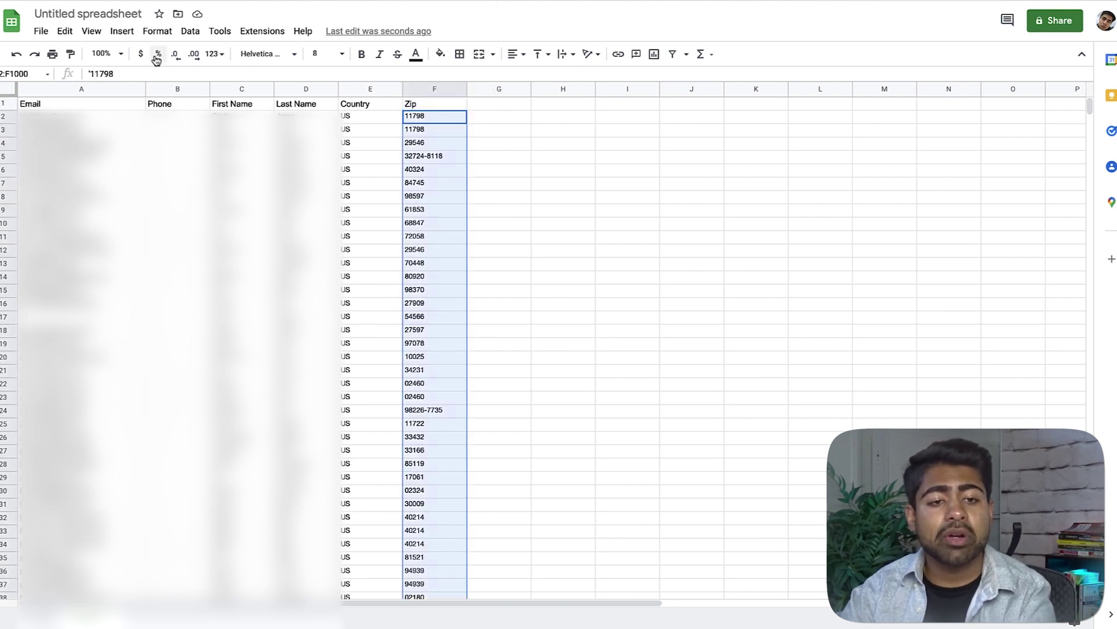
left_click(148, 34)
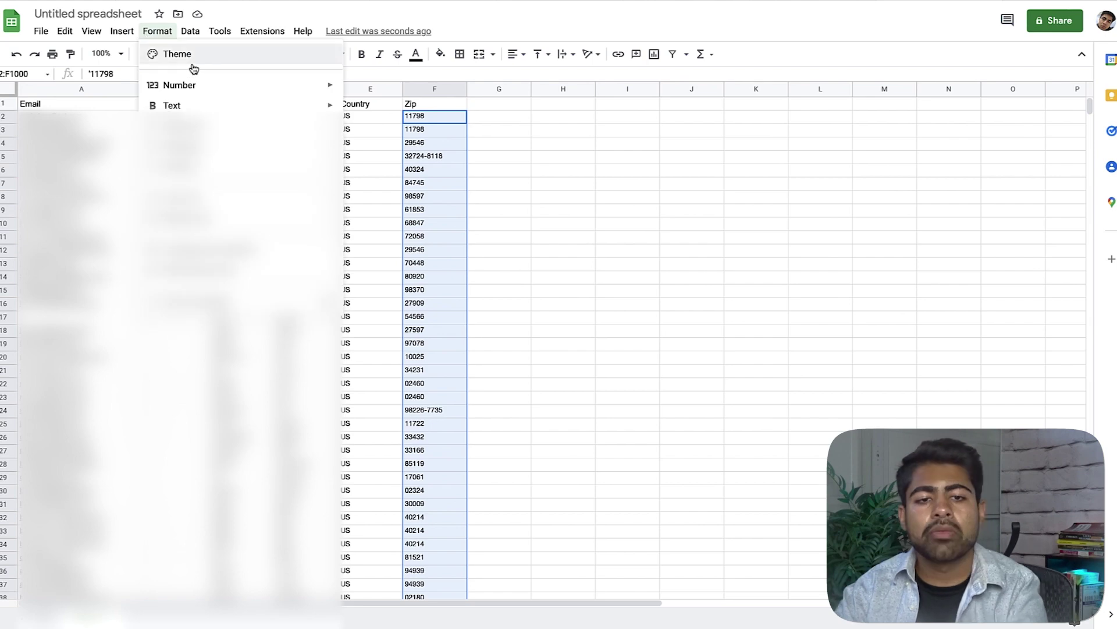
mouse_move(184, 91)
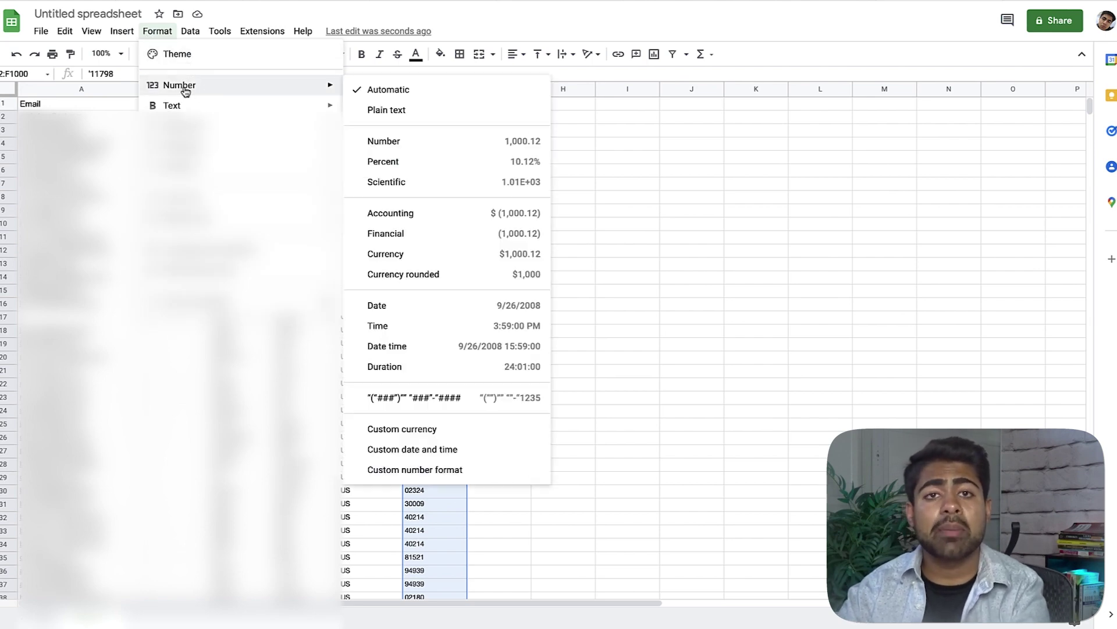
left_click(401, 466)
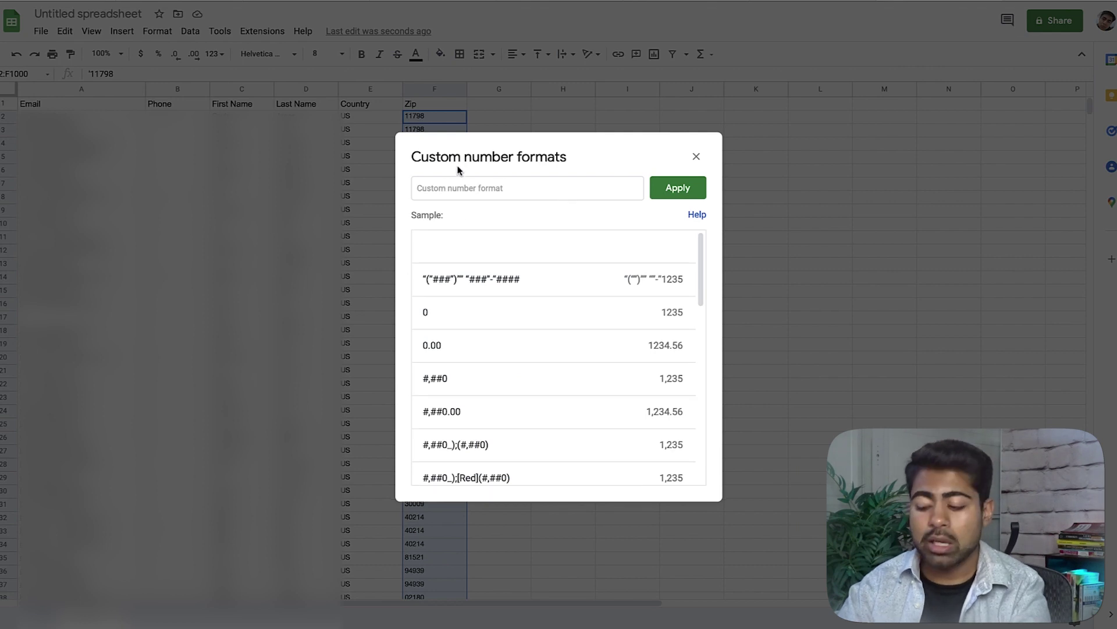
type("00000")
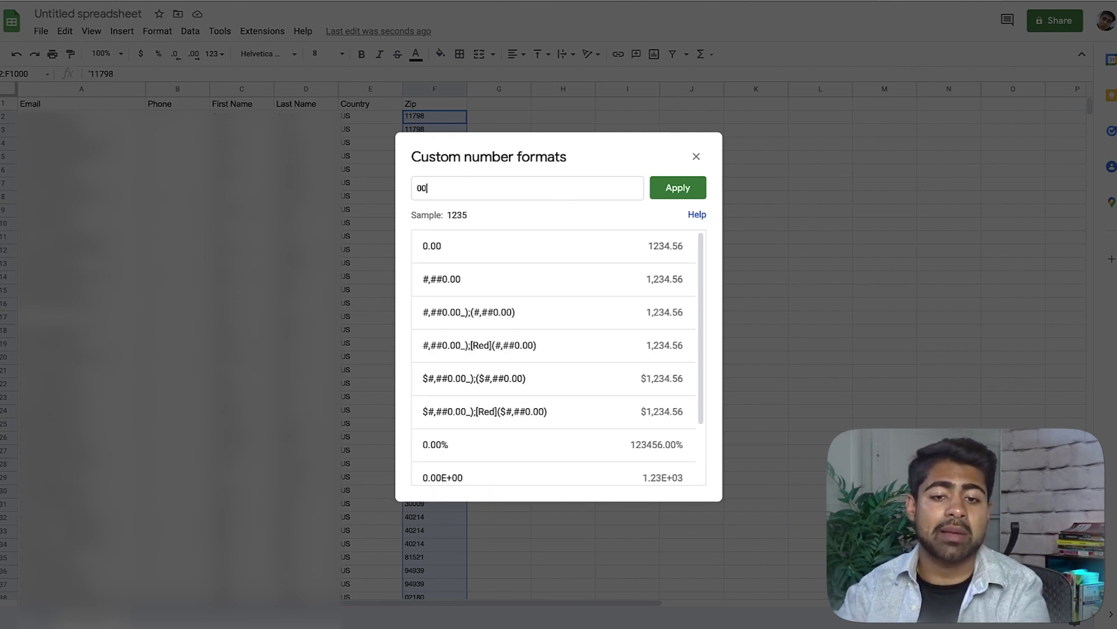
double_click(431, 191)
left_click(675, 188)
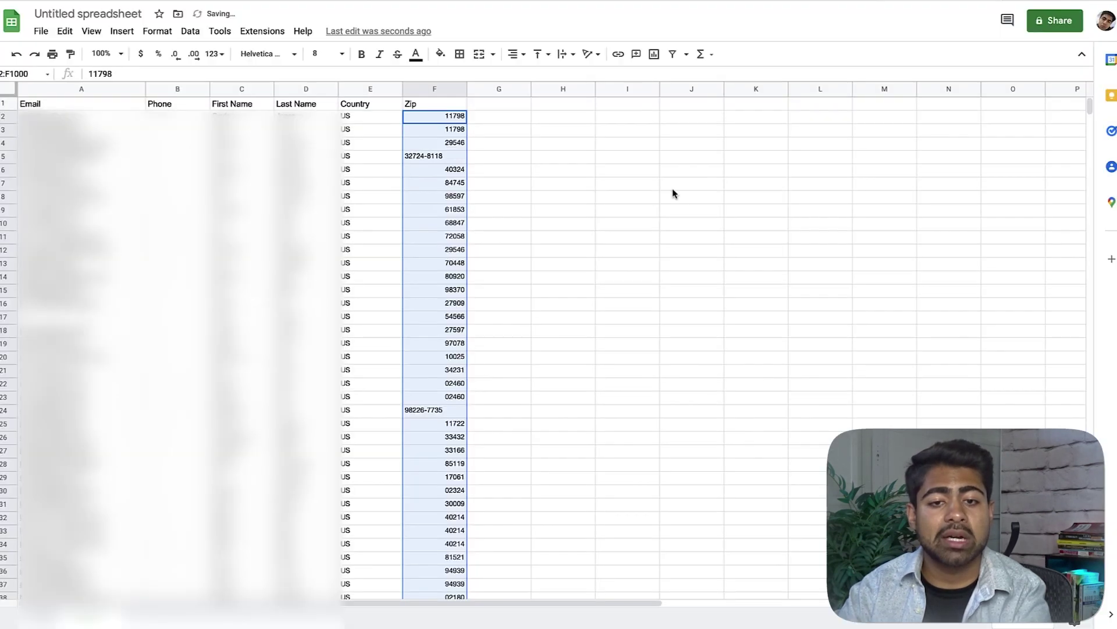
Step: Remove the hyphen and four-digit extension from the zip code in F5, keeping the first five digits
left_click(603, 157)
double_click(450, 145)
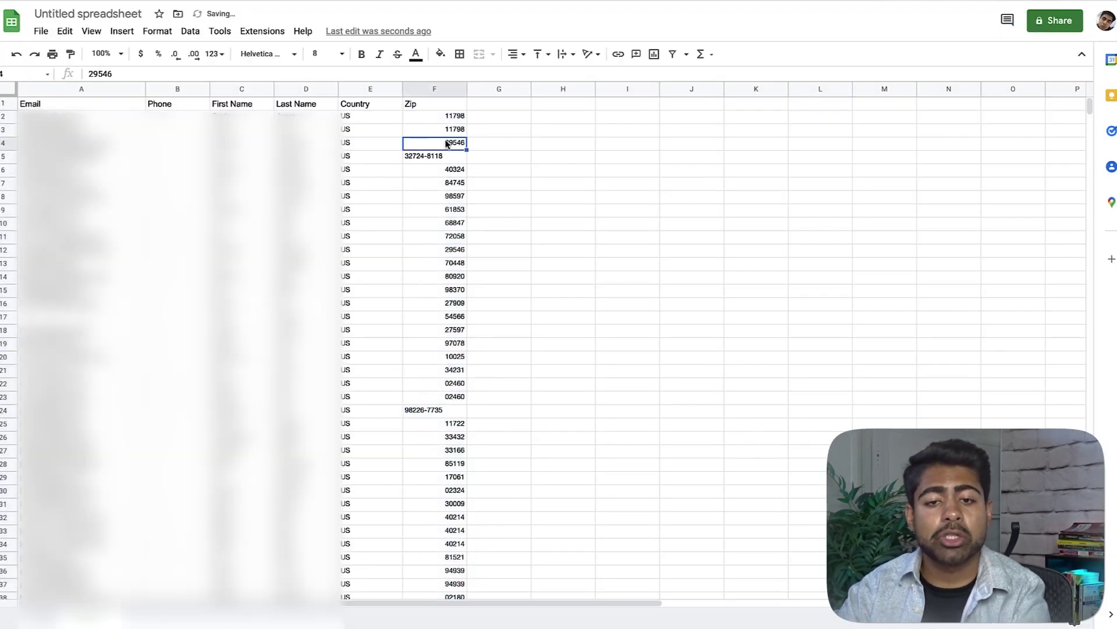
left_click(486, 157)
double_click(443, 155)
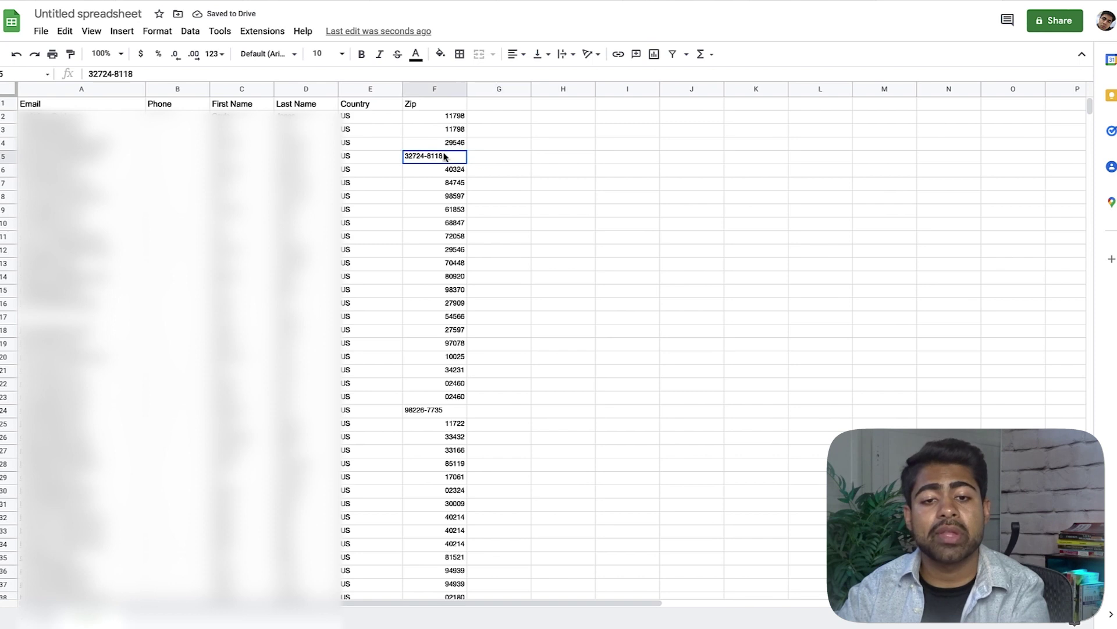
left_click_drag(424, 156, 449, 159)
key("BackSpace")
left_click(488, 180)
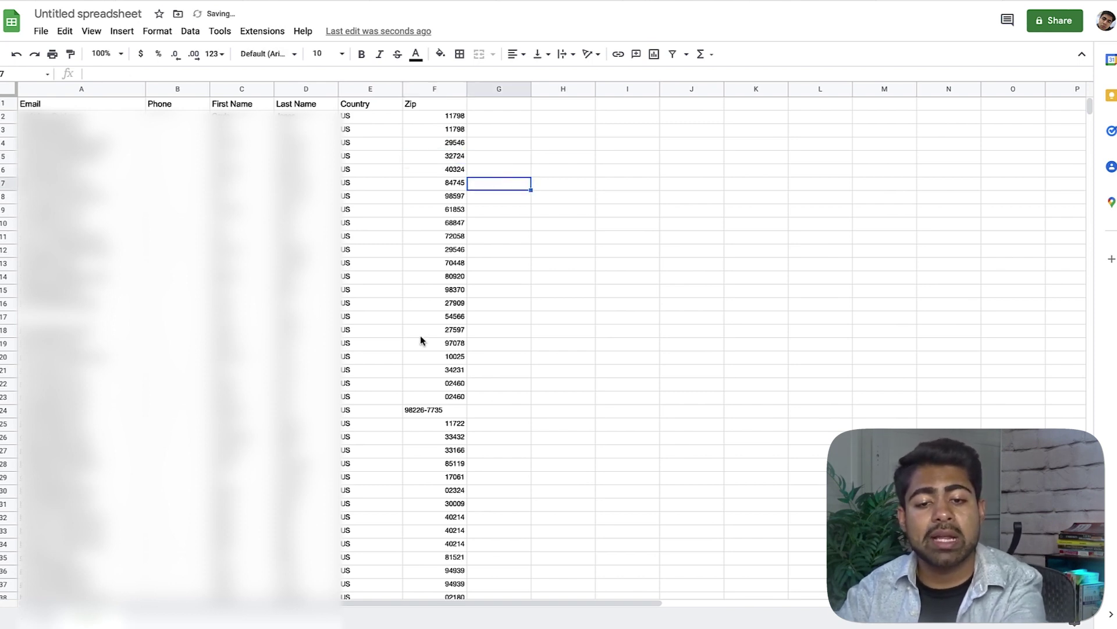
Step: Trim the zip code in F24 to its first five digits
left_click(439, 409)
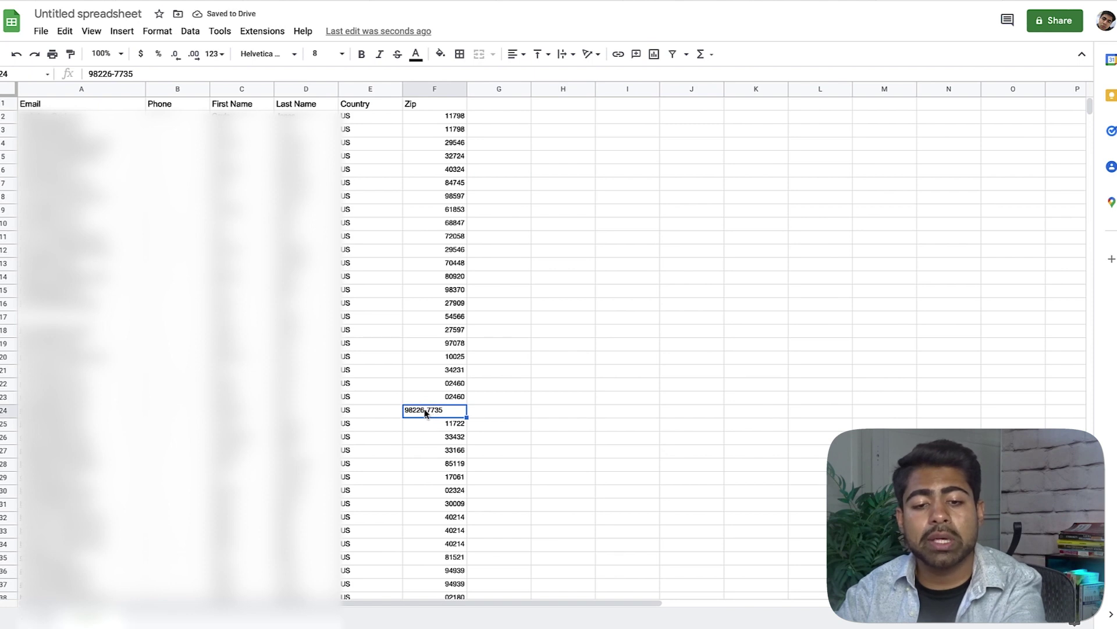
double_click(439, 411)
left_click_drag(426, 412, 448, 411)
key("BackSpace")
left_click(582, 396)
Step: Remove the four-digit extension from the zip code in F49
scroll(605, 357, "down", 10)
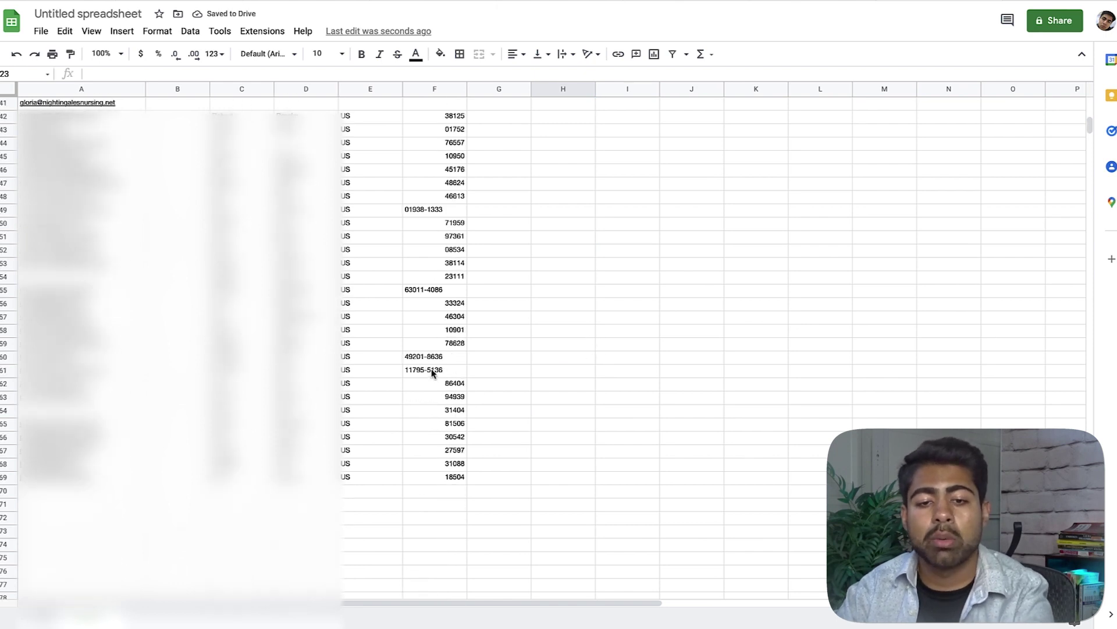
left_click(427, 225)
double_click(431, 211)
left_click_drag(427, 211, 473, 215)
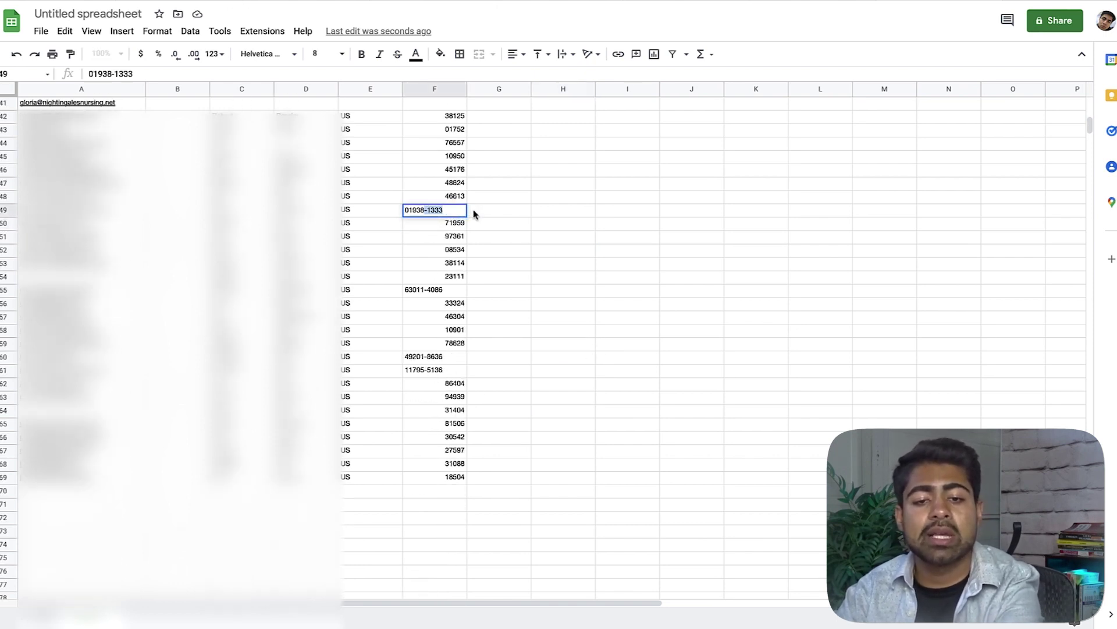
key("BackSpace")
left_click(527, 265)
Step: Shorten the zip code in F55 to its first five digits
double_click(420, 291)
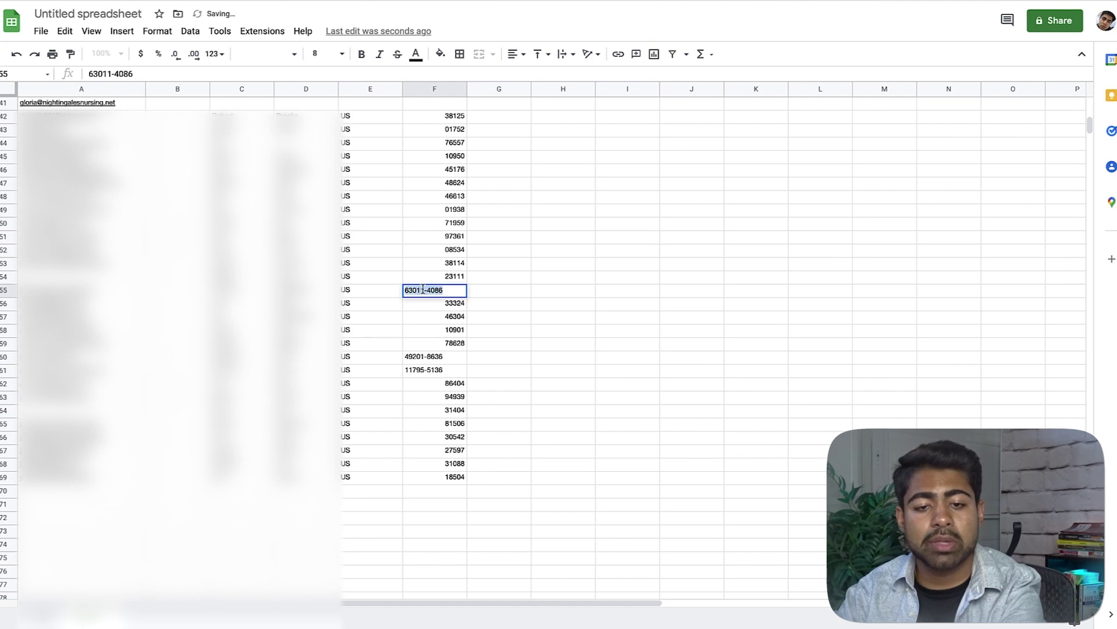
left_click_drag(421, 291, 471, 292)
key("BackSpace")
type("1")
left_click(524, 318)
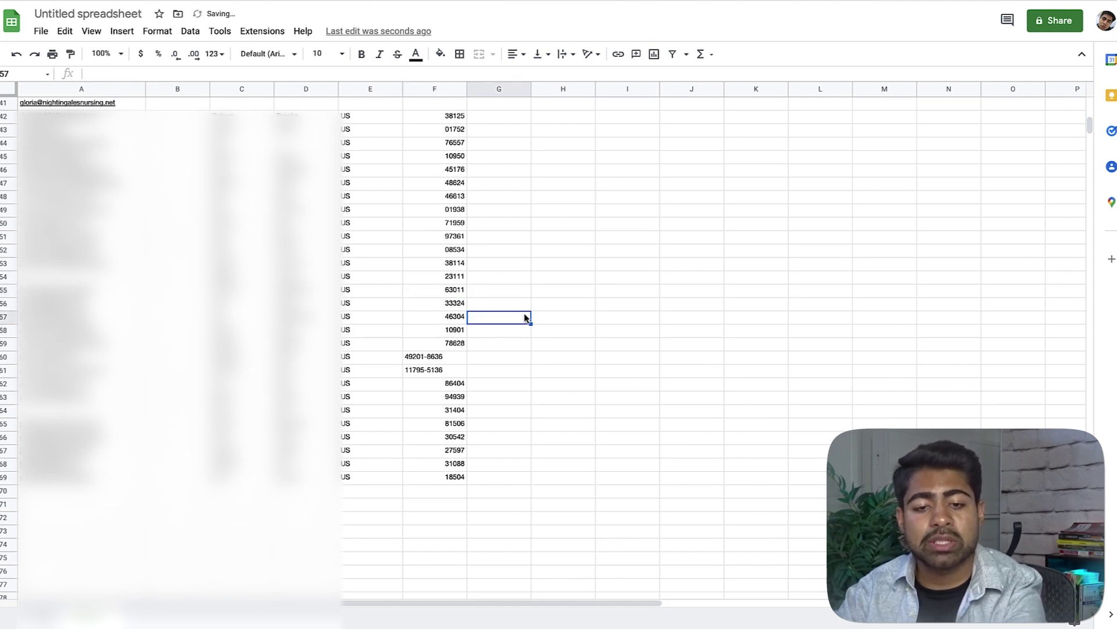
Step: Remove the four-digit extensions from the zip codes in F60 and F61
double_click(427, 356)
left_click_drag(423, 356, 457, 370)
key("BackSpace")
left_click(483, 382)
double_click(441, 370)
key("BackSpace")
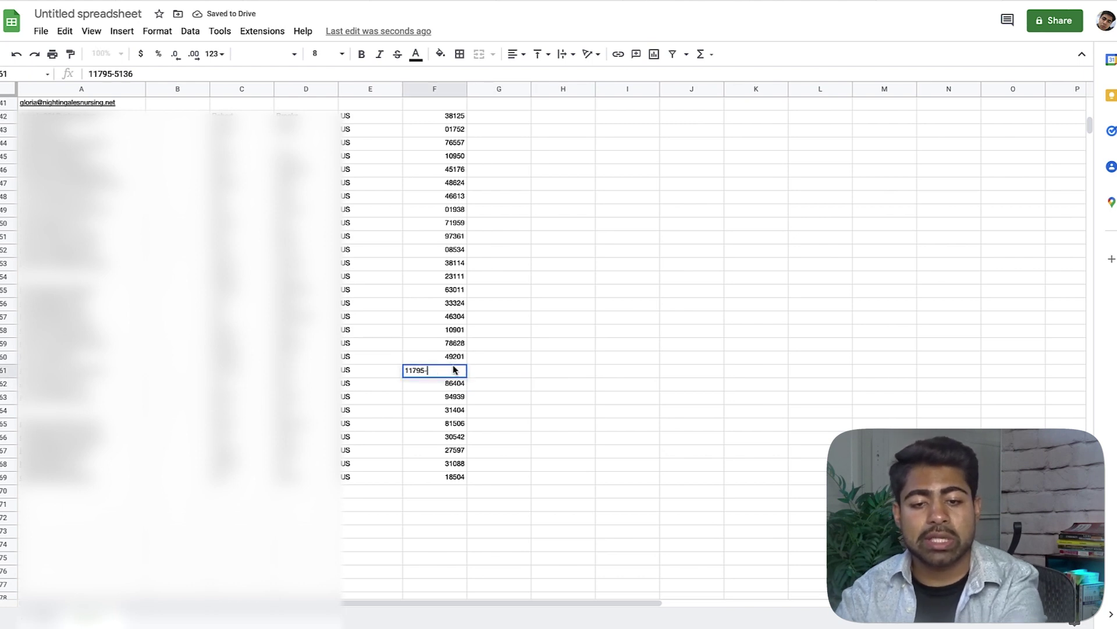
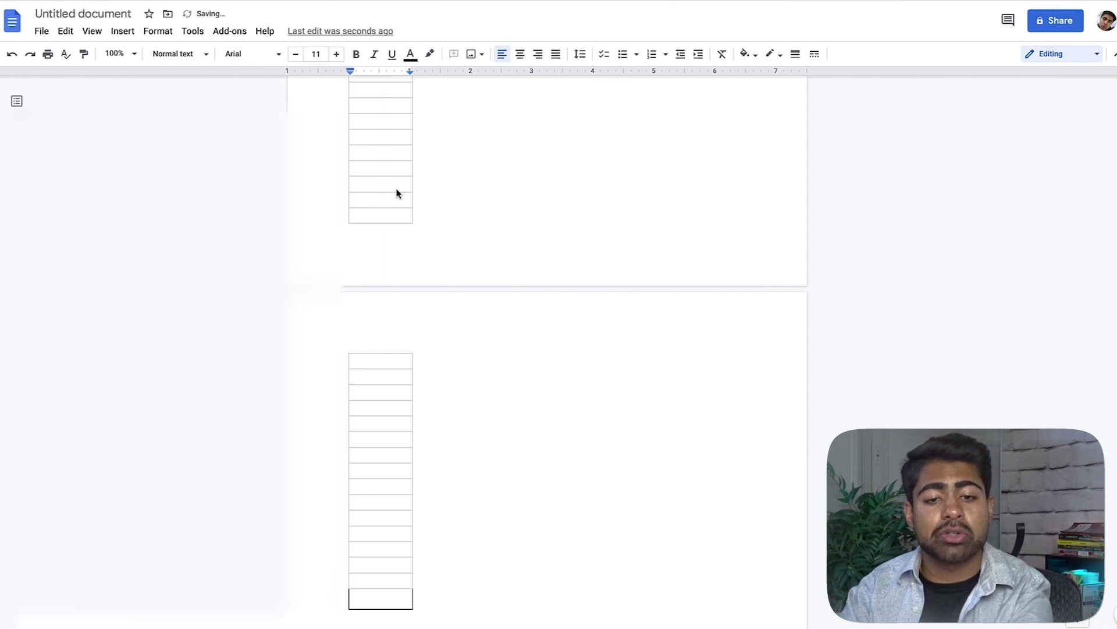
Step: In the Google Docs document, delete the whole pasted table and enter LOWER CASE as a heading line
key("ctrl+a")
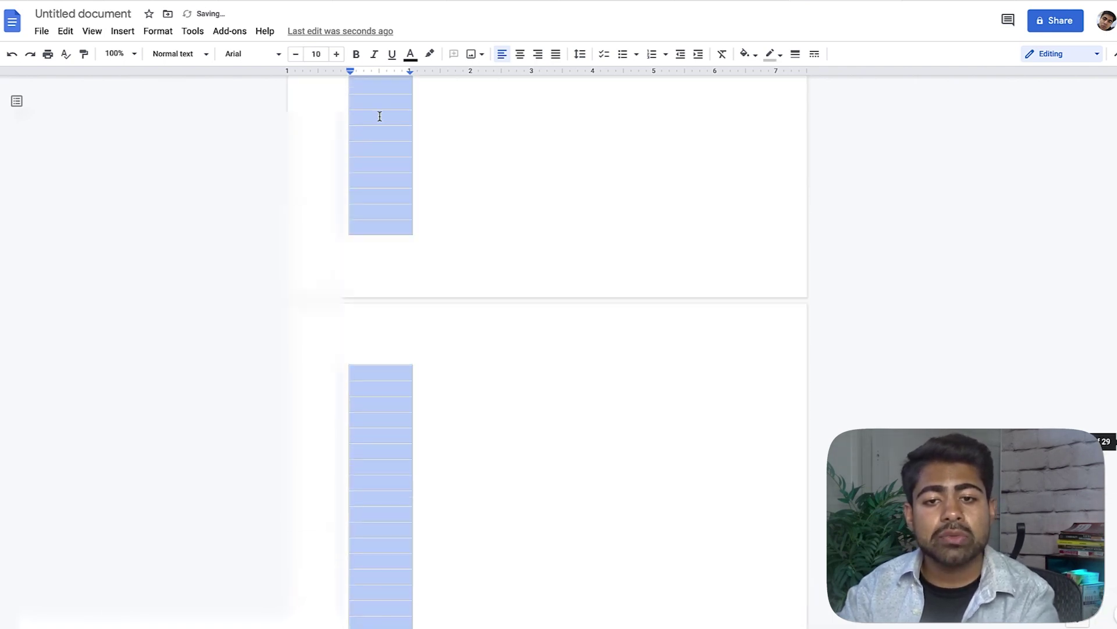
left_click(447, 164)
key("ctrl+a")
scroll(433, 162, "up", 2)
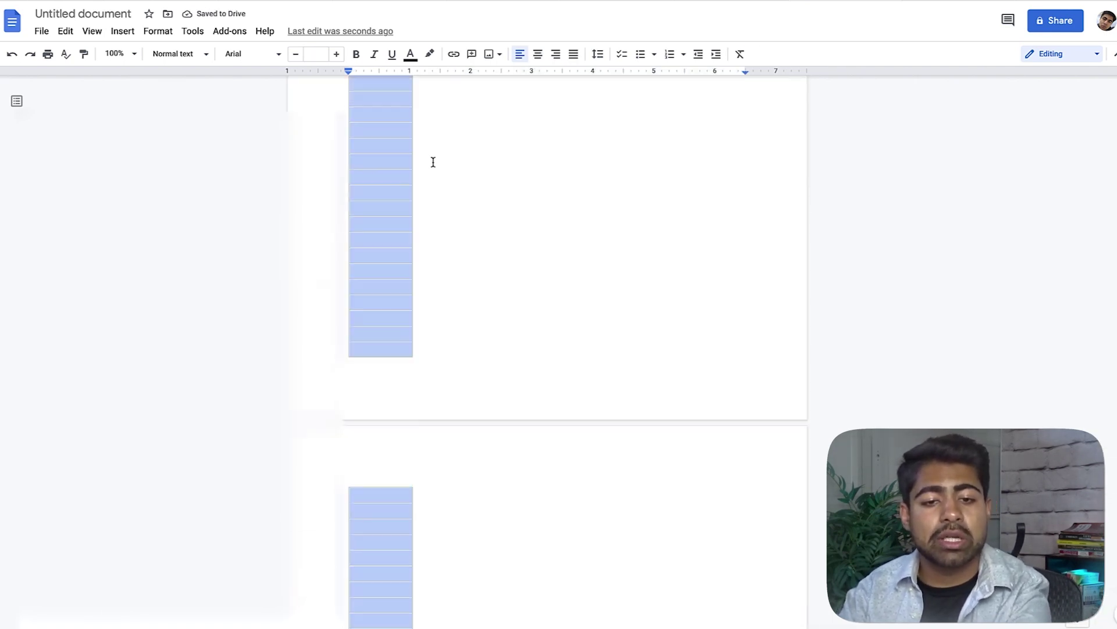
key("BackSpace")
type("LOWE")
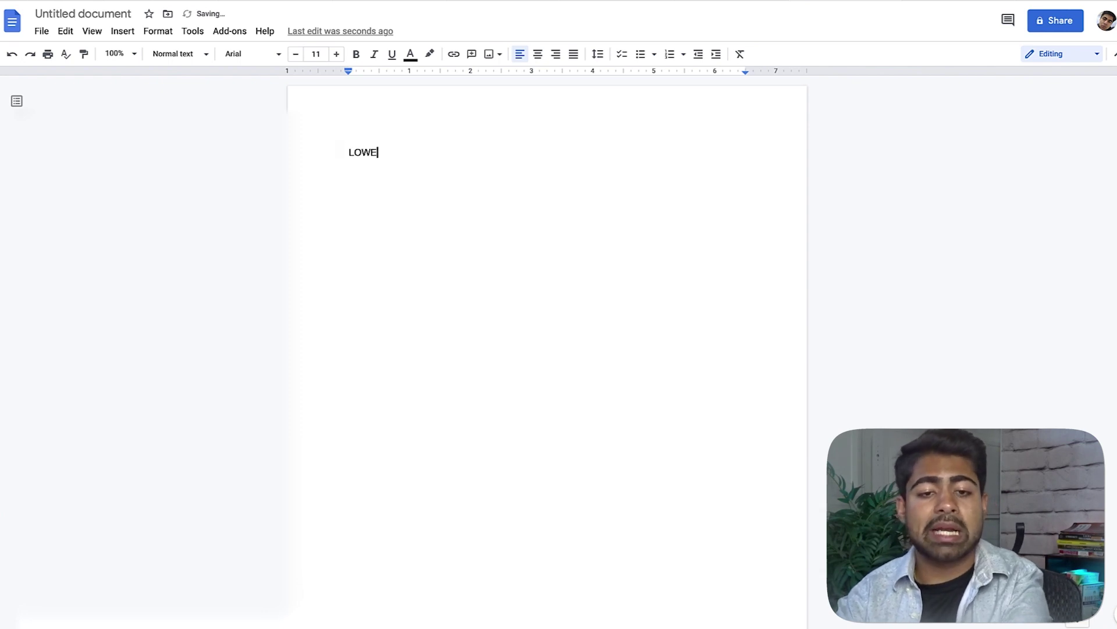
type("R CASE")
key("Return")
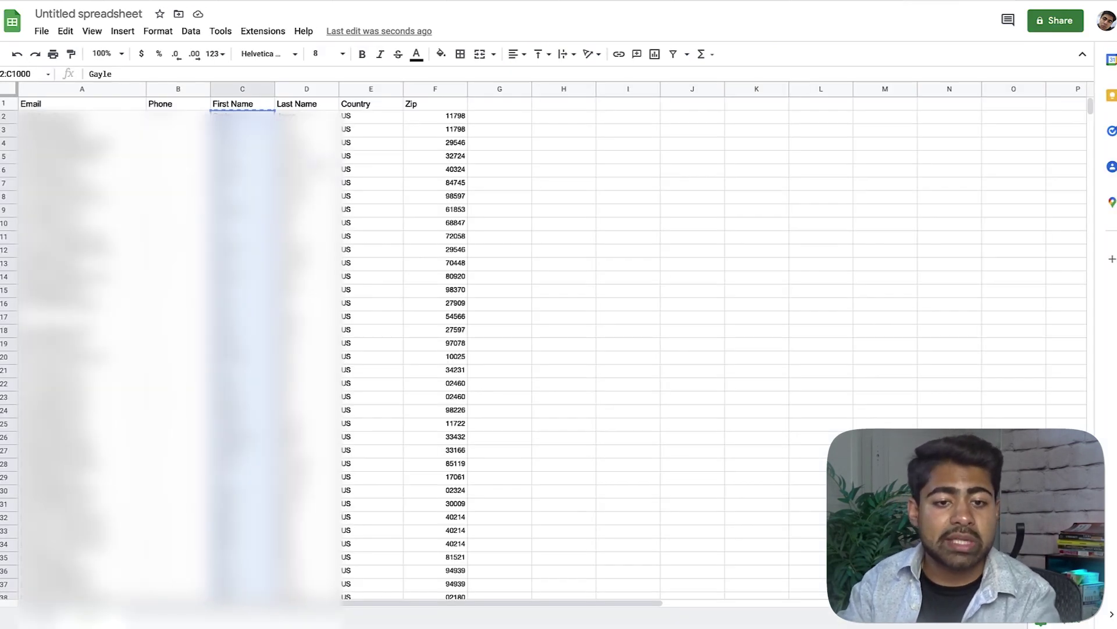
Step: In Google Sheets, copy the First Name values in C2:C69
left_click(242, 115)
key("ctrl+c")
scroll(547, 350, "down", 18)
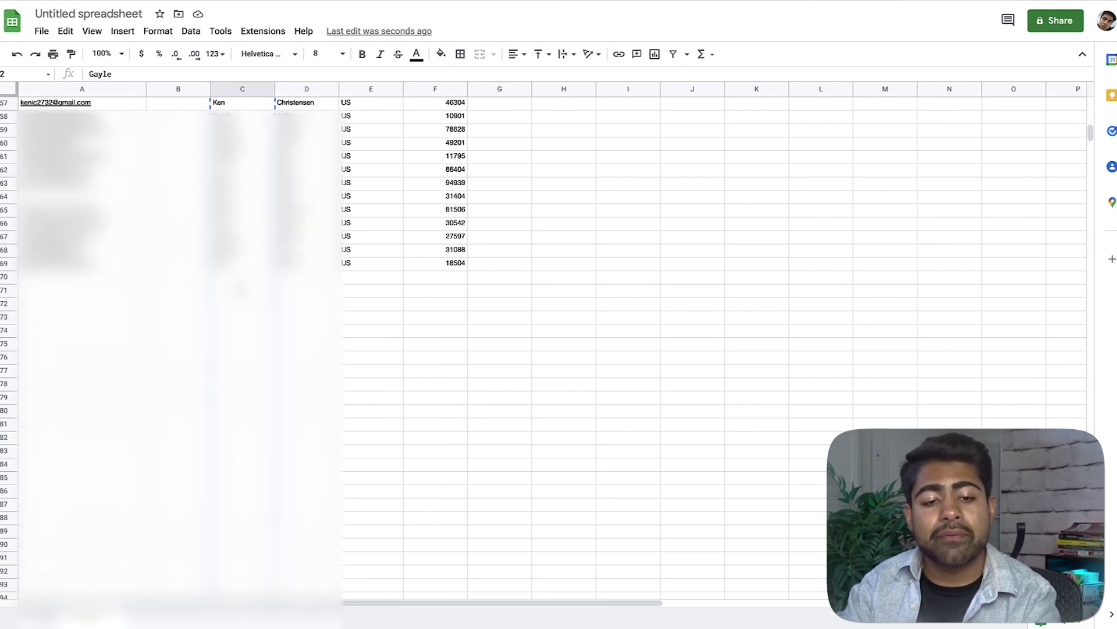
left_click(243, 277, "shift")
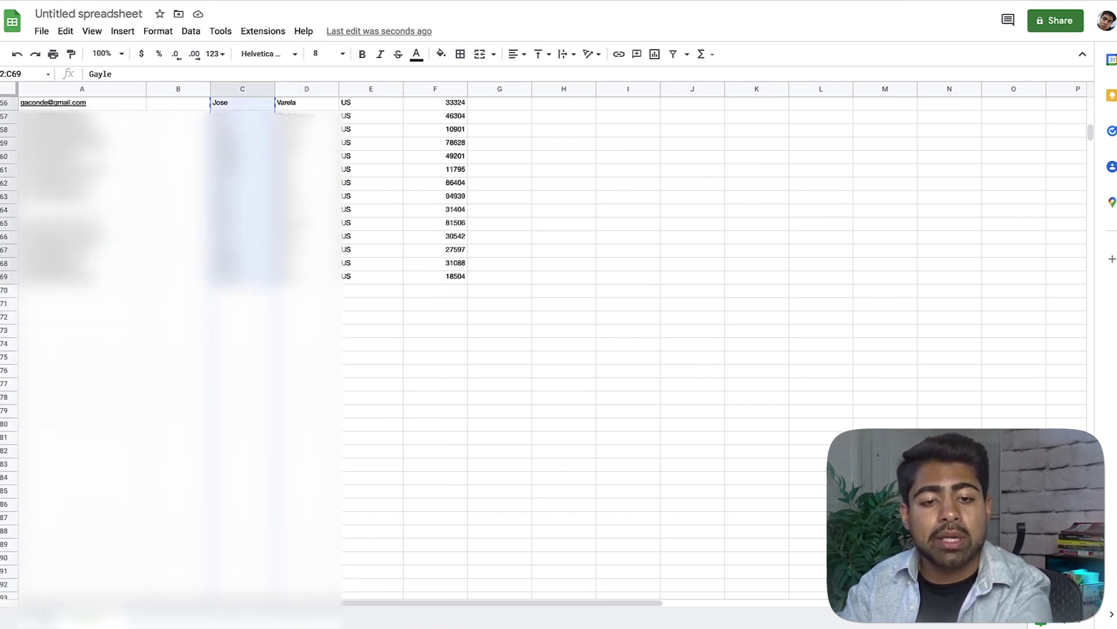
Step: Back in Google Docs, paste the first names below the LOWER CASE line as an unlinked table
key("ctrl+Tab")
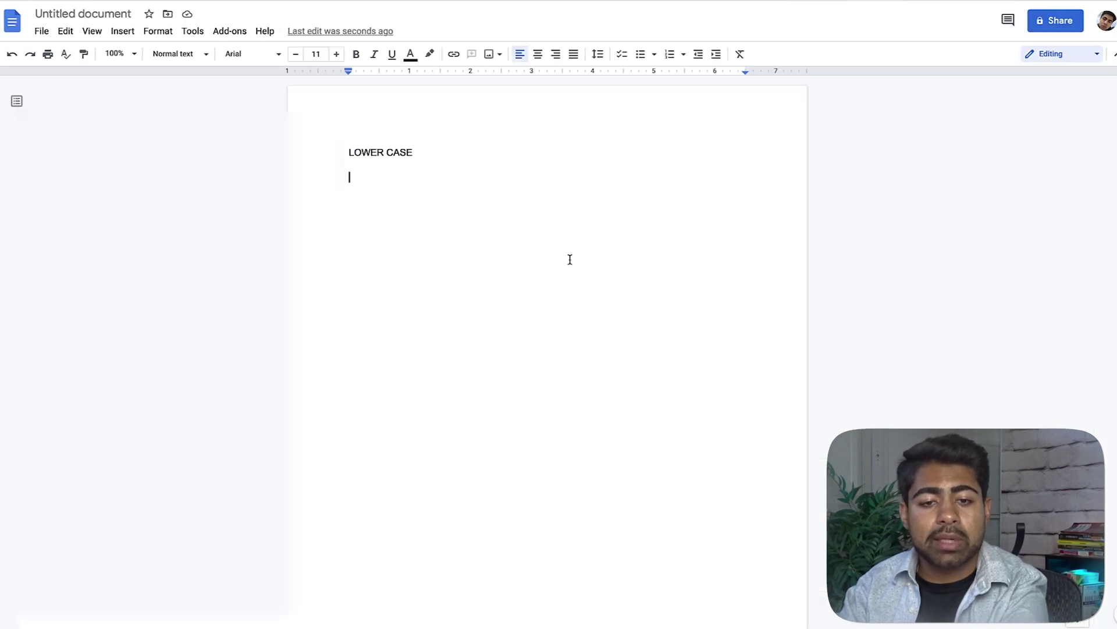
key("ctrl+v")
left_click(472, 338)
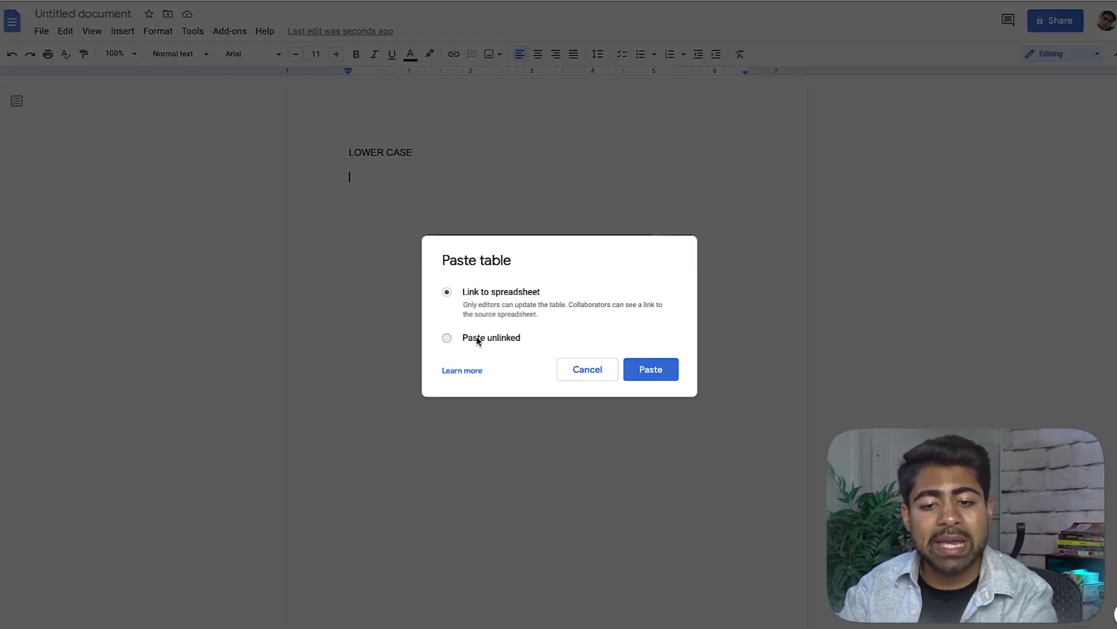
left_click(644, 369)
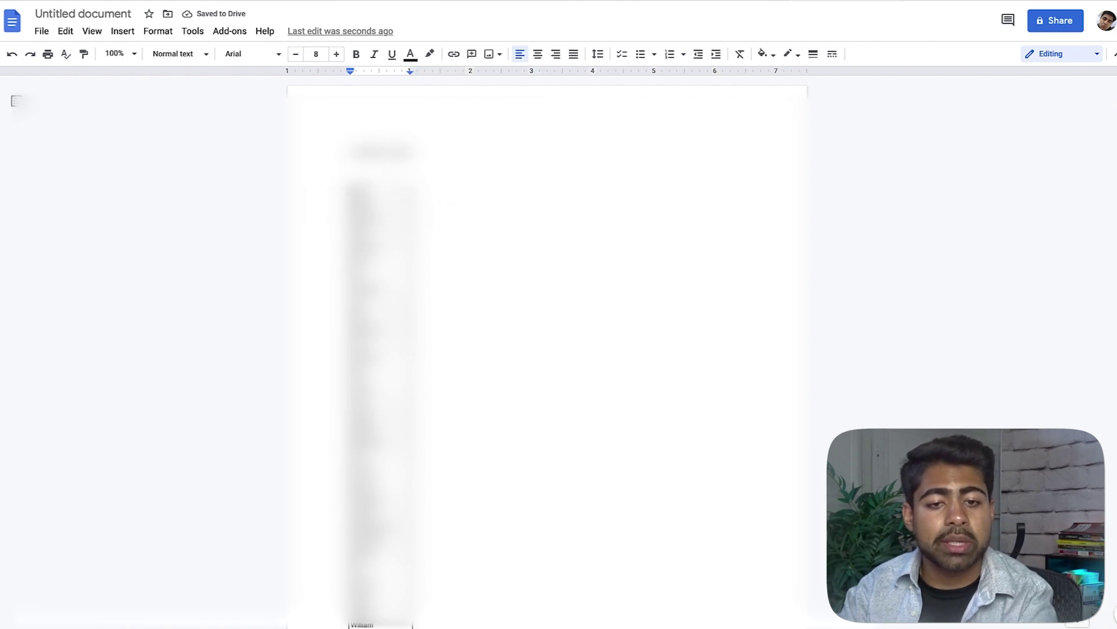
left_click_drag(356, 192, 381, 626)
scroll(457, 497, "down", 10)
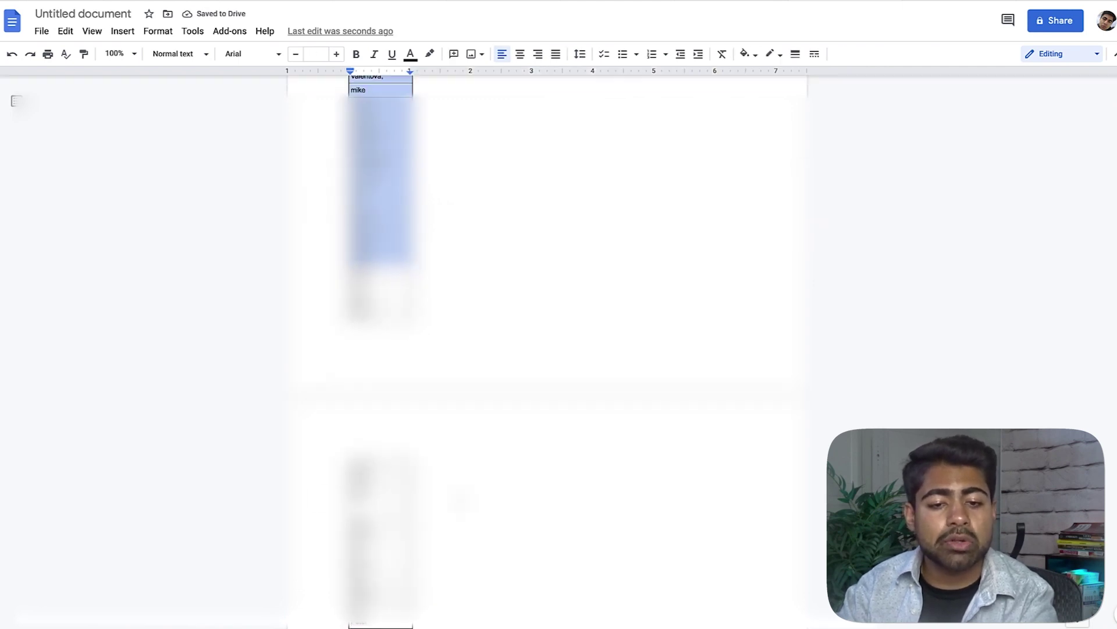
left_click(454, 498)
scroll(445, 495, "down", 6)
left_click_drag(381, 361, 349, 76)
scroll(547, 349, "up", 15)
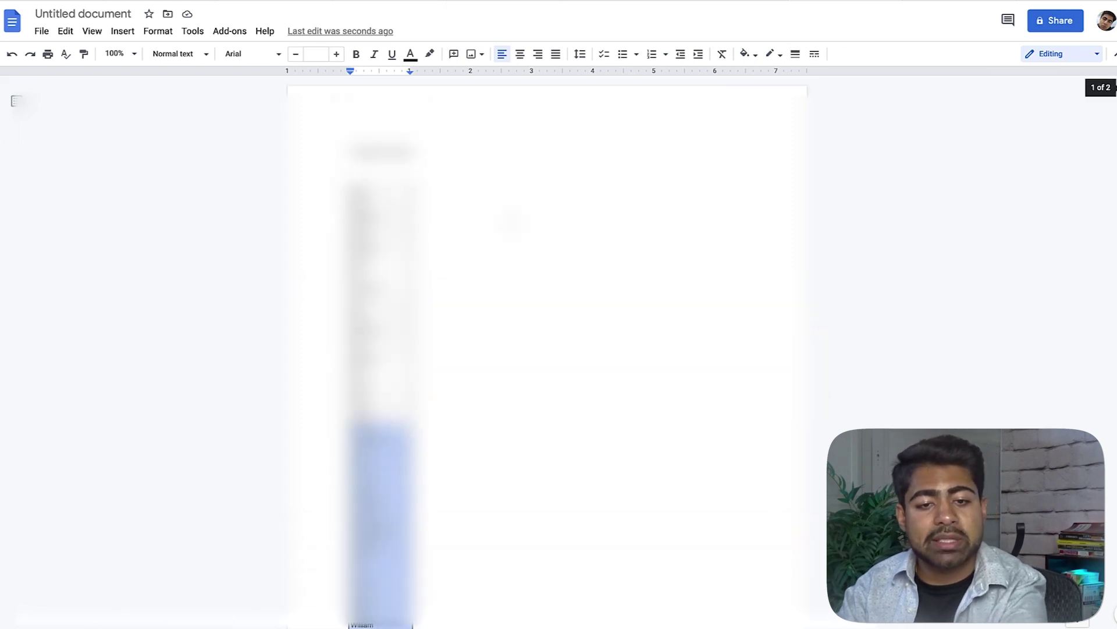
Step: Convert all of the document's text, including the pasted first names, to lowercase
key("super+a")
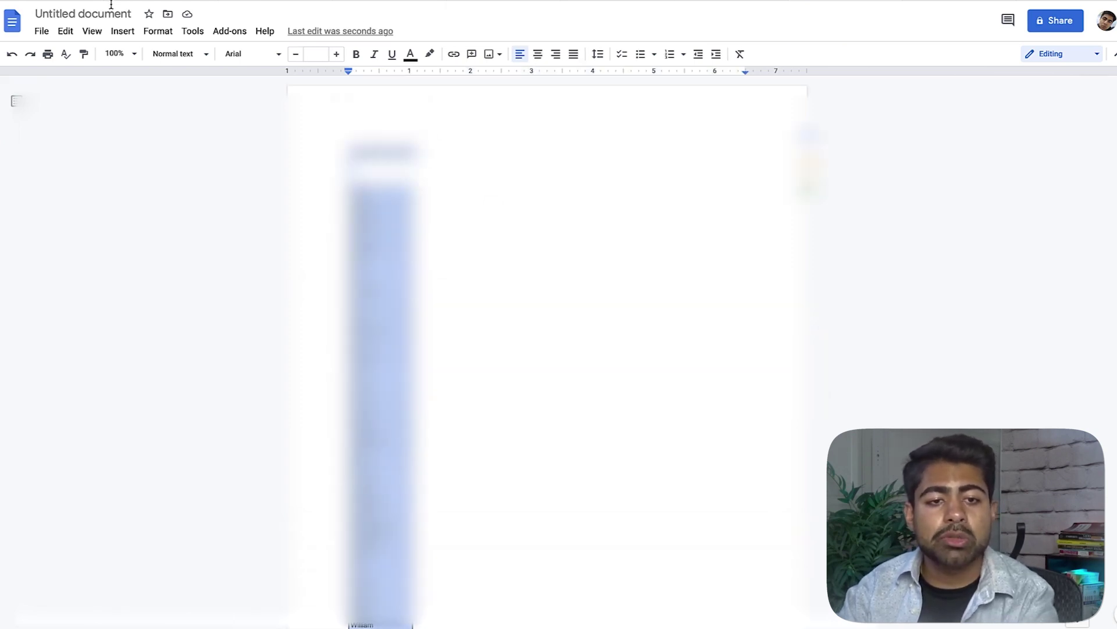
left_click(155, 35)
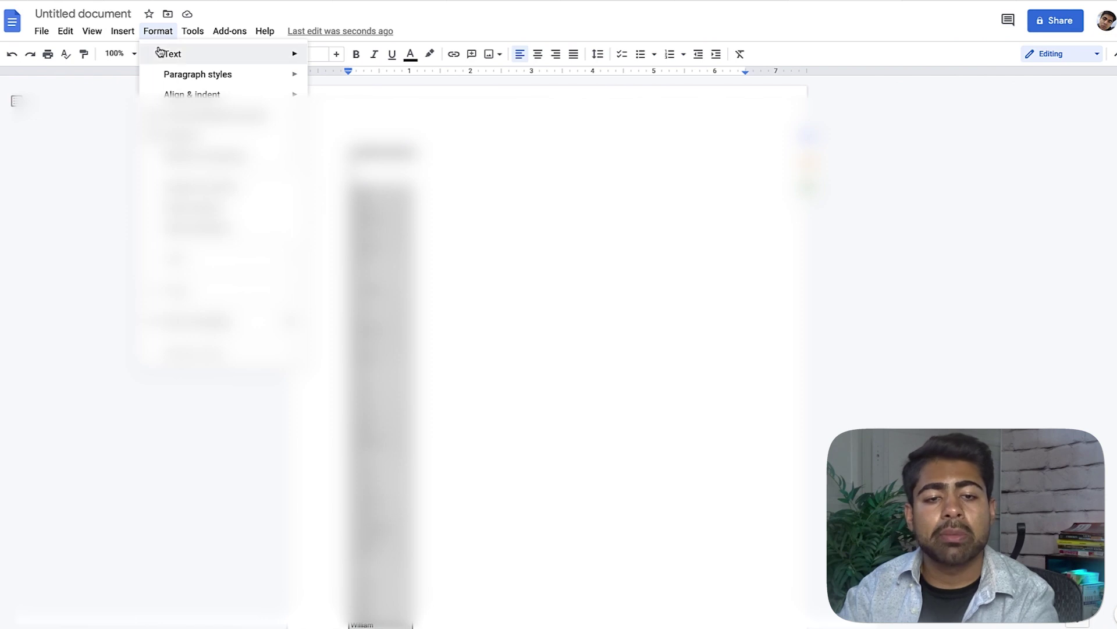
mouse_move(290, 55)
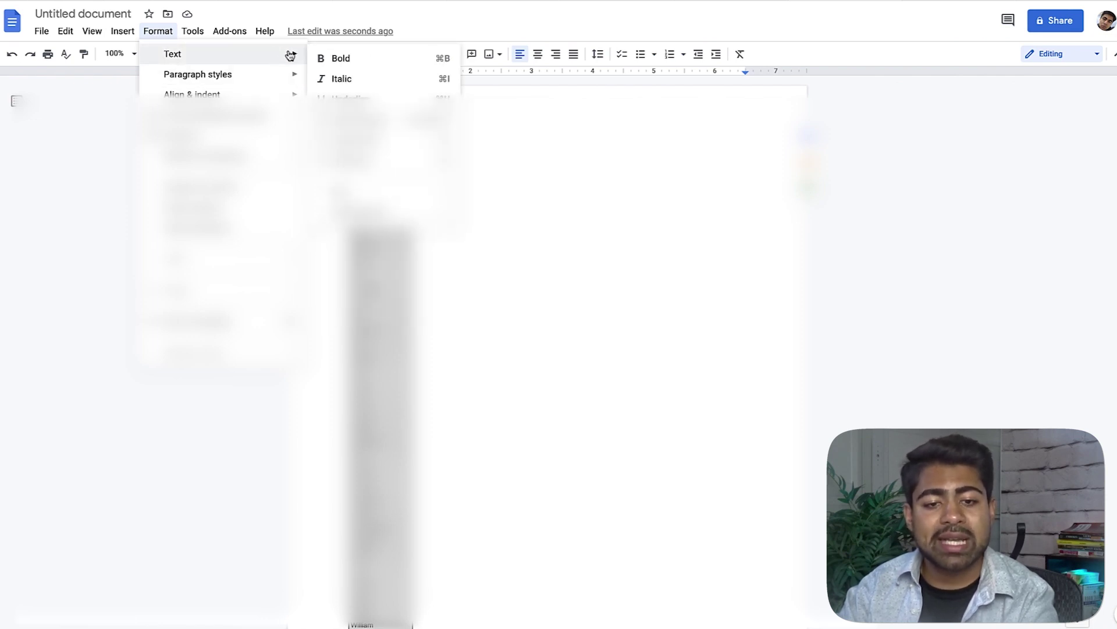
mouse_move(366, 212)
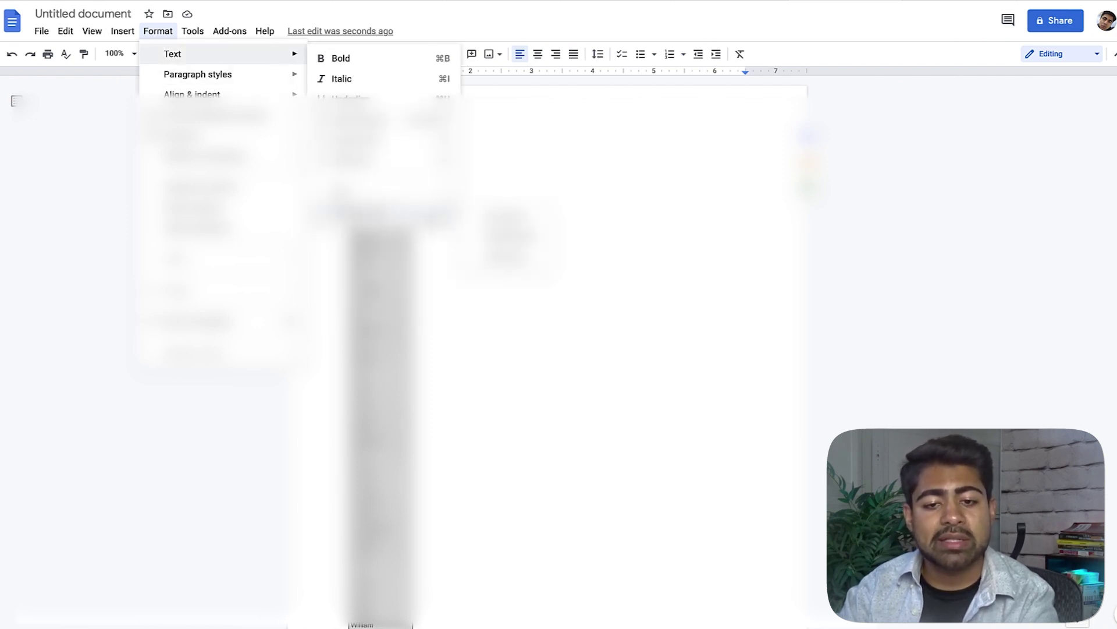
left_click(484, 221)
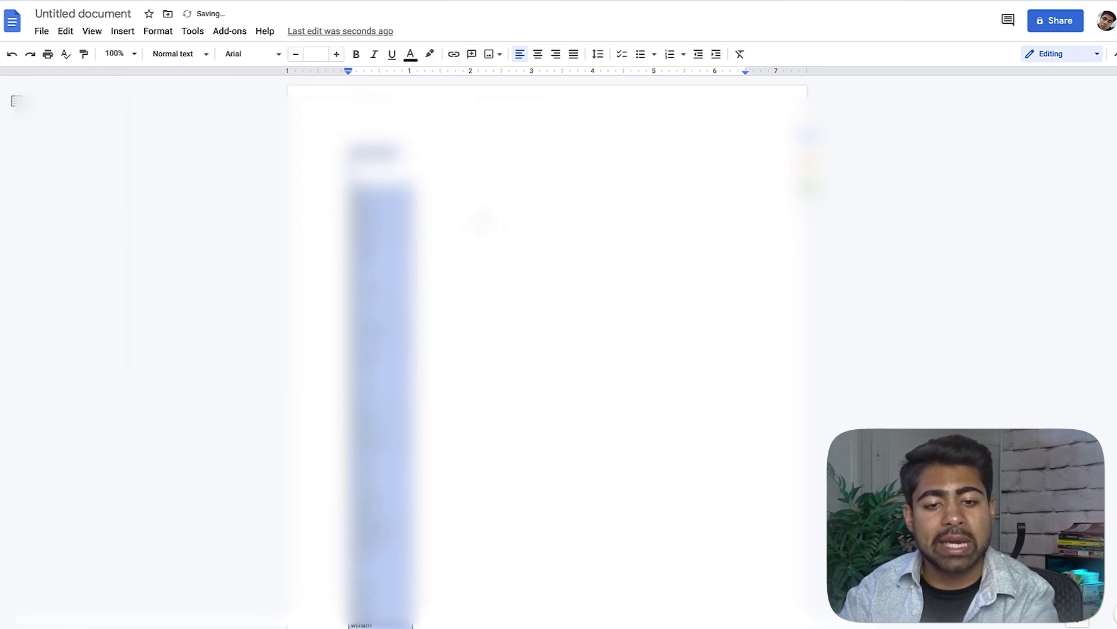
left_click(503, 226)
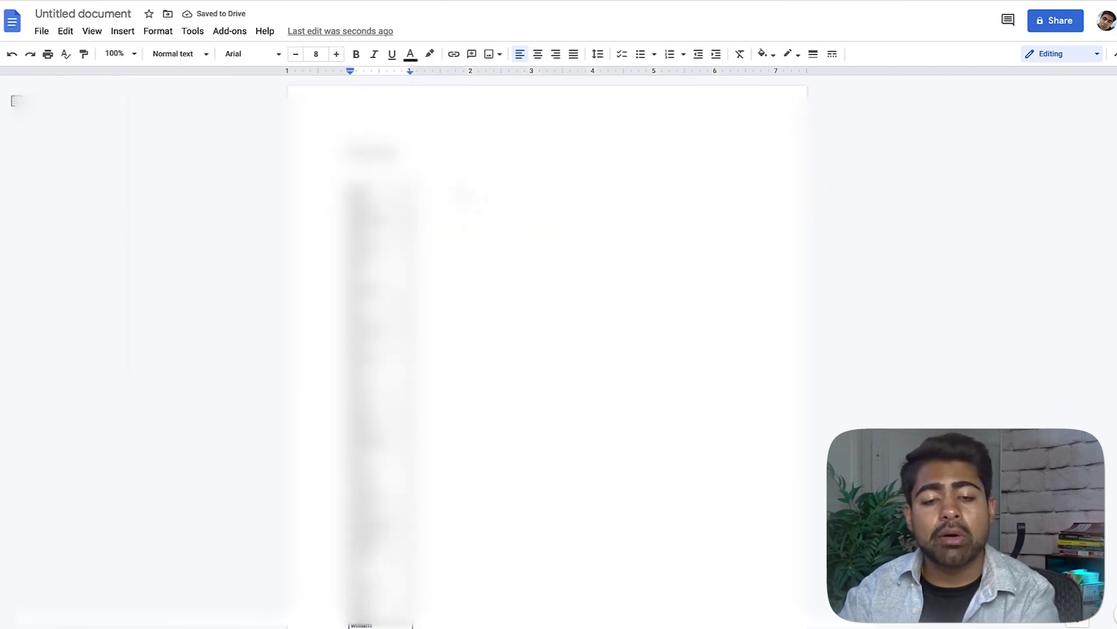
Step: Check the lowercased first names in the document and delete the heading line above them
left_click_drag(351, 185, 318, 626)
scroll(369, 627, "down", 12)
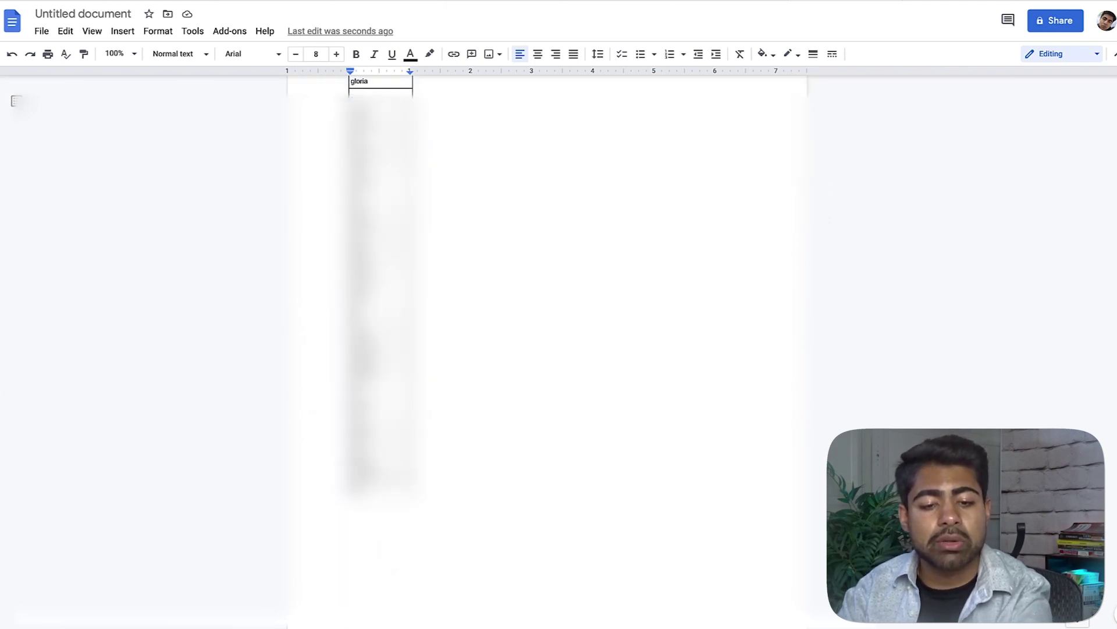
scroll(369, 626, "up", 10)
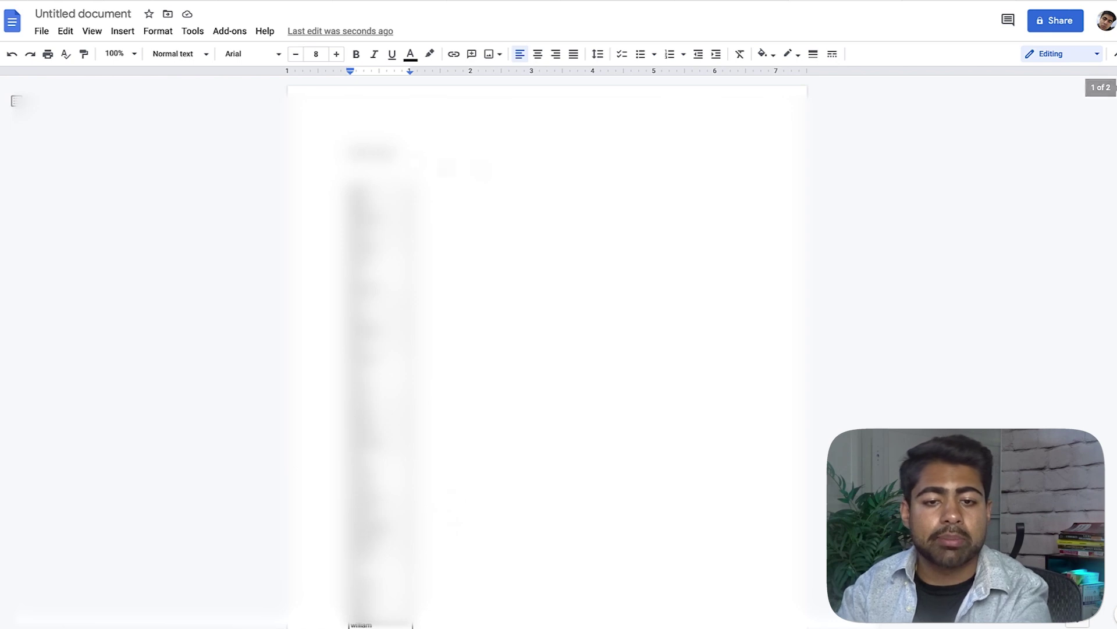
triple_click(373, 153)
key("BackSpace")
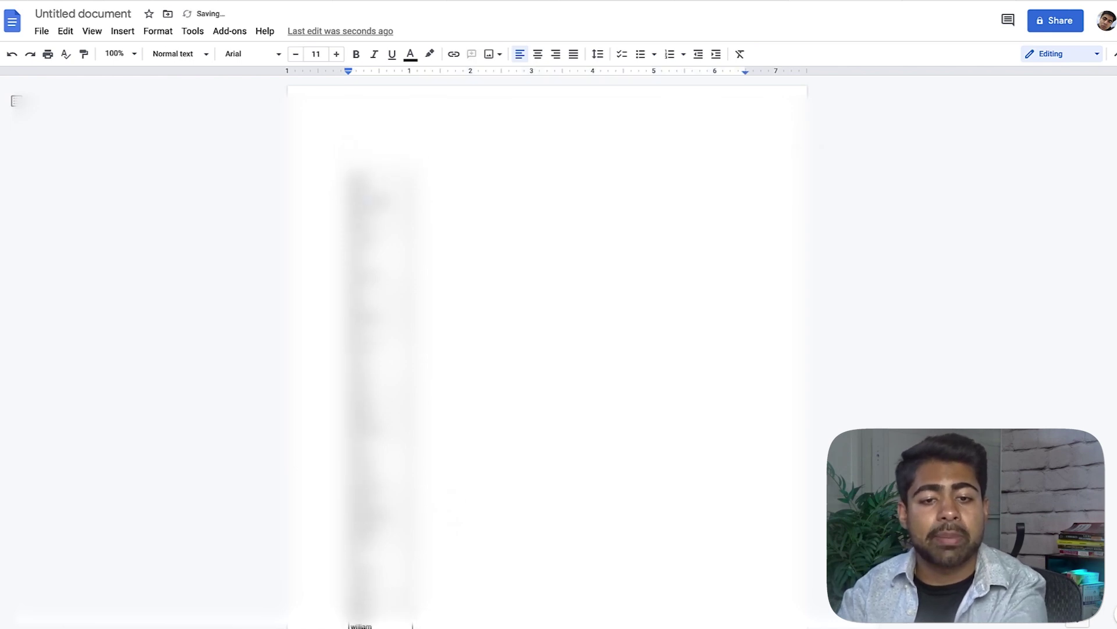
Step: Copy the document's whole content and paste the lowercase names over the First Name column from C2 in Google Sheets
key("super+a")
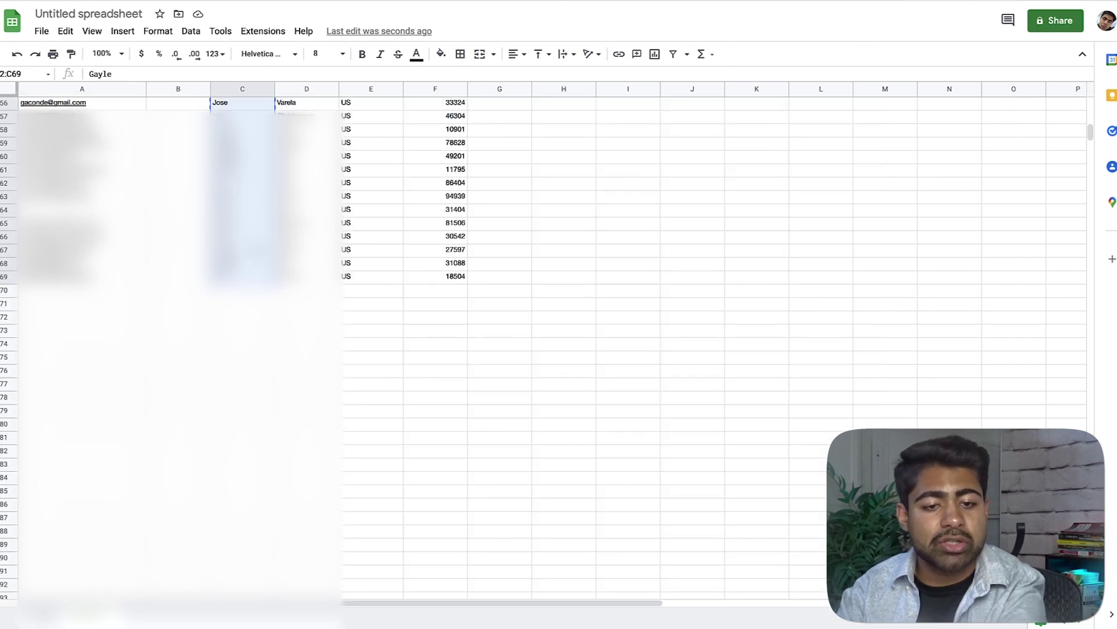
key("ctrl+v")
scroll(544, 348, "up", 12)
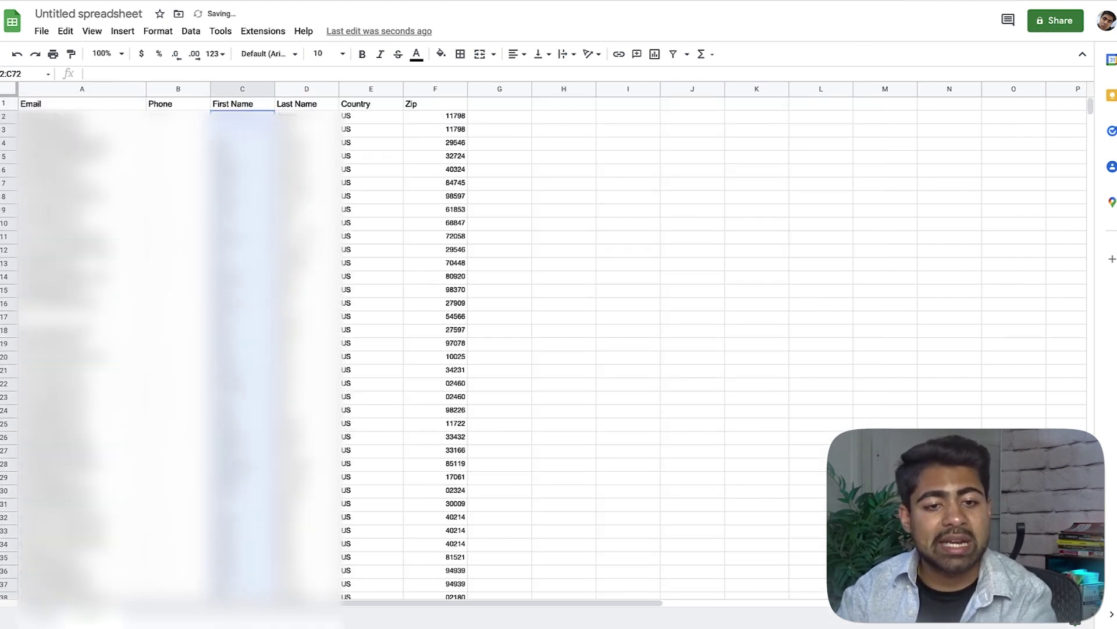
Step: Delete rows 2 and 3, where the pasted First Name cells are blank
left_click(307, 223)
left_click(242, 142)
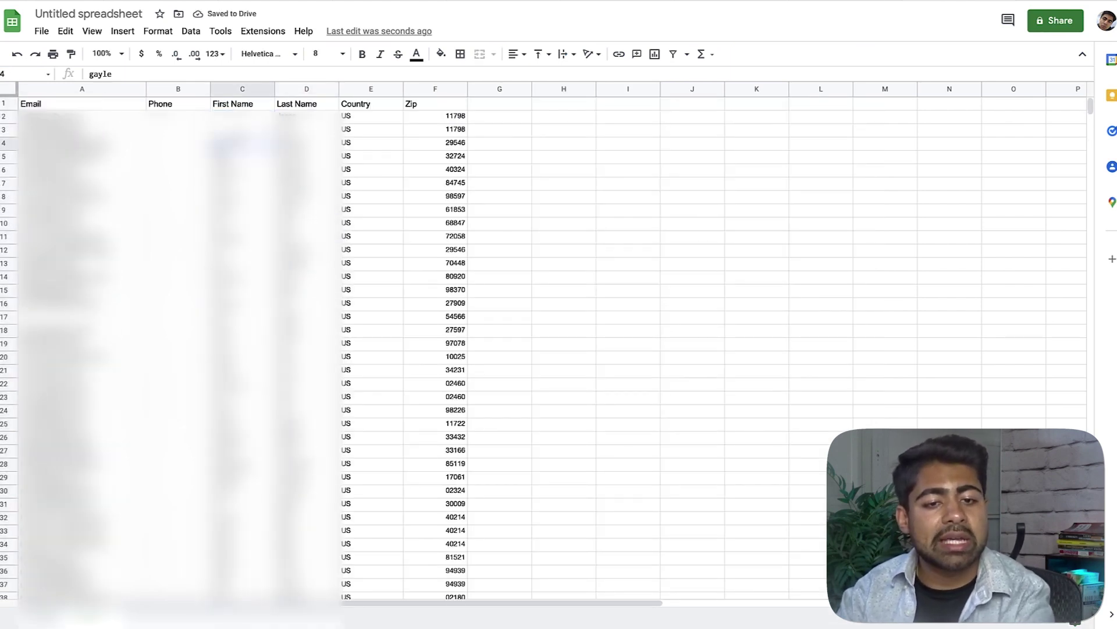
left_click_drag(243, 142, 242, 115)
left_click(242, 129)
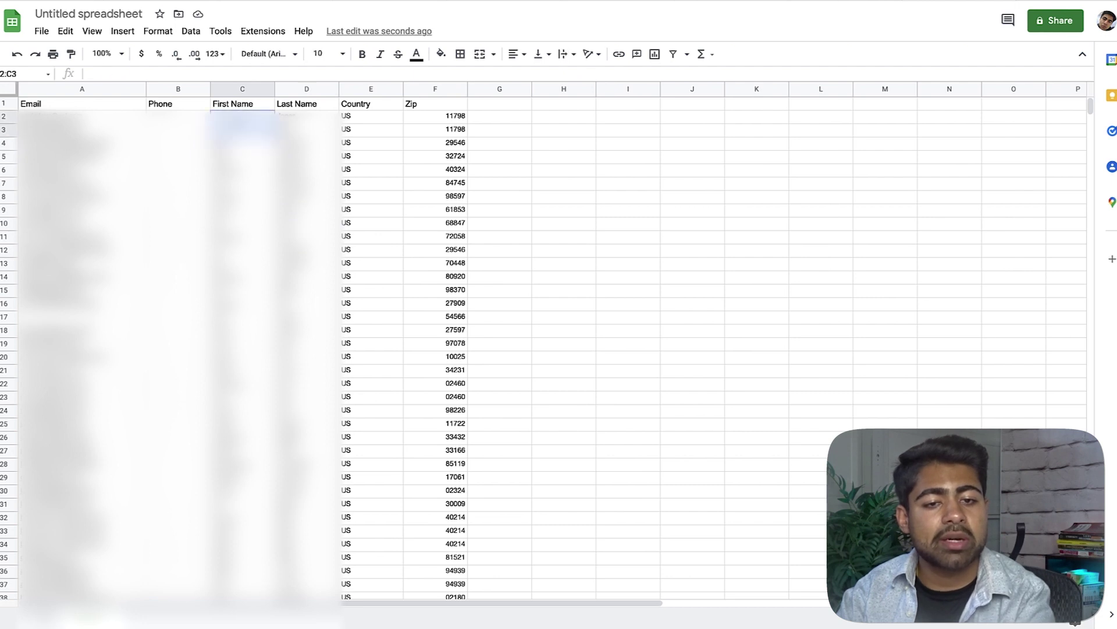
right_click(254, 121)
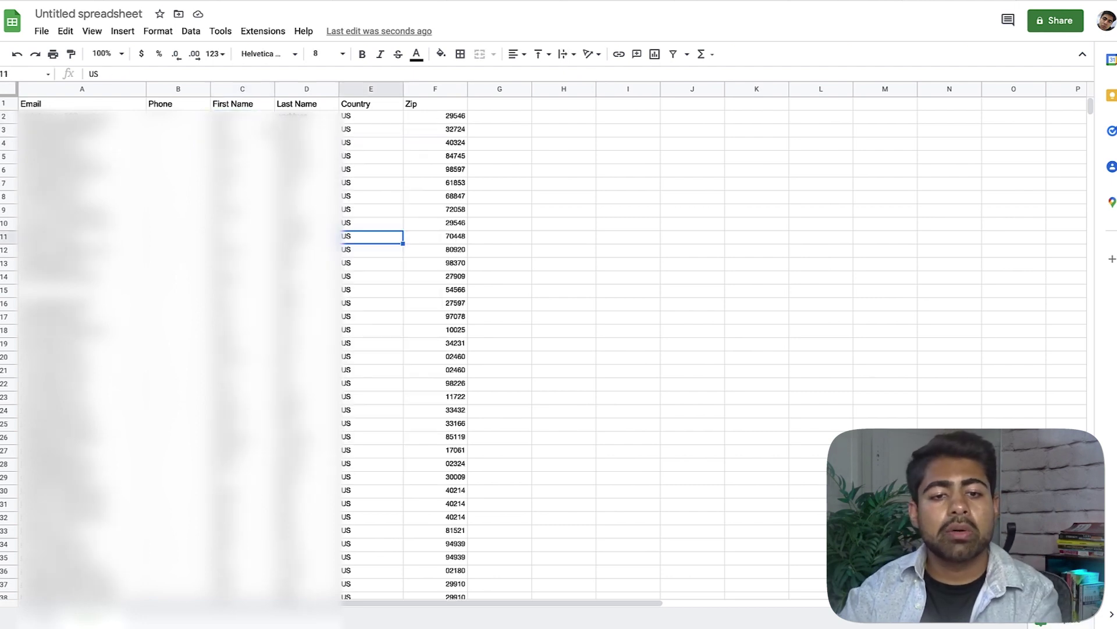
Step: Copy the Last Name values from D2 down to the end of the list
left_click(307, 116)
scroll(312, 204, "down", 17)
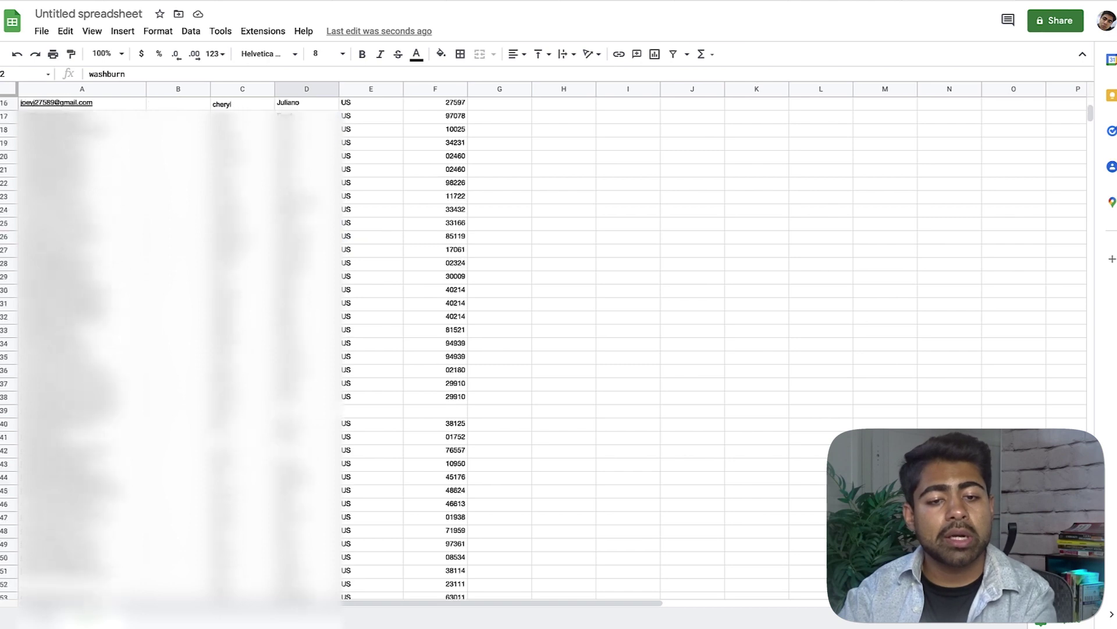
scroll(312, 204, "up", 6)
scroll(524, 349, "up", 1)
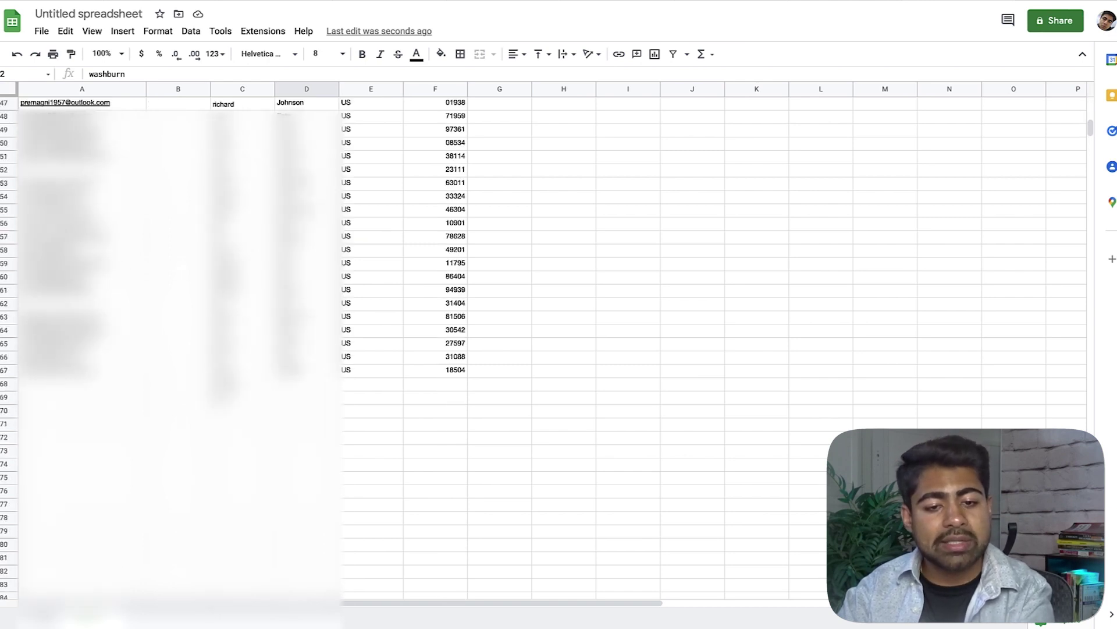
key("ctrl+shift+Down")
scroll(547, 343, "up", 1)
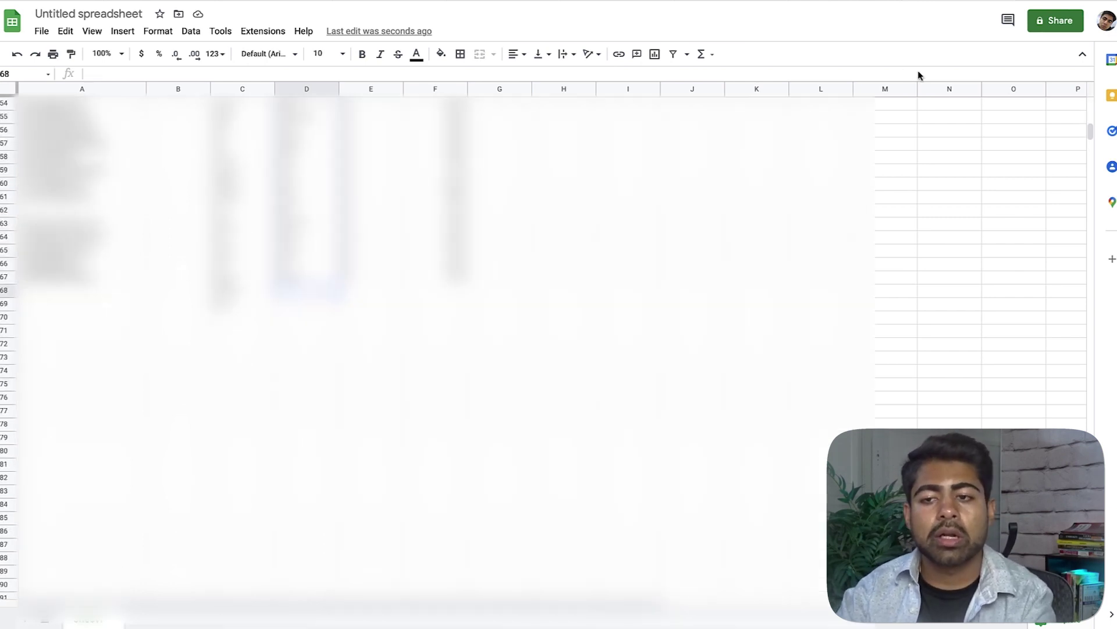
Step: Switch to the Google Docs document and replace its content with the last names, pasted as an unlinked table
left_click(862, 3)
key("ctrl+v")
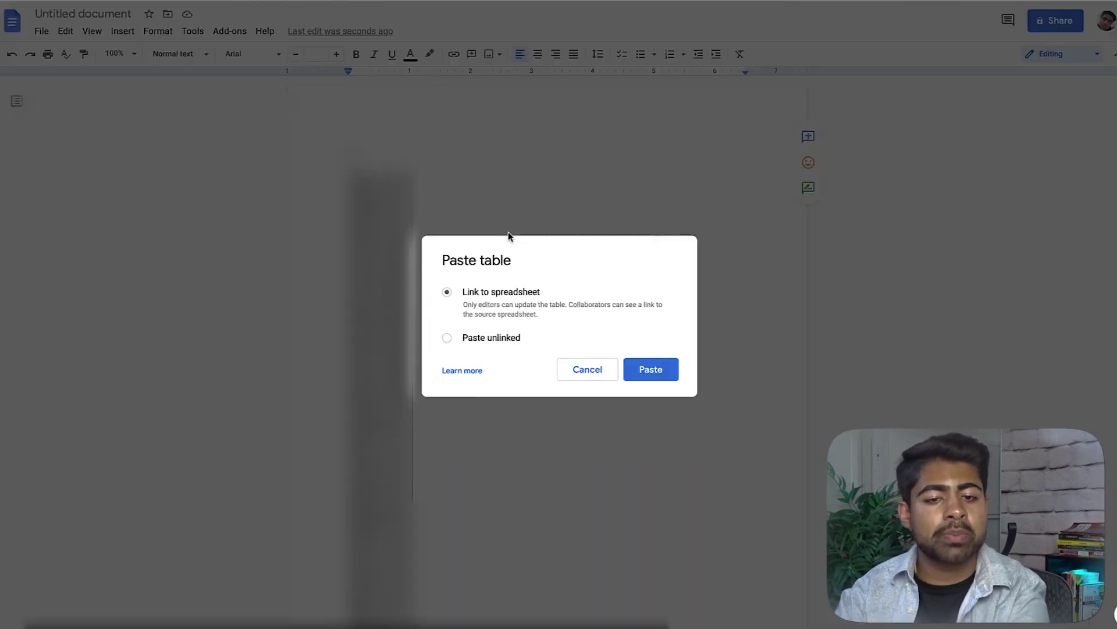
left_click(491, 340)
left_click(637, 382)
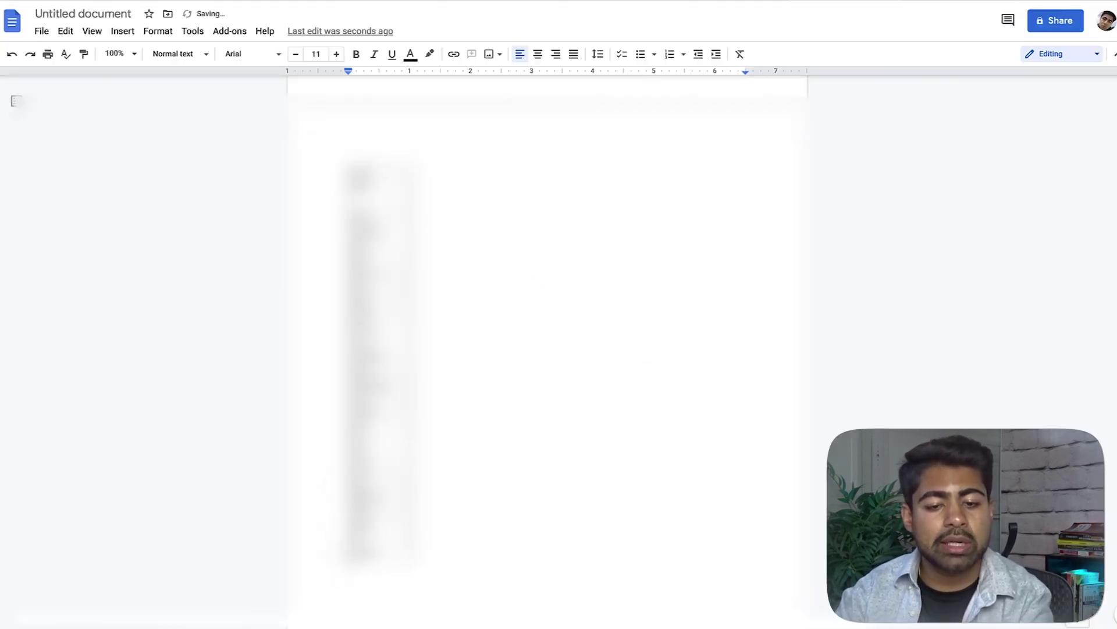
Step: Convert all the pasted last names in the document to lowercase
left_click(372, 573)
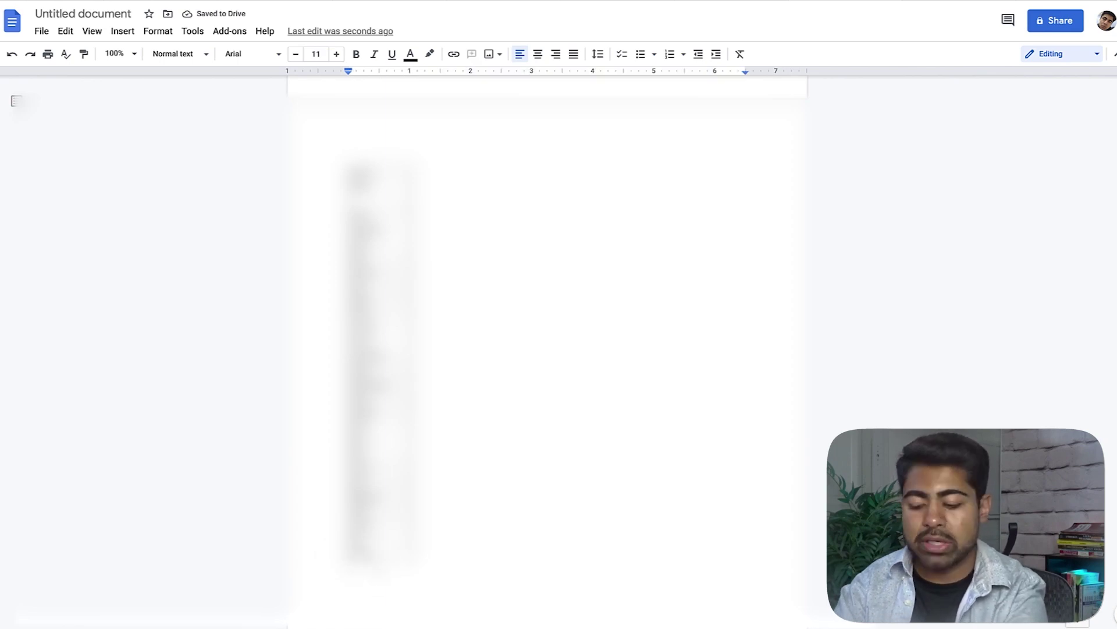
key("ctrl+a")
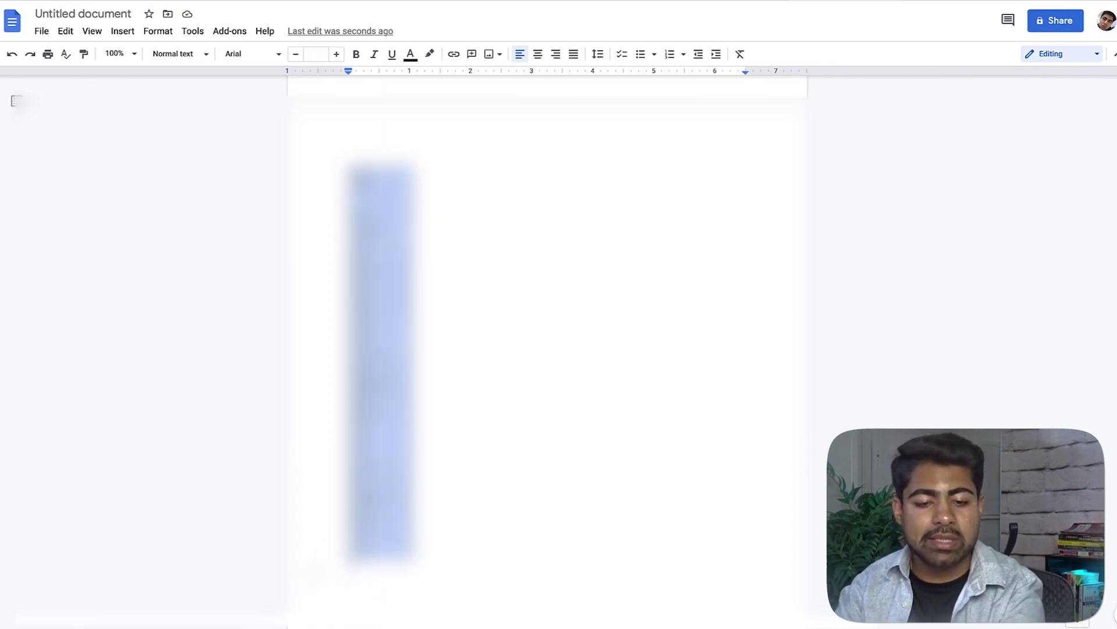
left_click(399, 457)
scroll(399, 456, "down", 2)
scroll(398, 457, "up", 1)
key("ctrl+a")
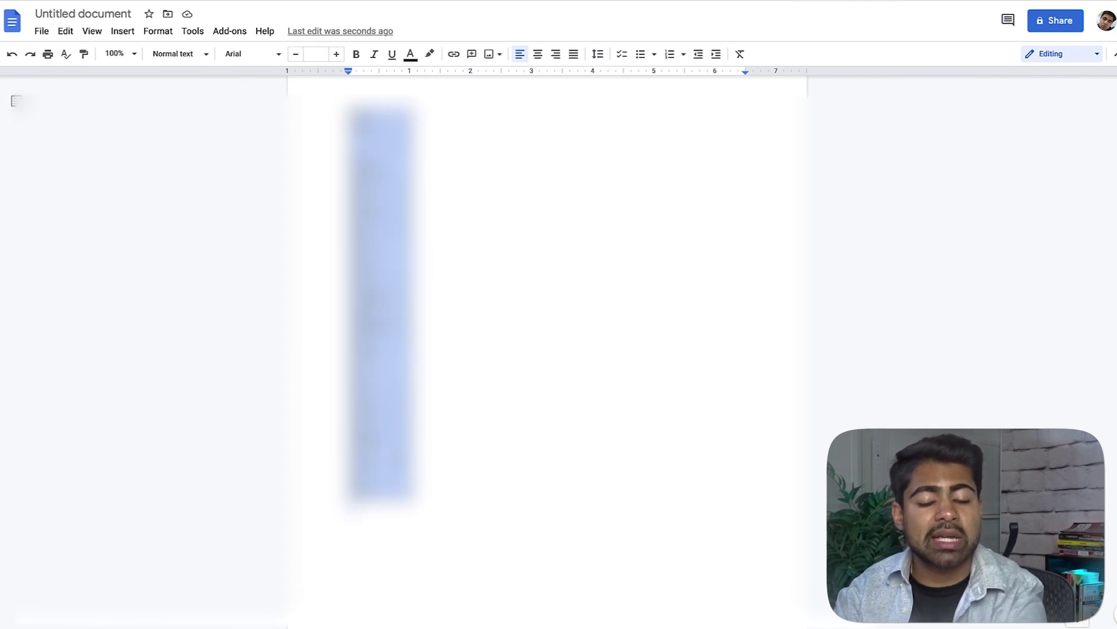
scroll(547, 291, "down", 1)
left_click(158, 31)
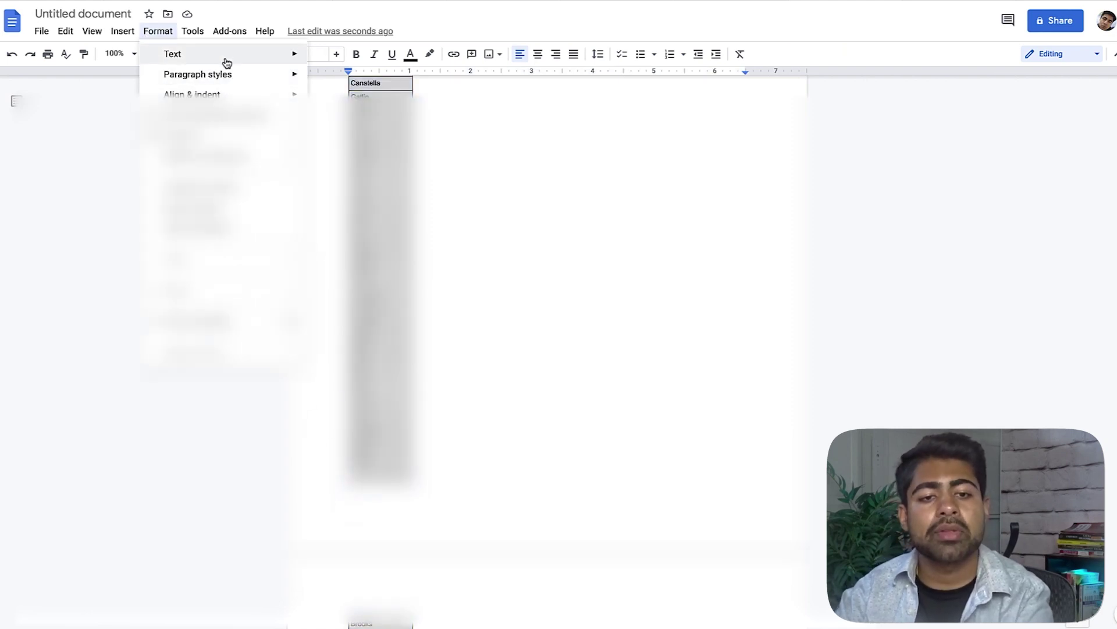
mouse_move(226, 61)
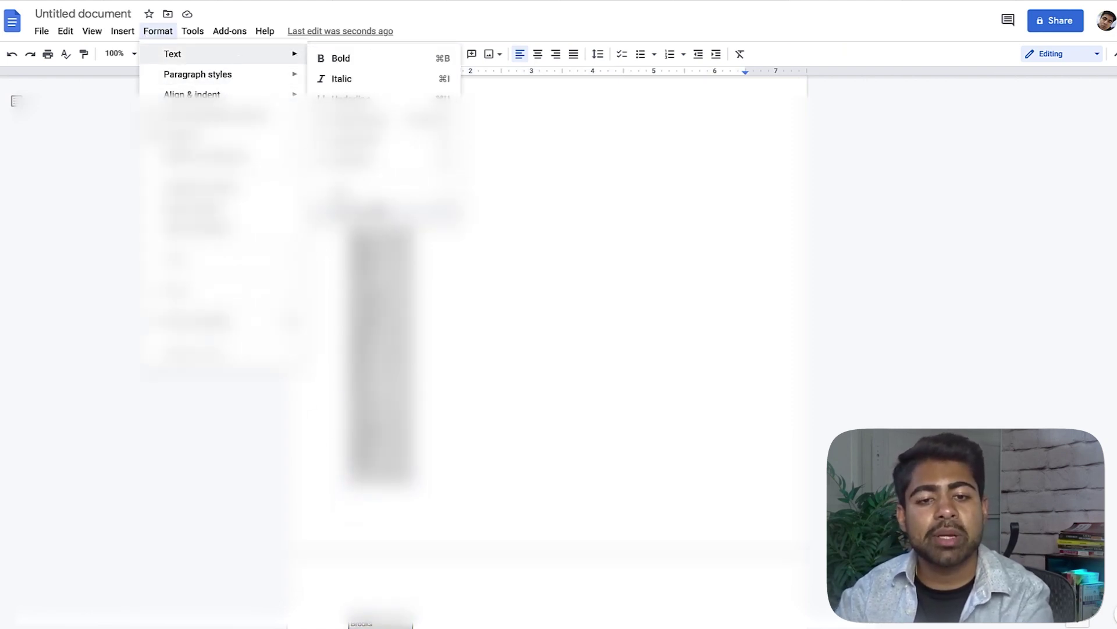
mouse_move(431, 215)
left_click(483, 216)
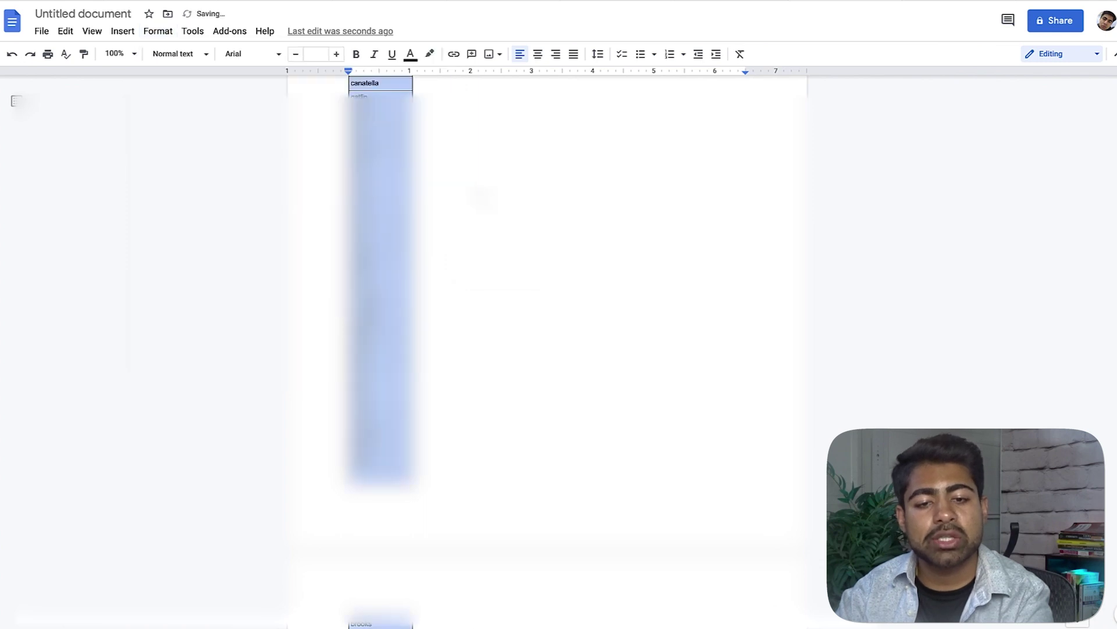
scroll(474, 204, "up", 2)
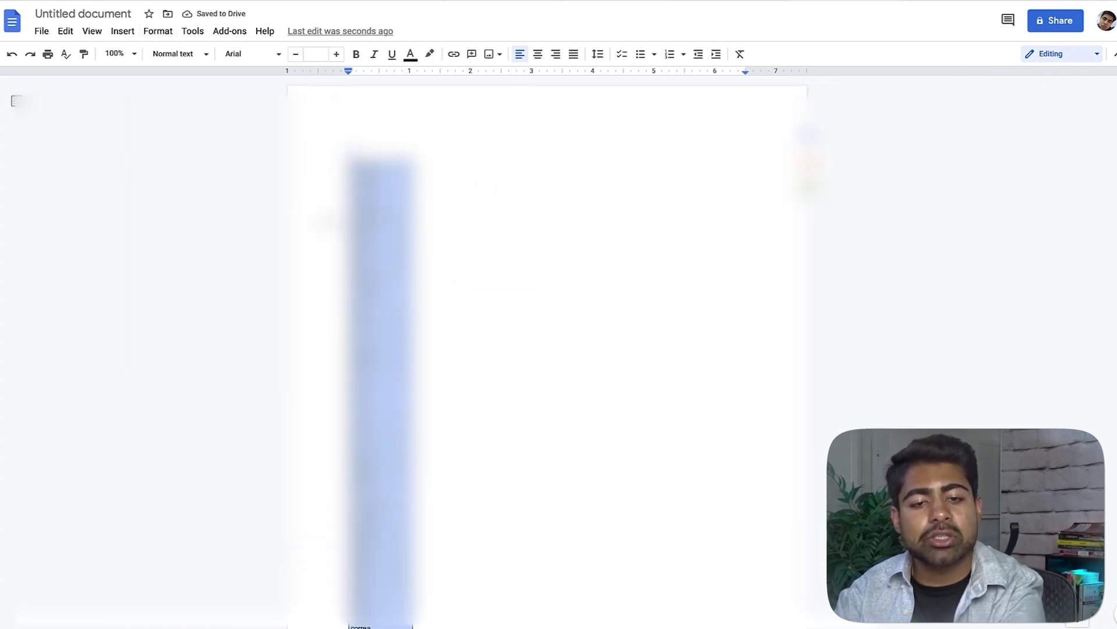
Step: Back in Google Sheets, paste the lowercased last names over the Last Name values in D2:D67
left_click(959, 1)
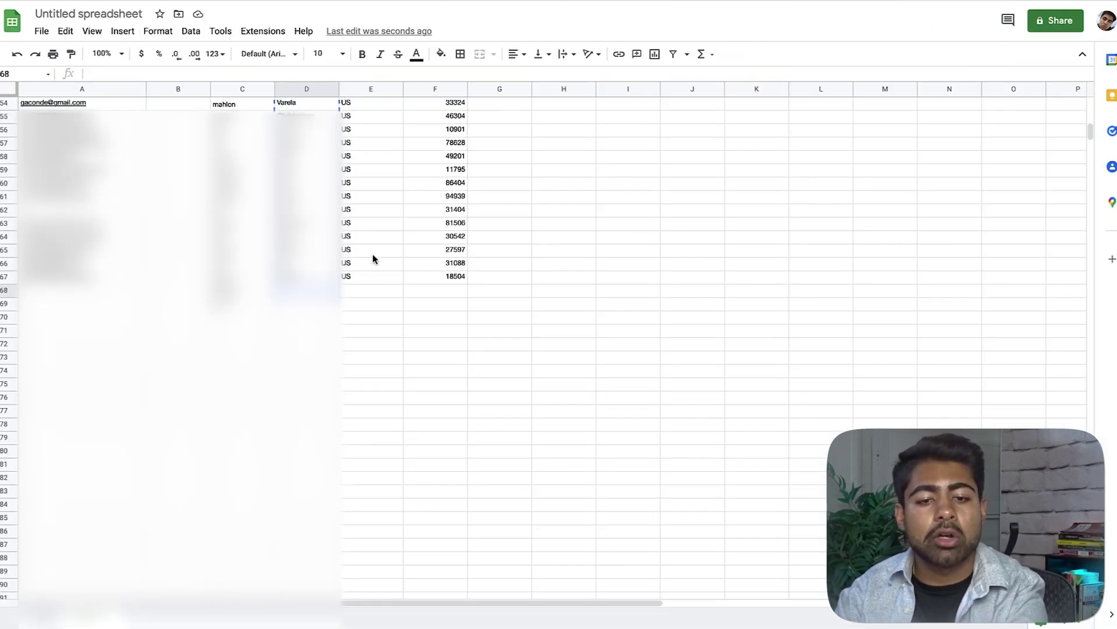
left_click(306, 276)
scroll(543, 347, "up", 10)
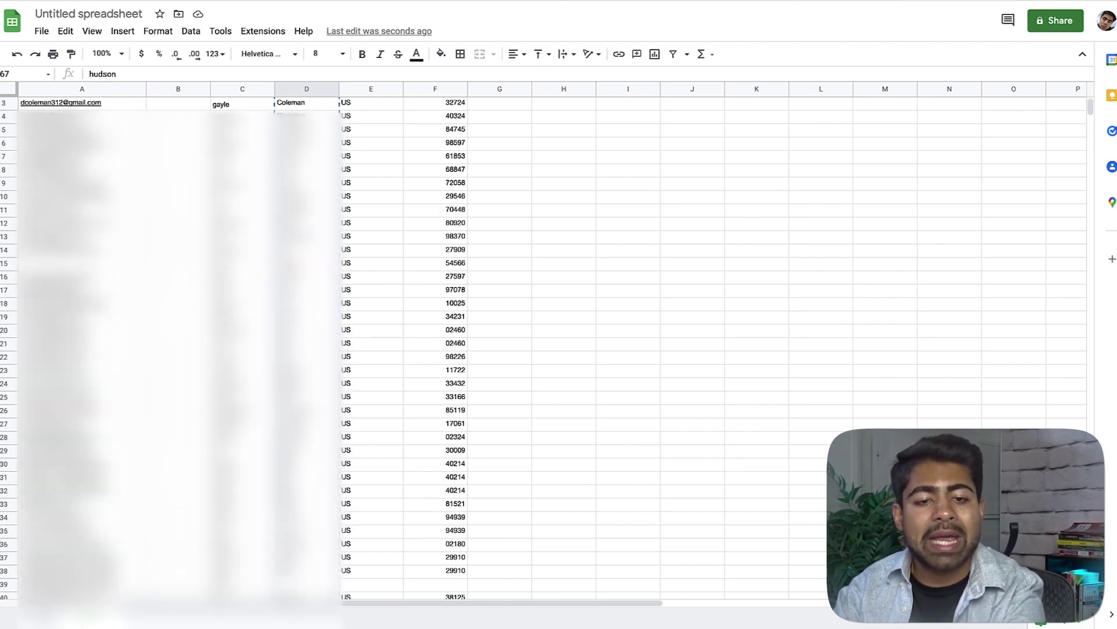
left_click(306, 116, "shift")
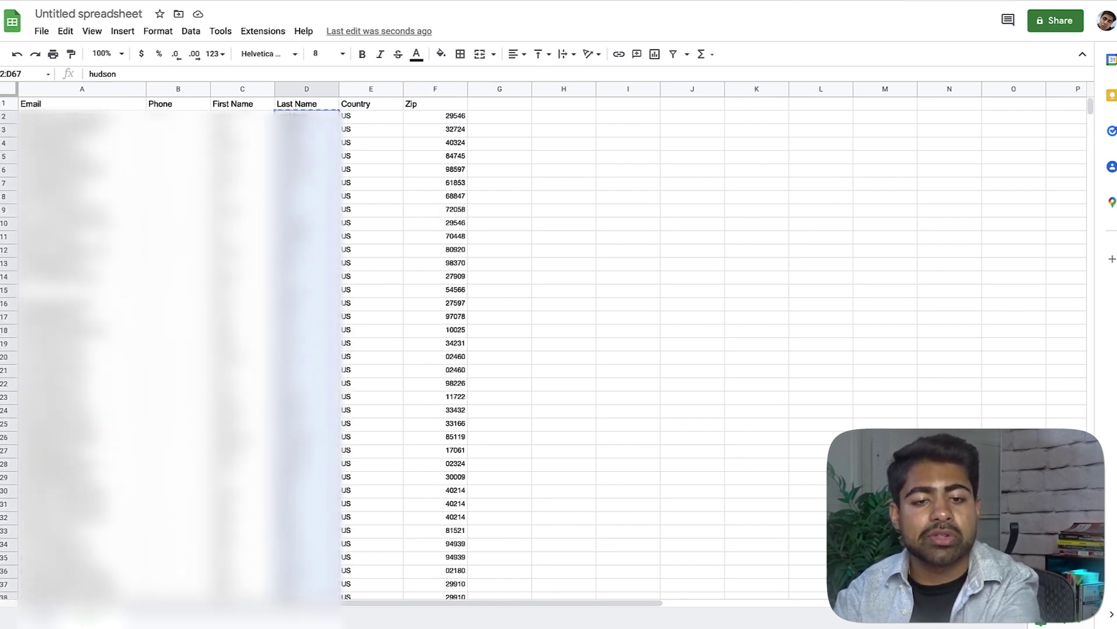
key("super+v")
scroll(424, 254, "down", 9)
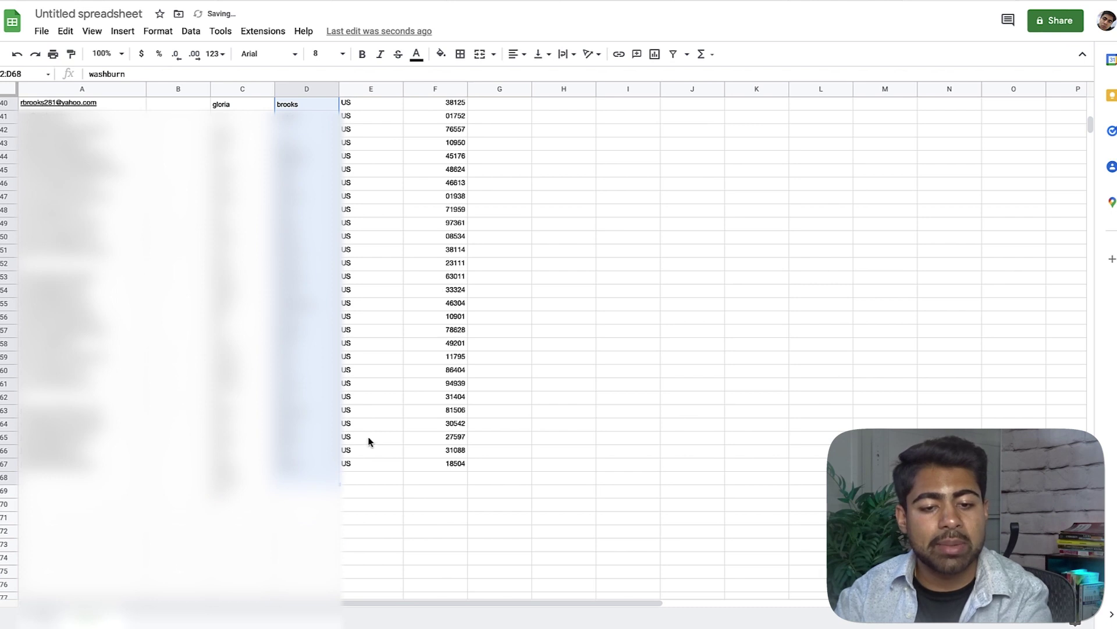
Step: Check that the First Name and Last Name columns line up with the other columns through the end of the list
scroll(343, 435, "up", 10)
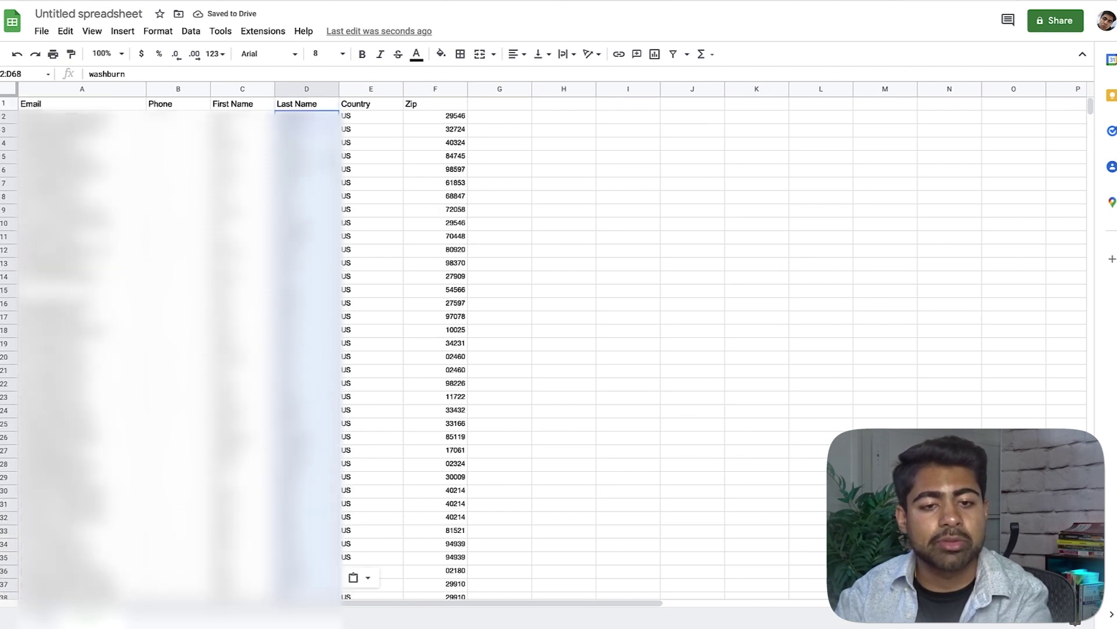
scroll(407, 349, "down", 14)
left_click(242, 249)
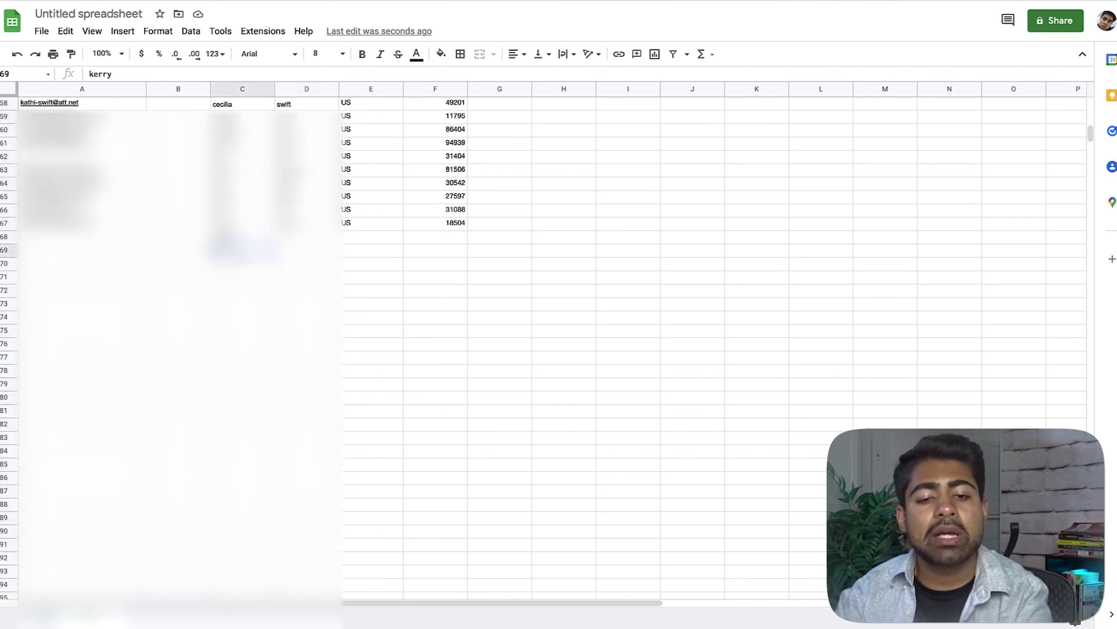
scroll(407, 350, "up", 8)
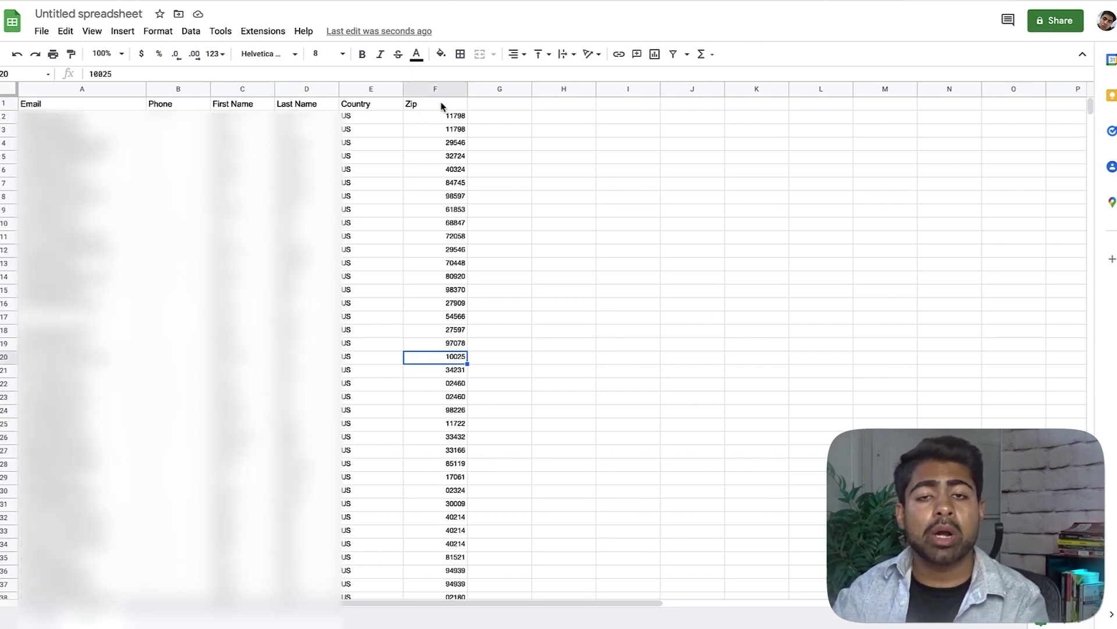
scroll(439, 205, "down", 15)
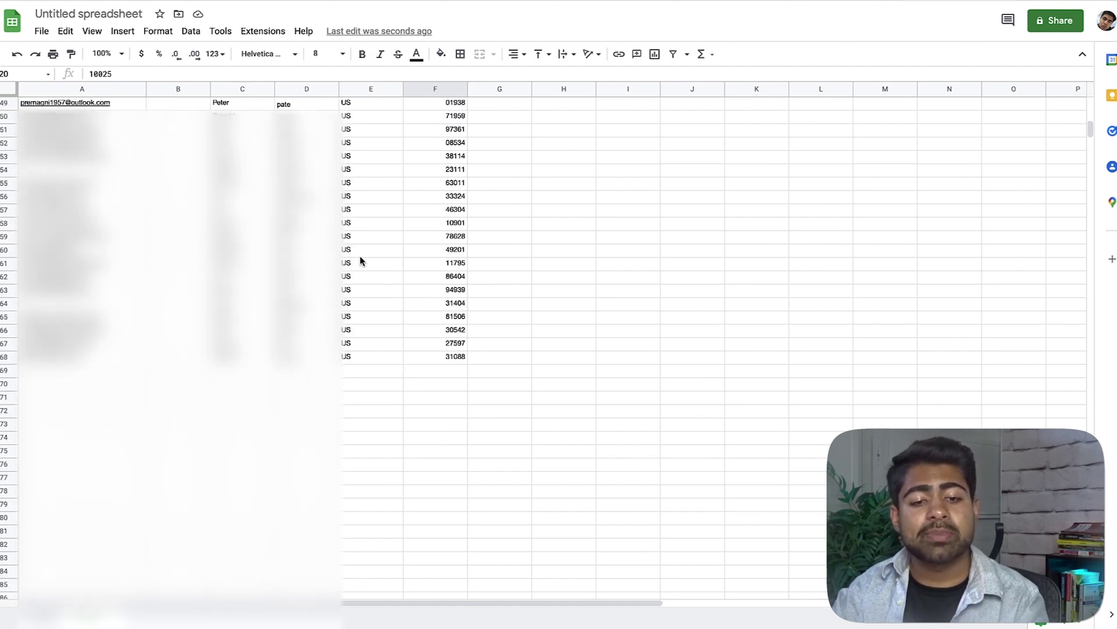
scroll(349, 336, "up", 15)
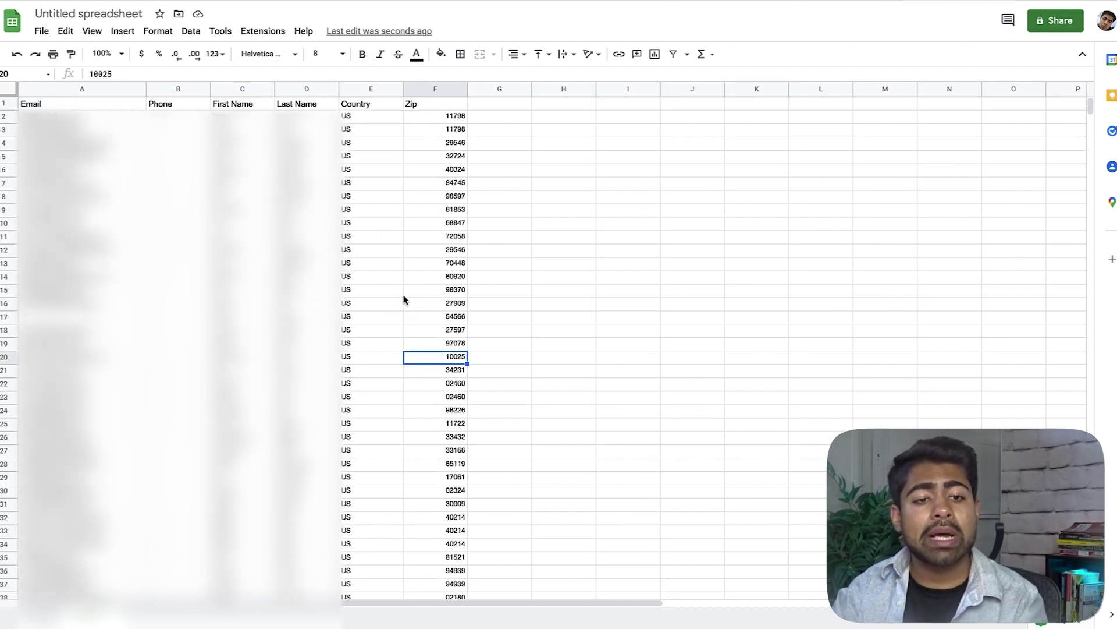
Step: Rename the spreadsheet as CUSTOMER LIST
left_click(143, 15)
type("CUSTOMER LIST")
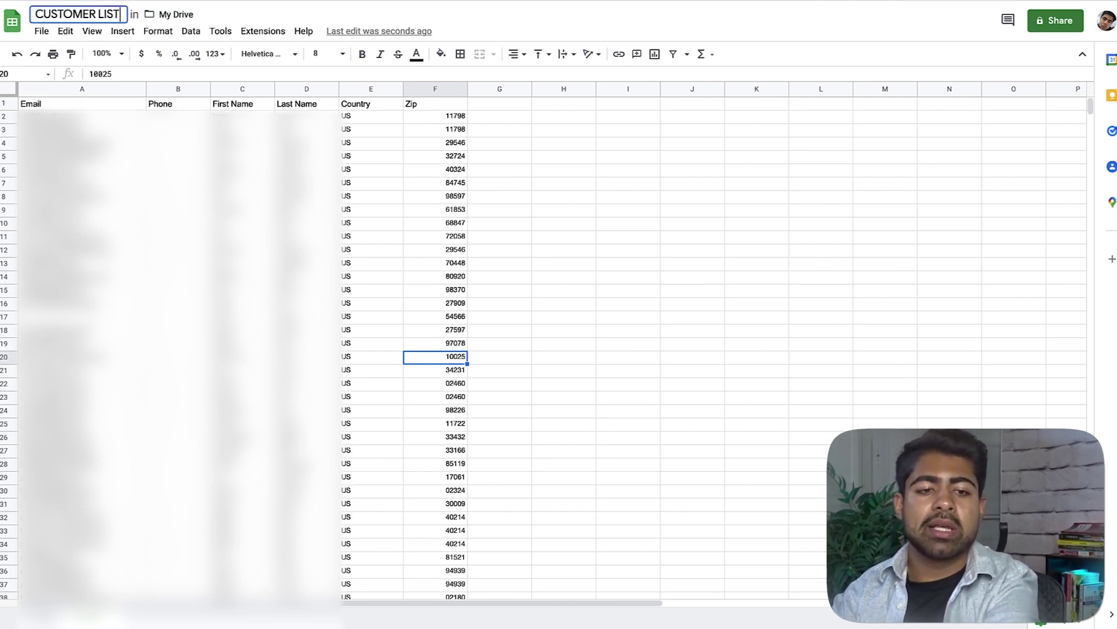
key("Return")
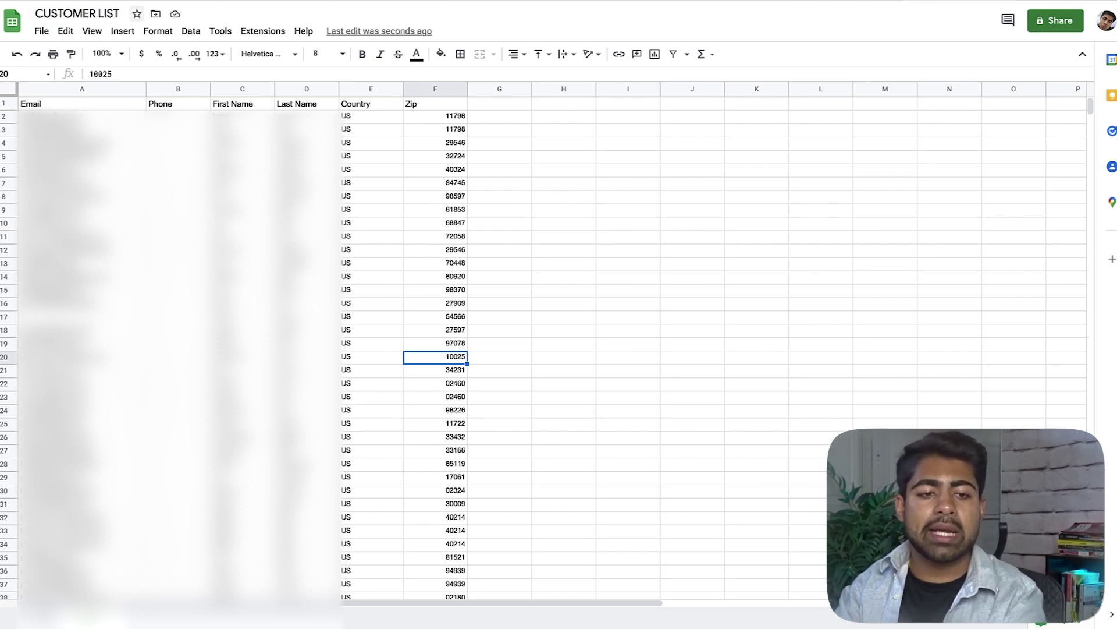
Step: Download the customer list sheet as a comma-separated values (.csv) file
left_click(43, 31)
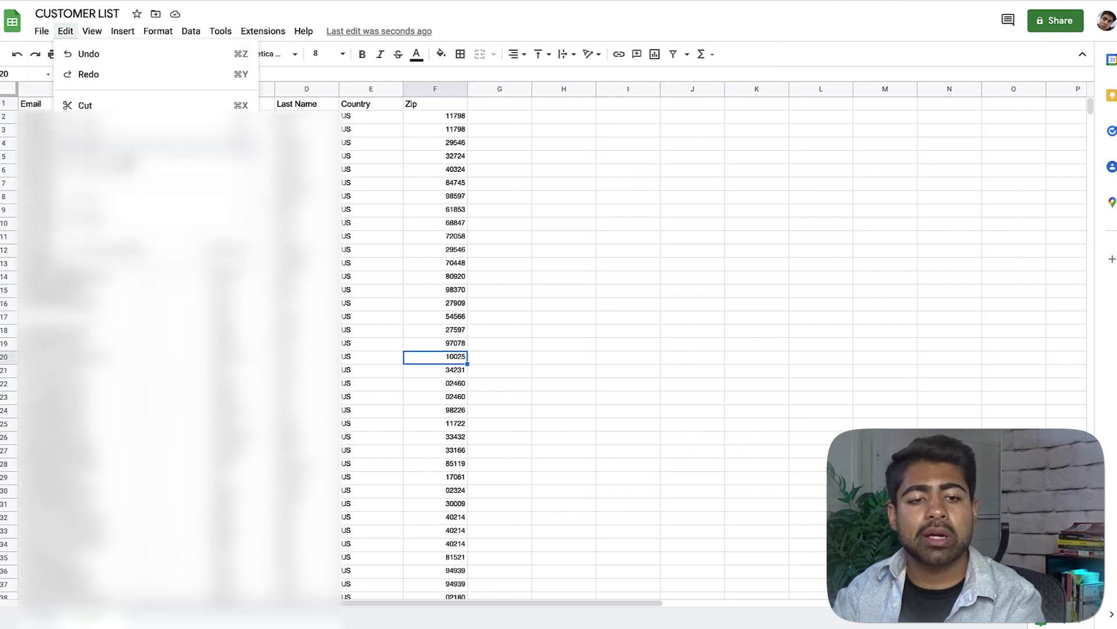
mouse_move(88, 186)
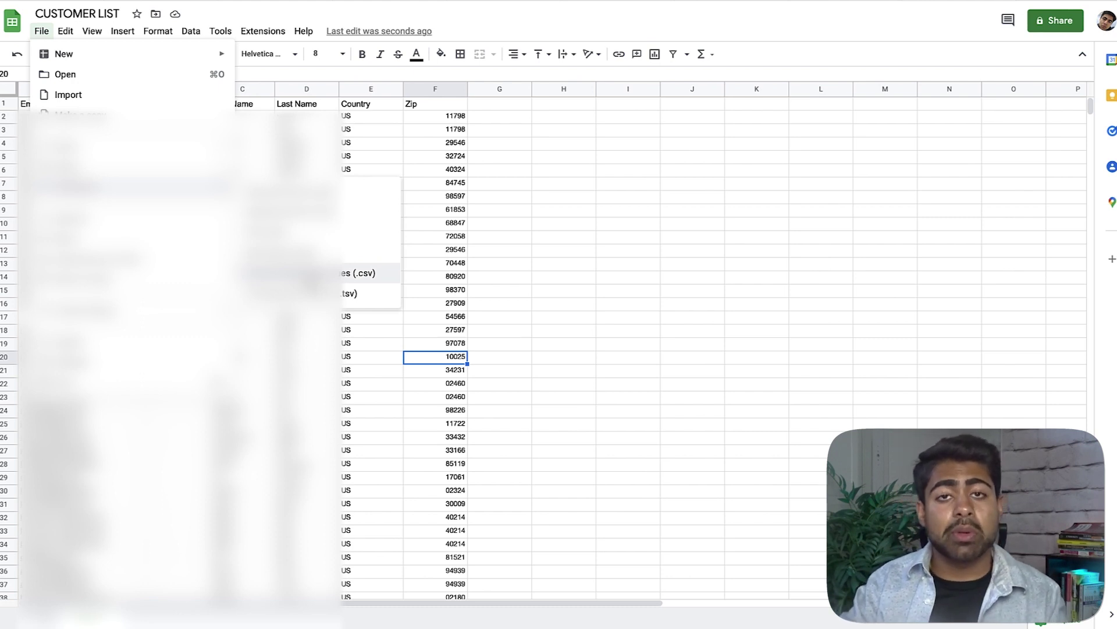
left_click(364, 273)
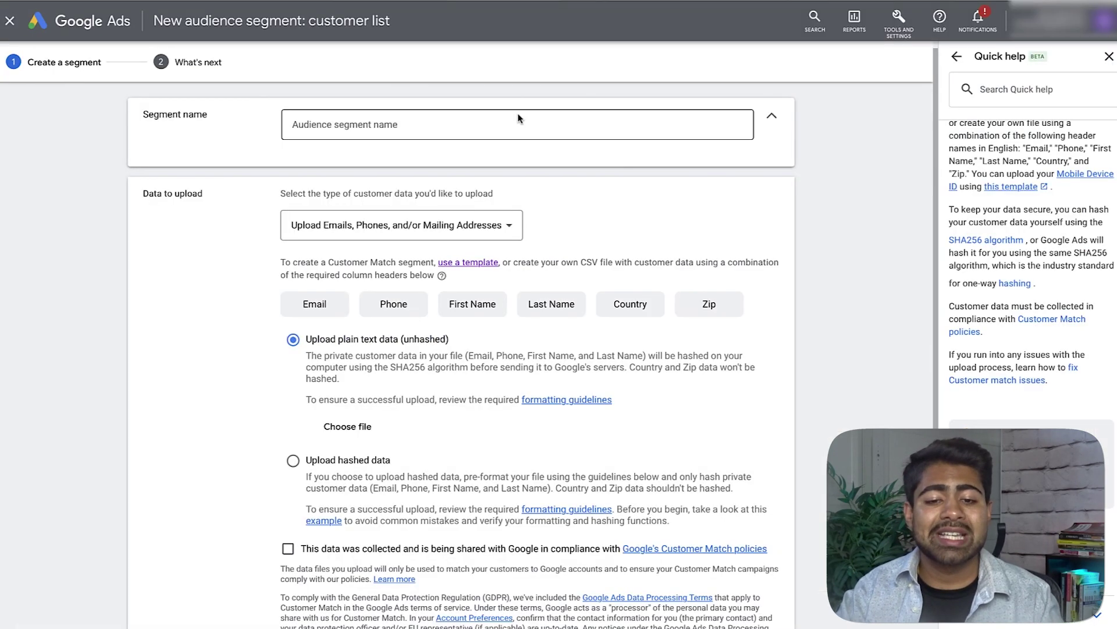
Step: Name the audience segment Customer List - Shopify - 4/21/22
left_click(441, 133)
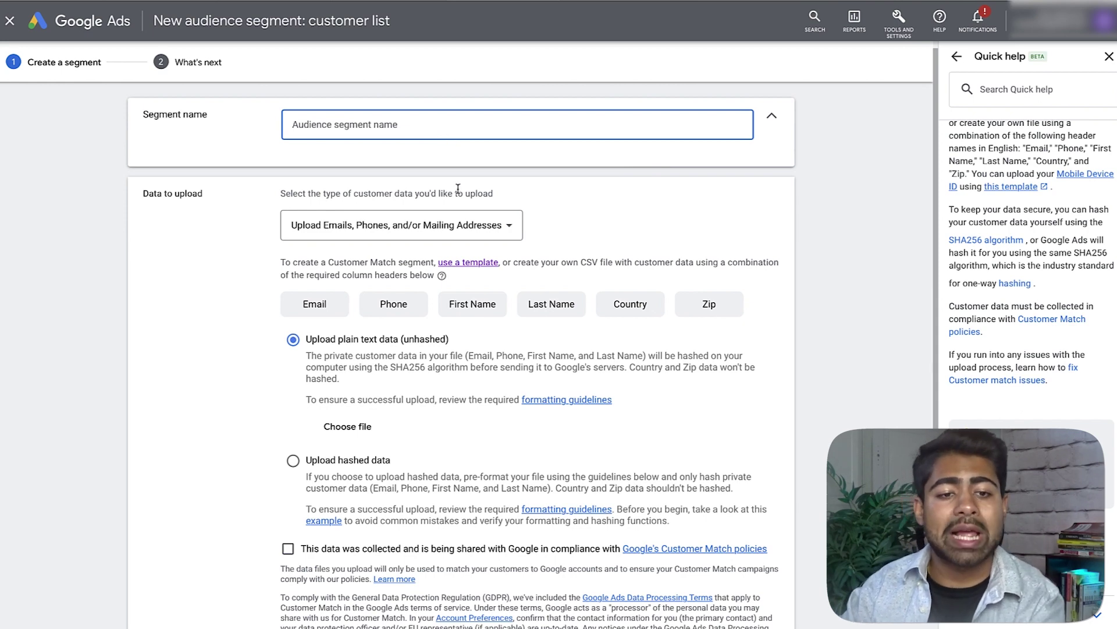
type("Cus")
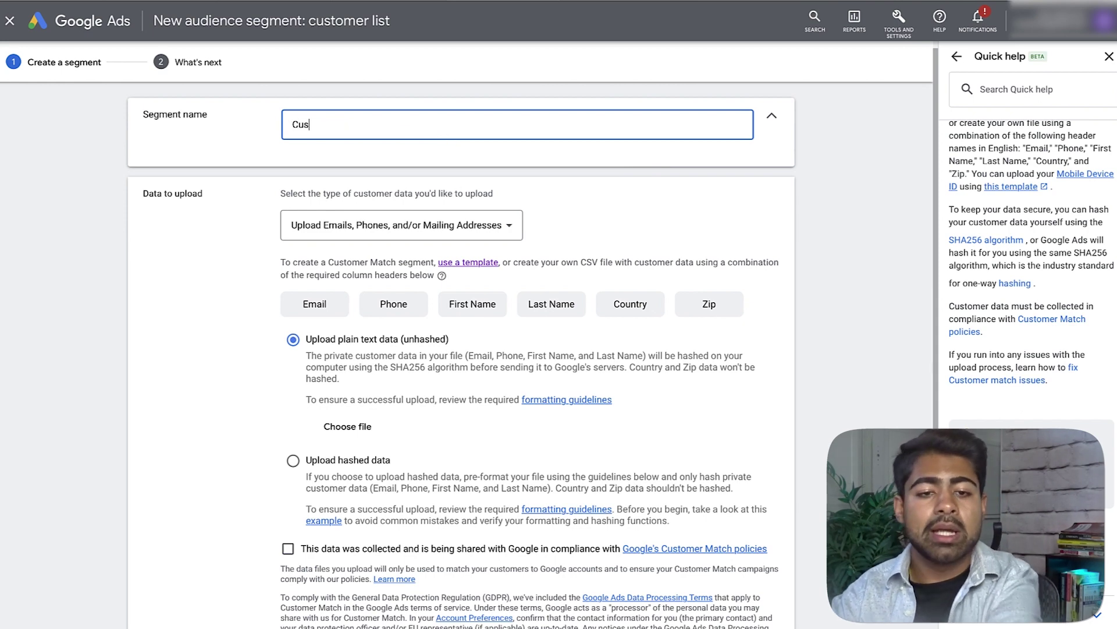
type("tomer List - S")
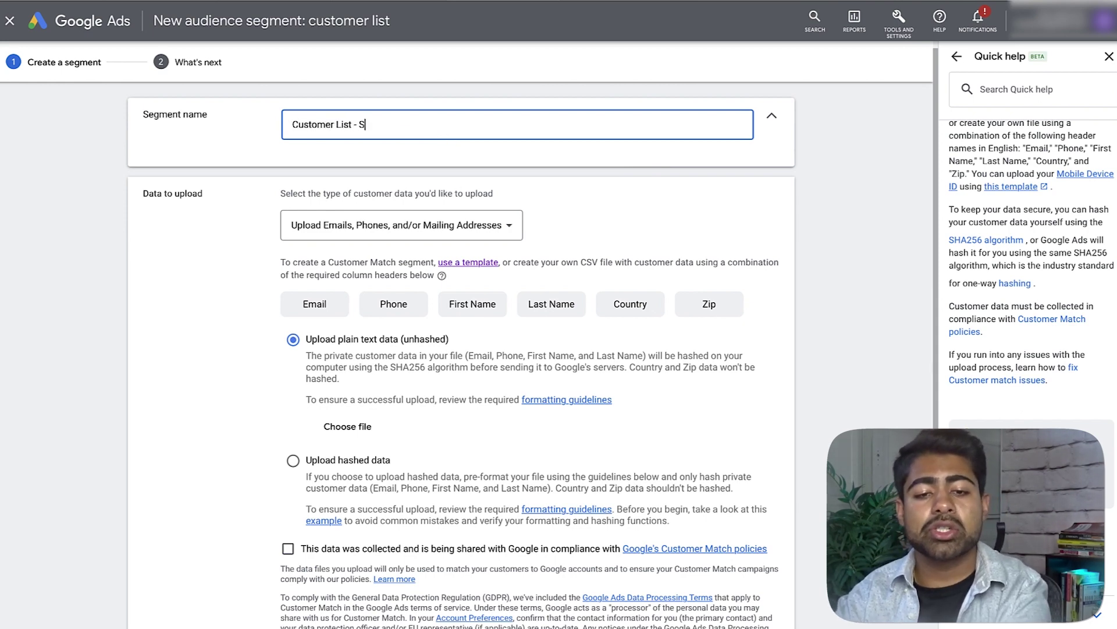
type("hopify")
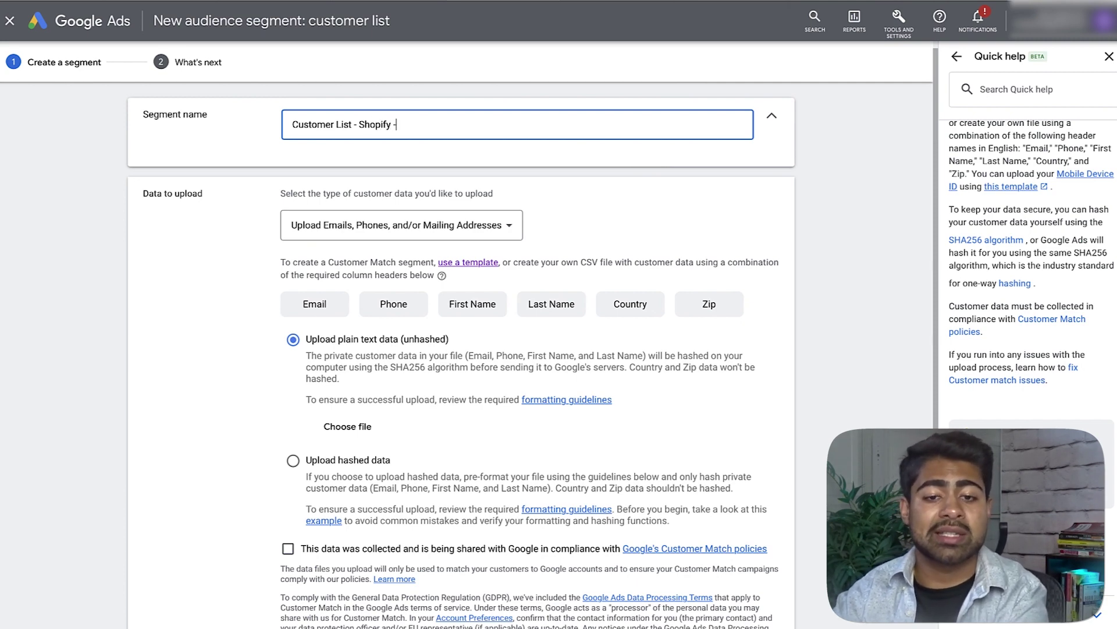
type(" - 4/21/22")
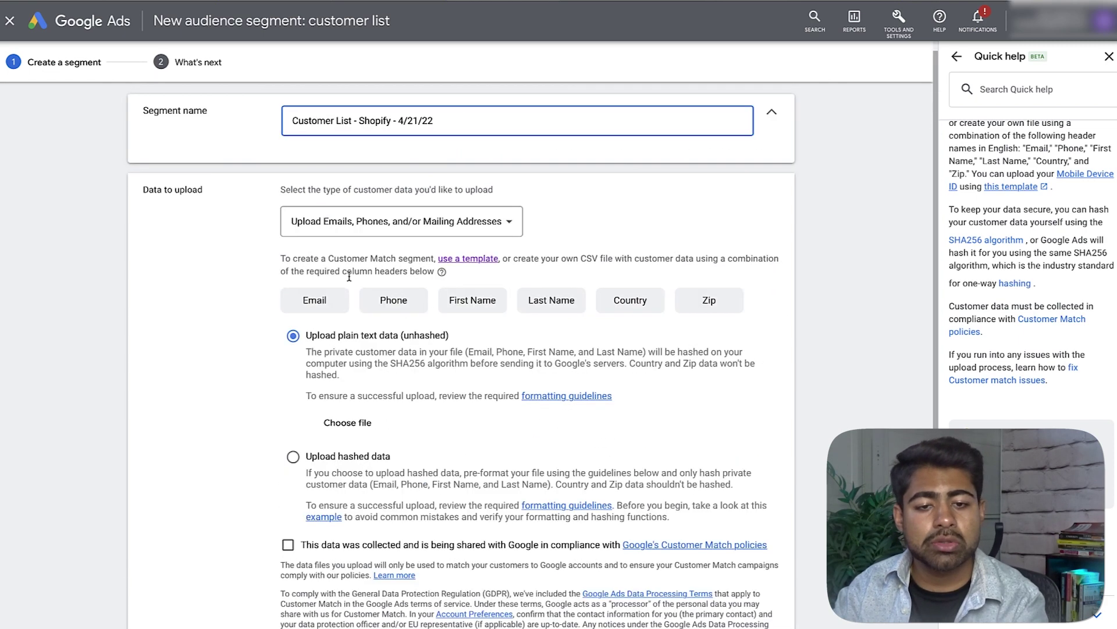
Step: Choose CUSTOMER LIST - Sheet1.csv as the plain text (unhashed) upload file and accept the Customer Match policy compliance statement
scroll(326, 372, "down", 1)
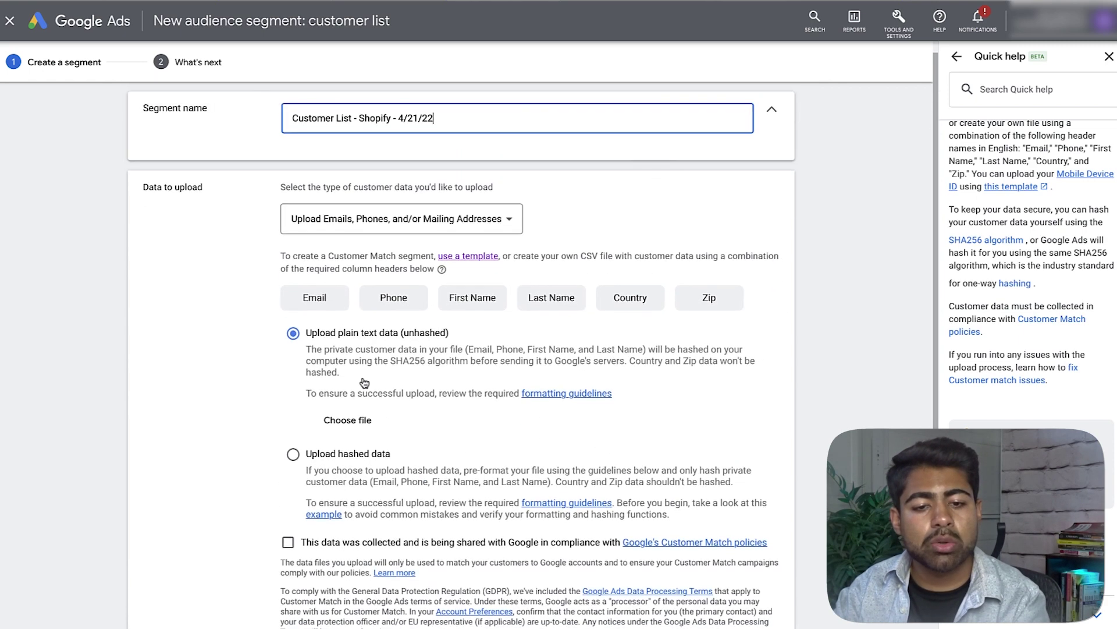
left_click(345, 420)
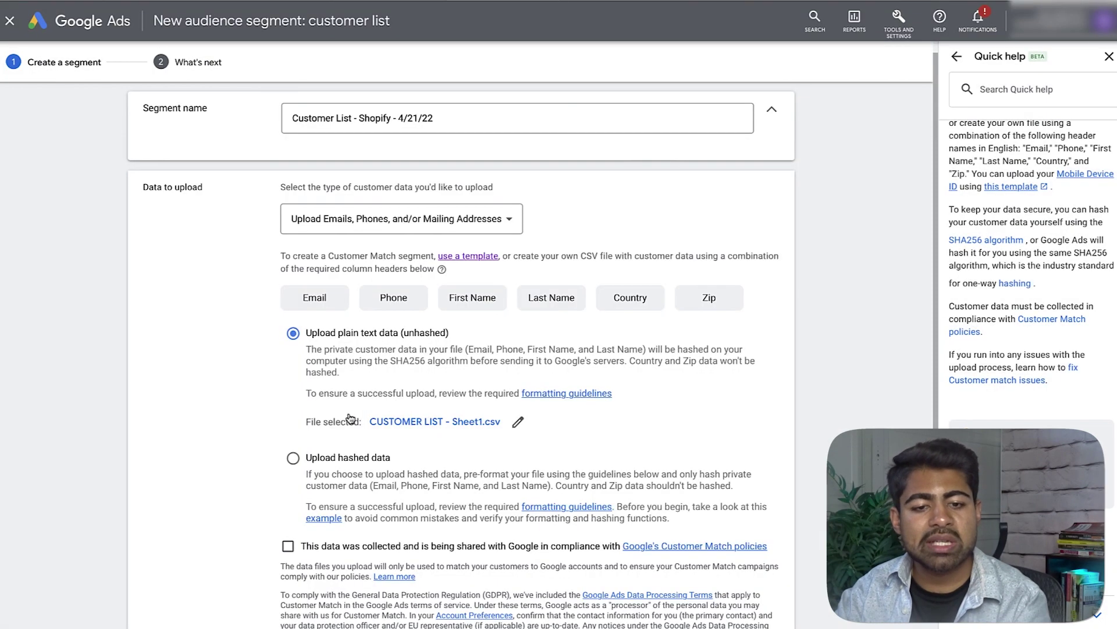
scroll(441, 433, "down", 3)
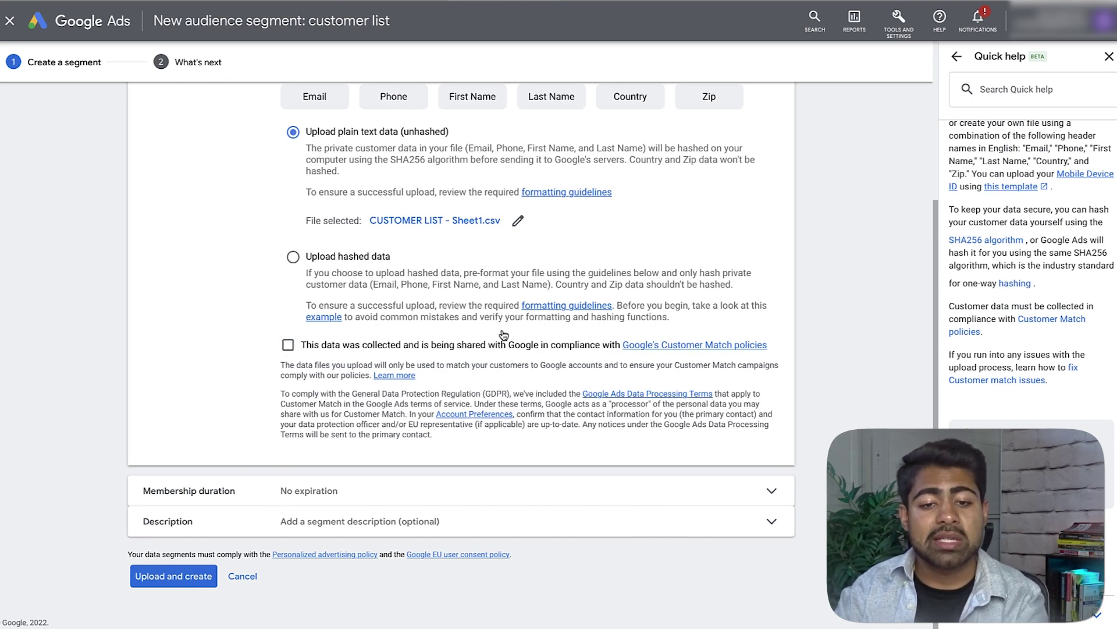
left_click(309, 344)
scroll(241, 534, "up", 1)
scroll(241, 534, "down", 1)
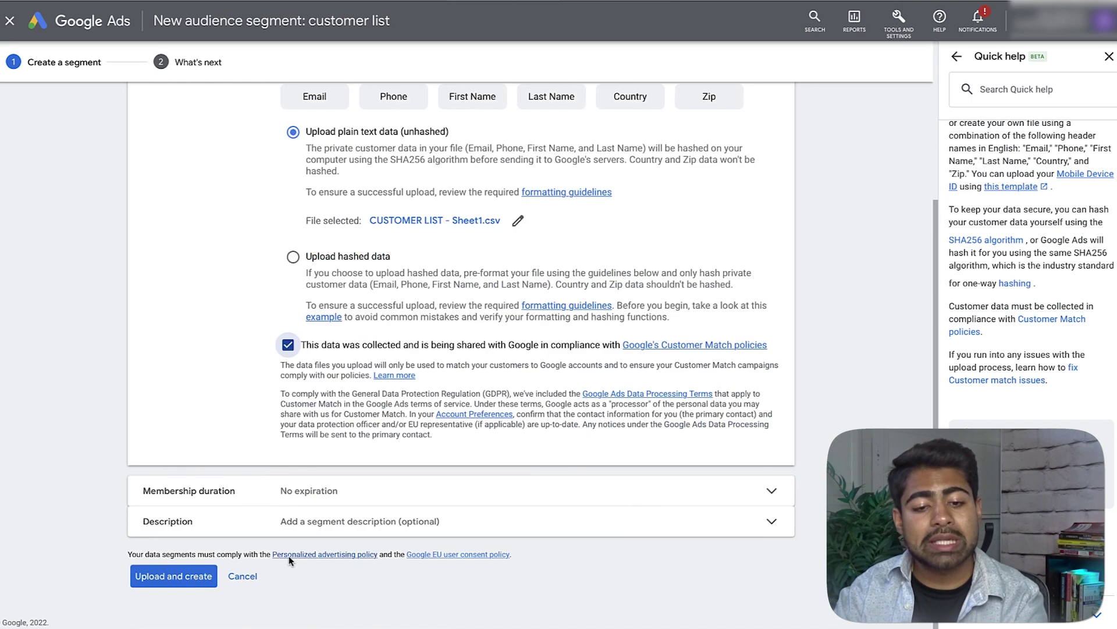
Step: Check the membership duration and description options, leave them at their defaults, and upload and create the segment
left_click(309, 488)
scroll(326, 489, "down", 2)
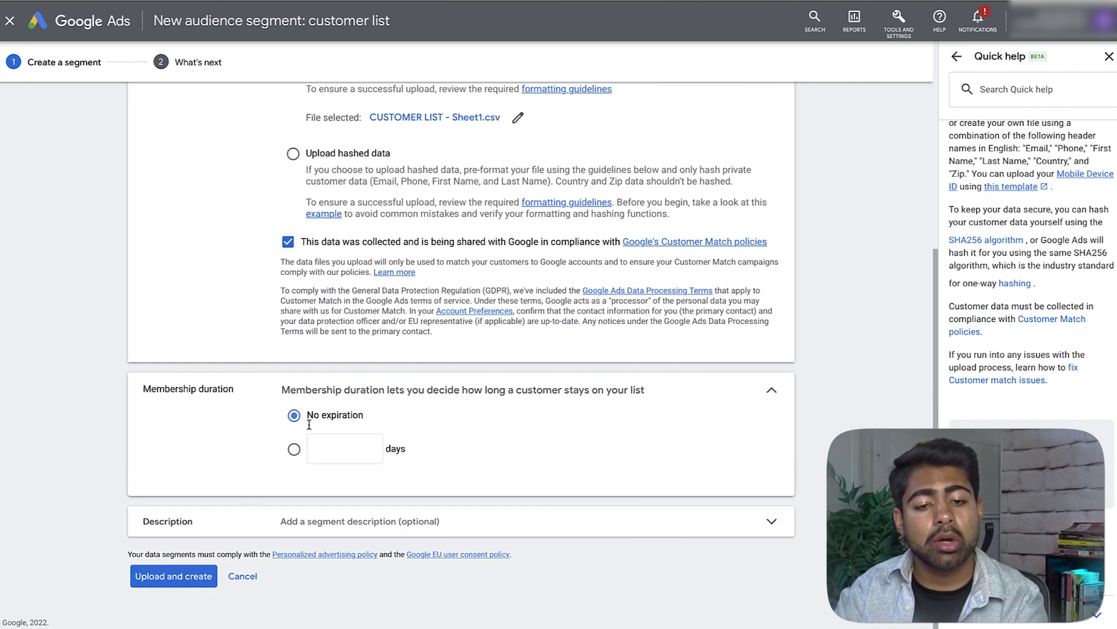
left_click(335, 513)
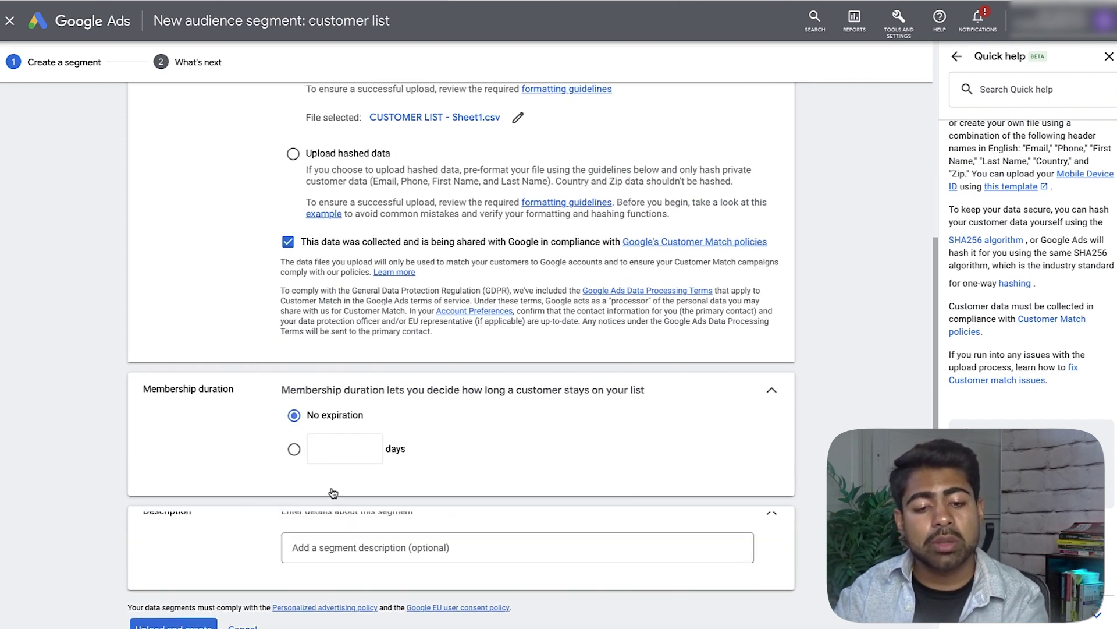
scroll(332, 490, "down", 1)
left_click(160, 589)
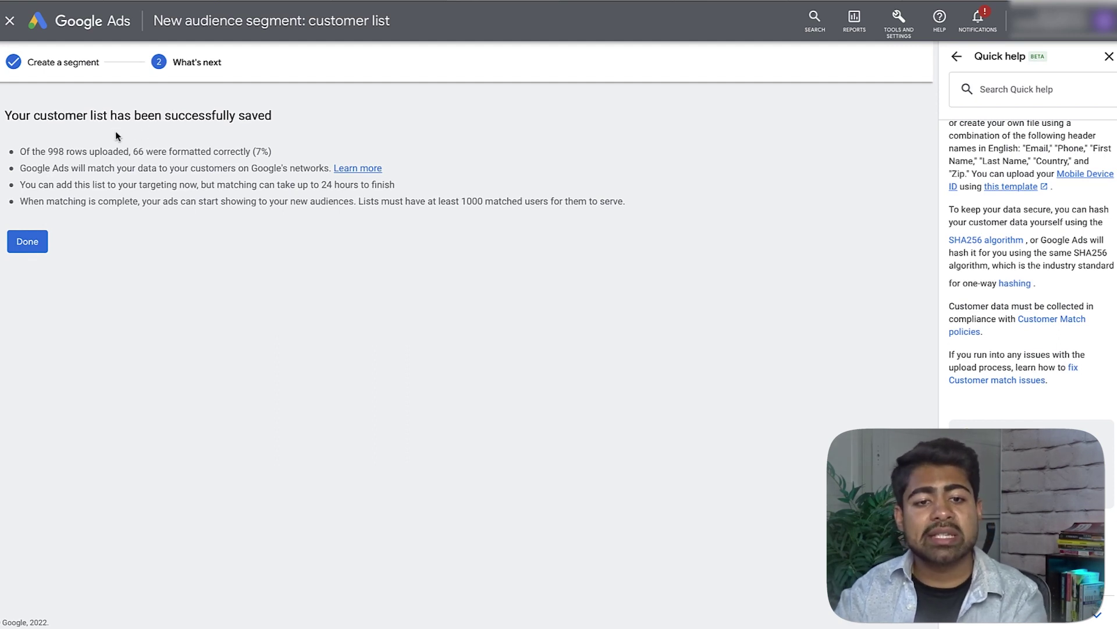
Step: Read the upload summary on row formatting, customer matching and targeting, and close it
triple_click(84, 116)
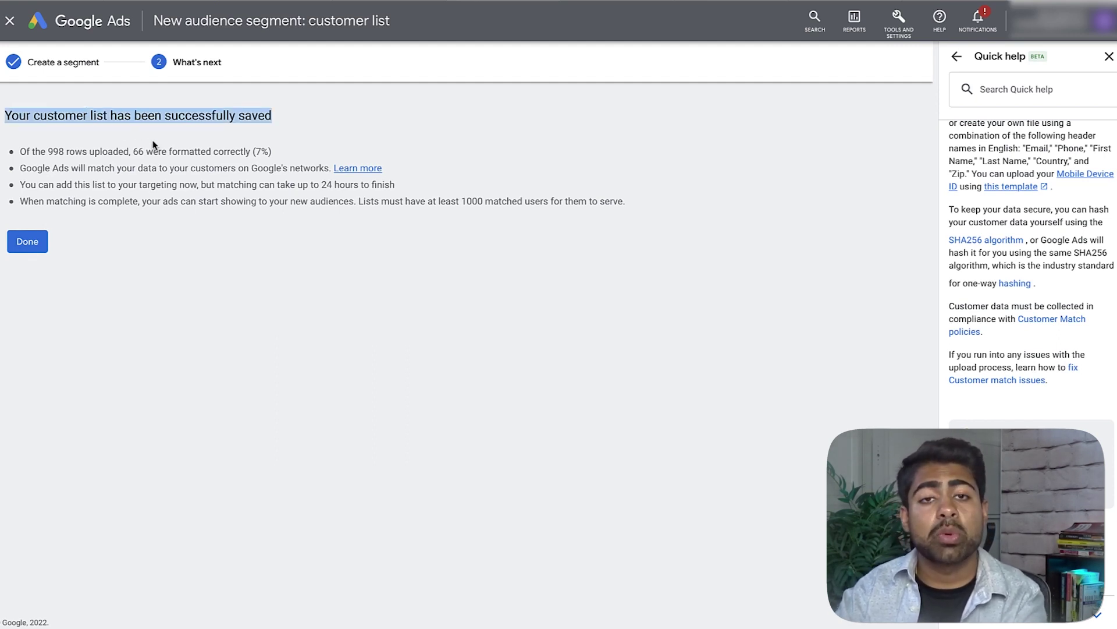
left_click(129, 154)
left_click_drag(48, 151, 195, 150)
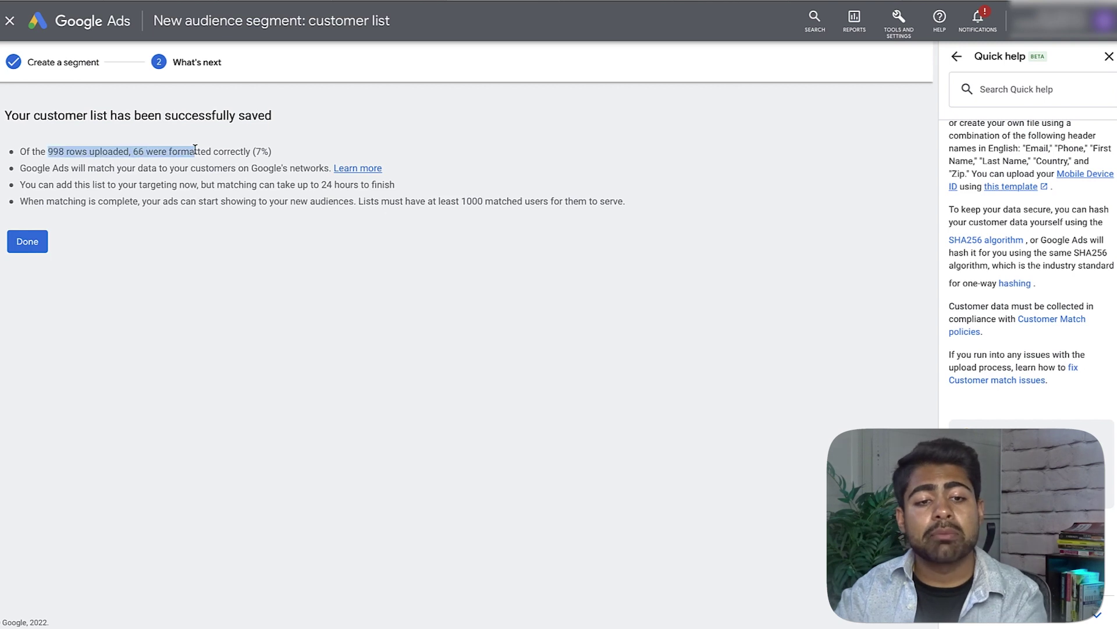
left_click(194, 149)
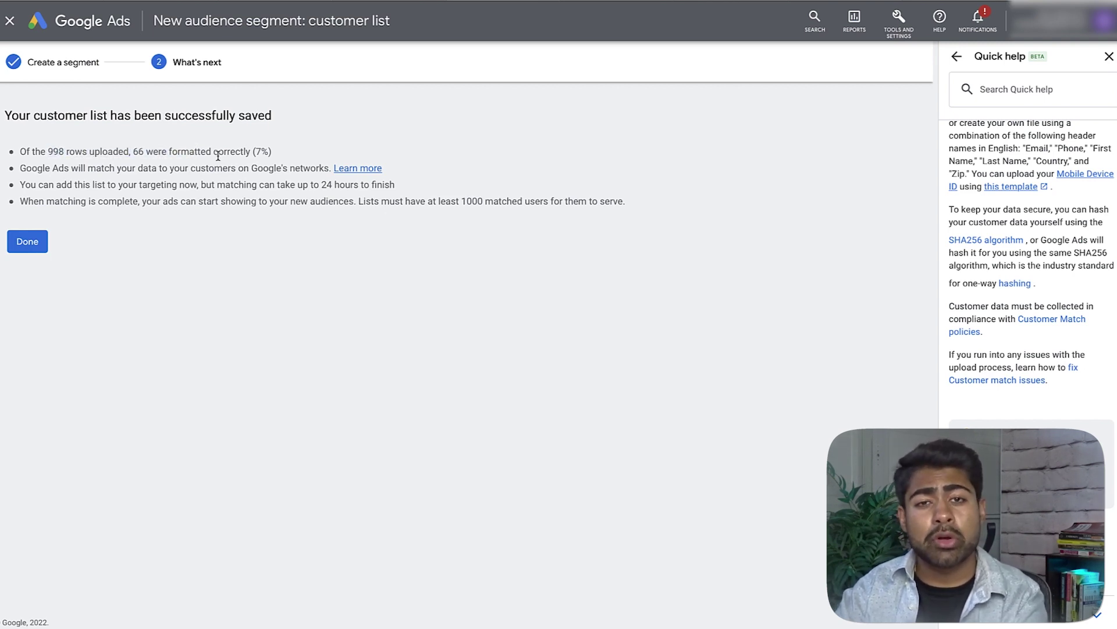
left_click_drag(129, 150, 249, 161)
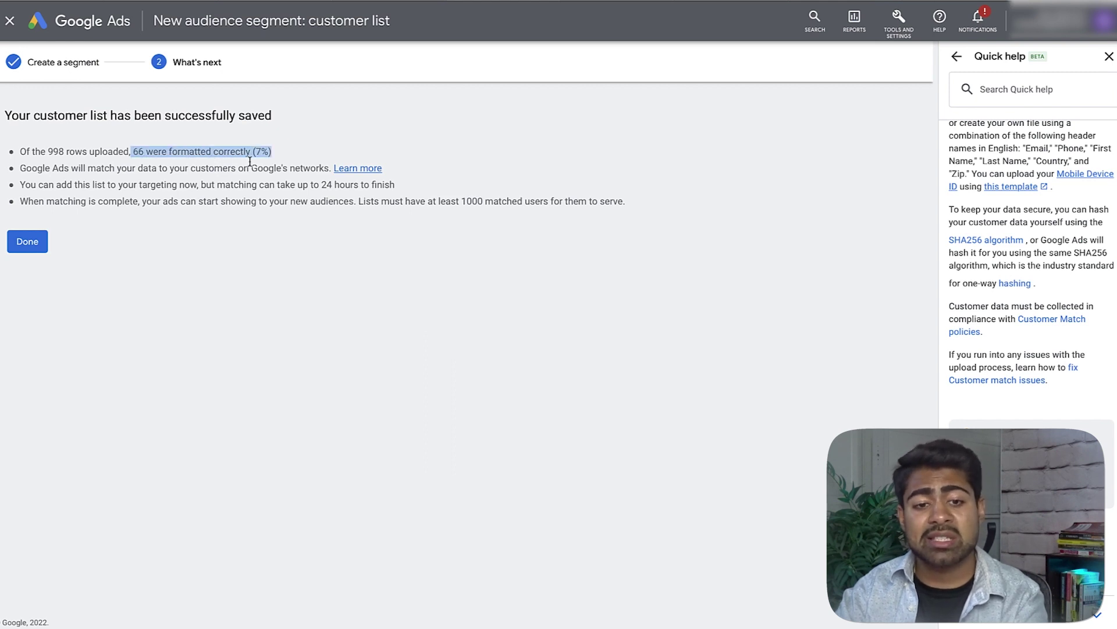
left_click(271, 156)
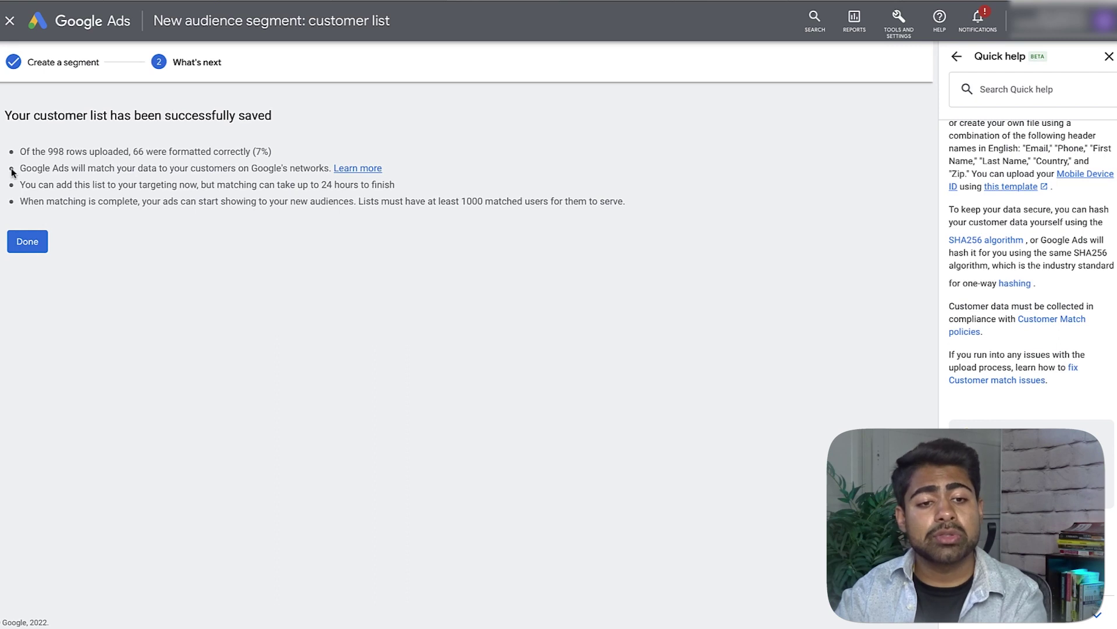
left_click_drag(14, 169, 299, 167)
left_click(238, 168)
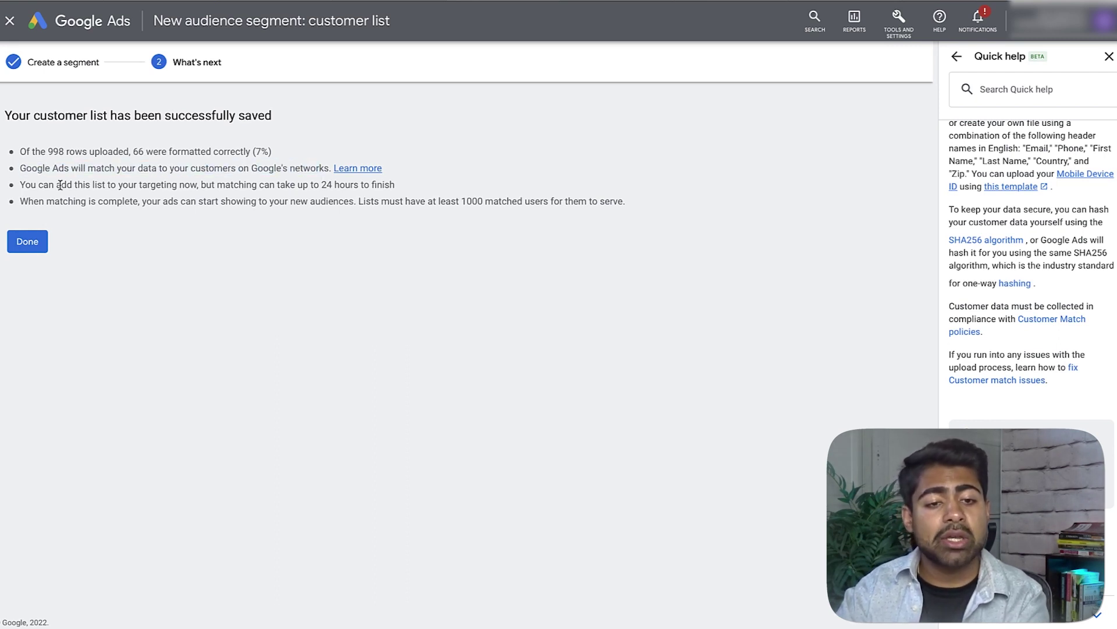
left_click_drag(60, 185, 366, 193)
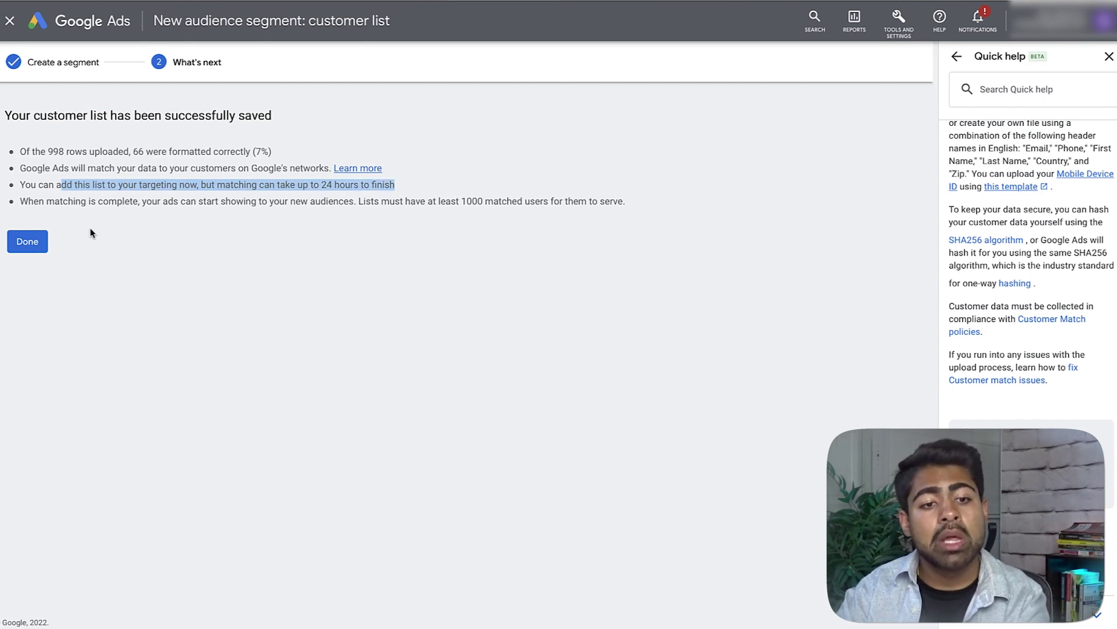
left_click(27, 241)
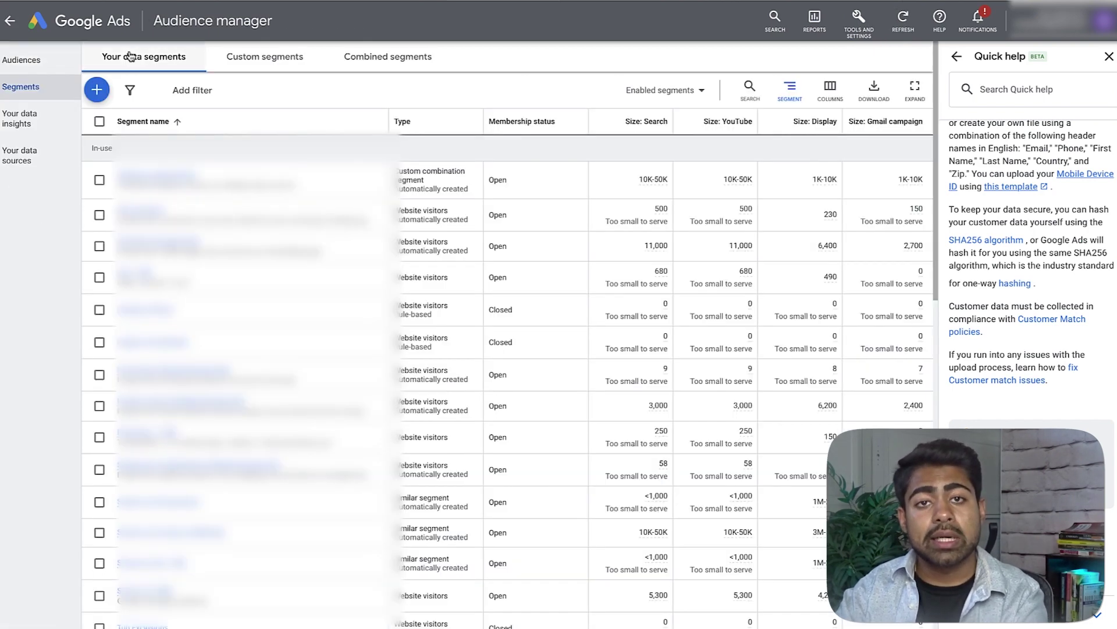
Step: Open the audiences of the General Testing Campaign - Low Bid campaign and show its audience segments table
left_click(92, 25)
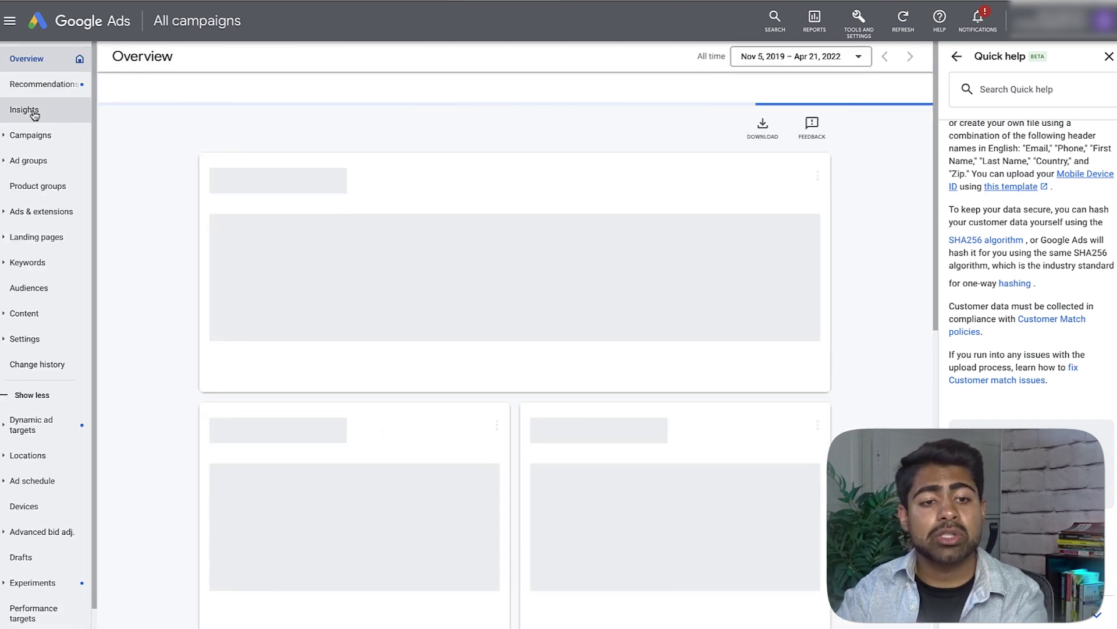
left_click(45, 136)
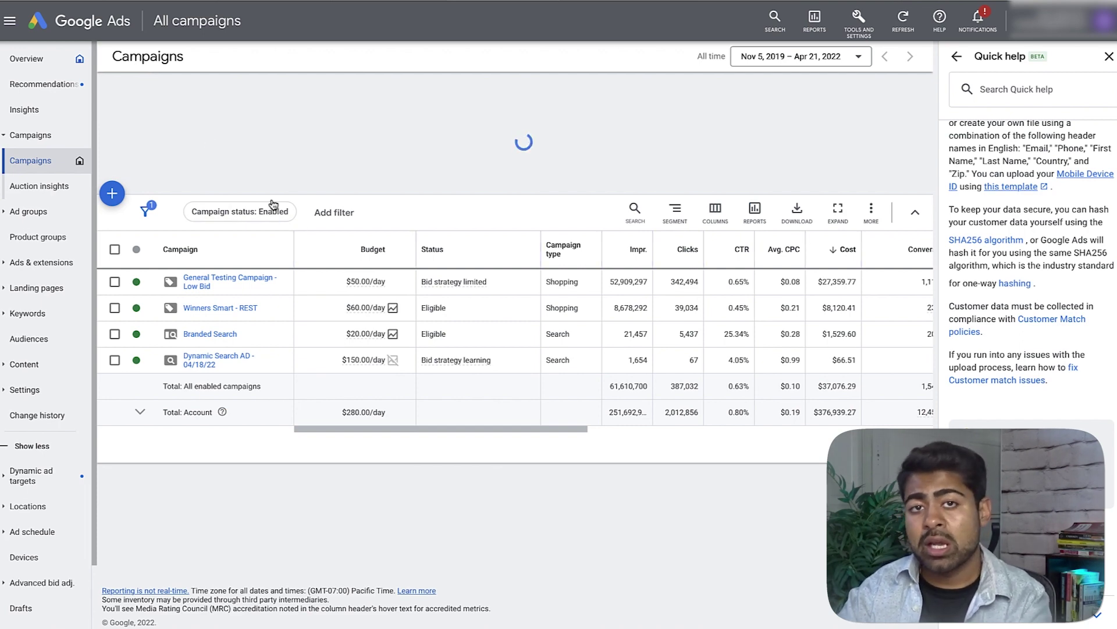
left_click(220, 282)
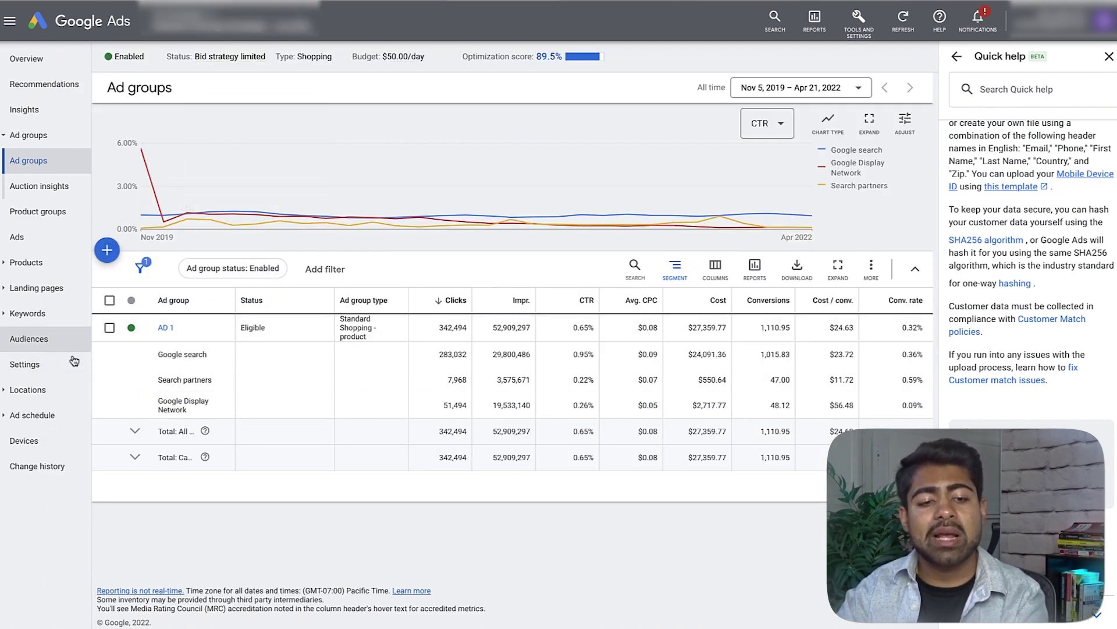
left_click(27, 343)
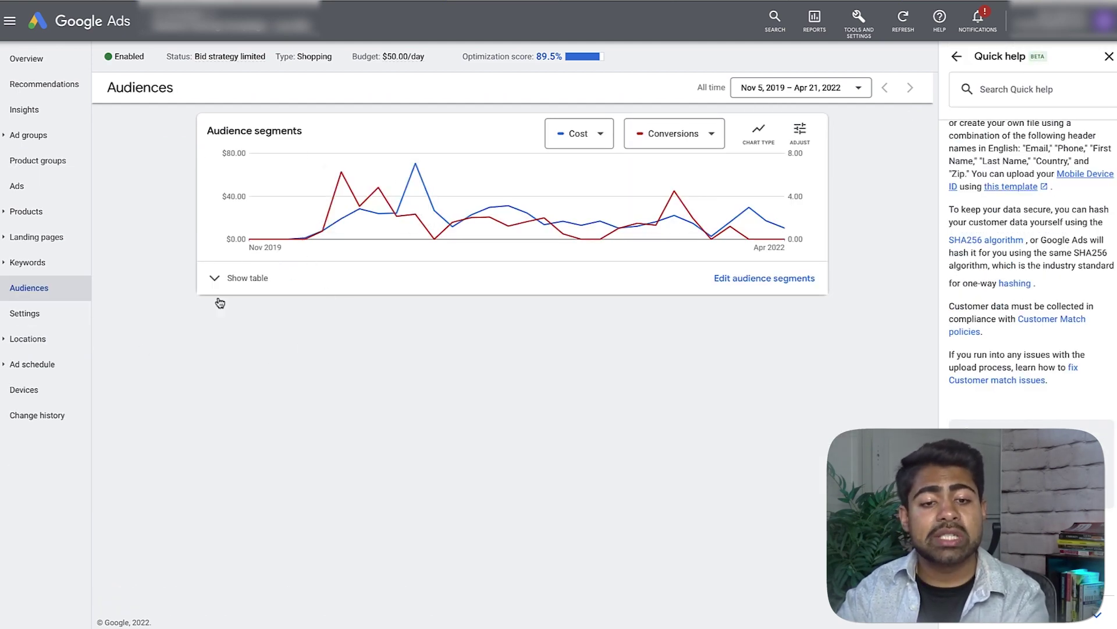
left_click(247, 281)
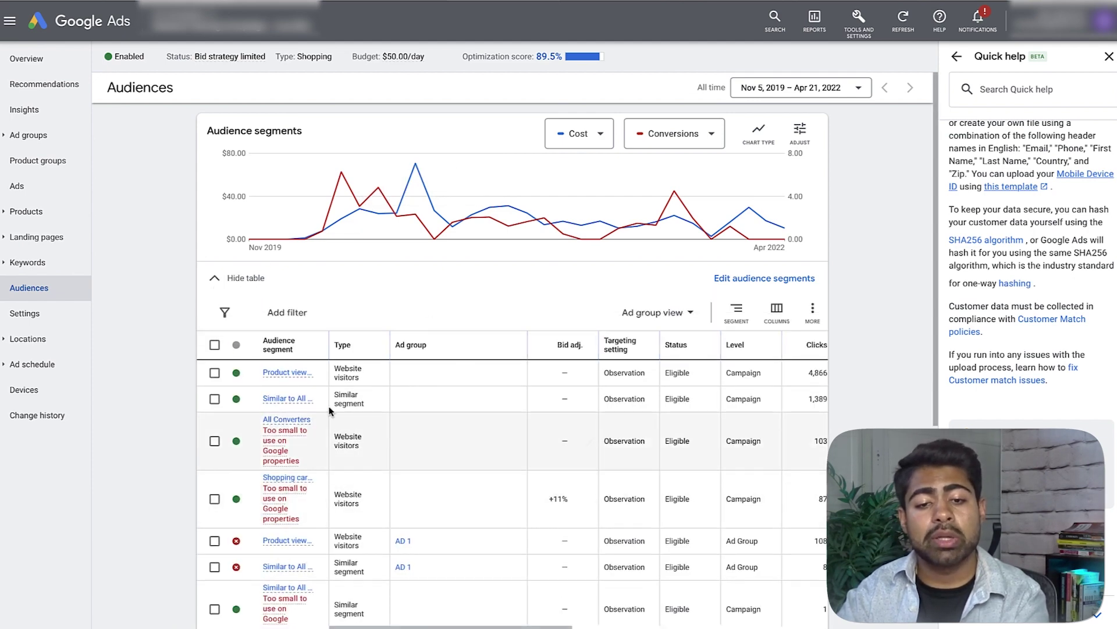
mouse_move(306, 441)
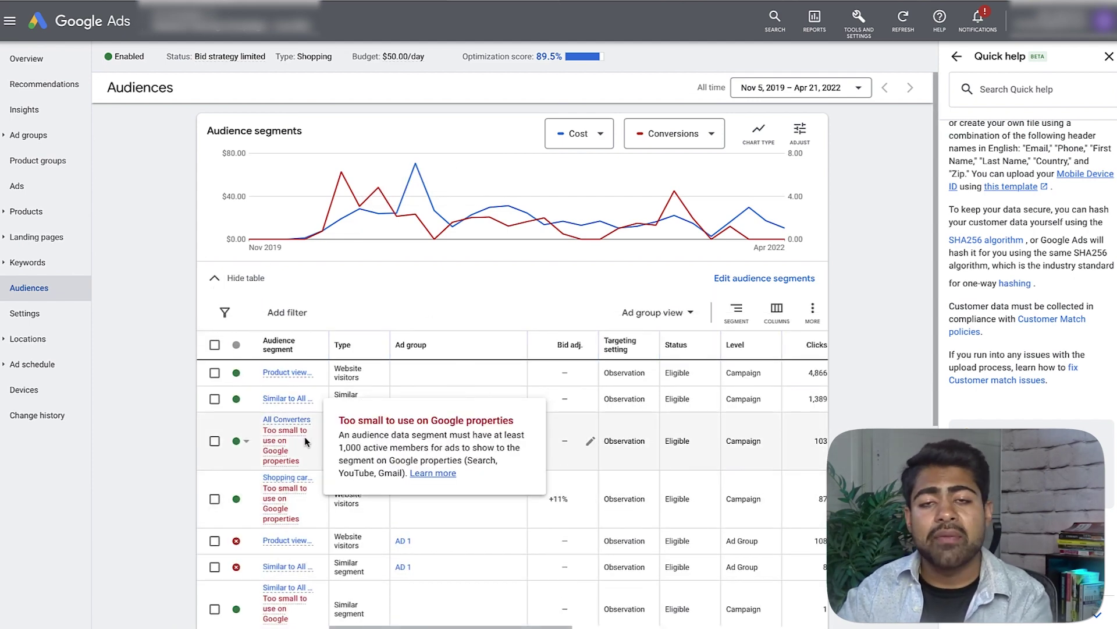
Step: Edit the campaign's audience segments and select Customer List - Shopify - 4/21/22 from the customer lists, under Observation
left_click(751, 279)
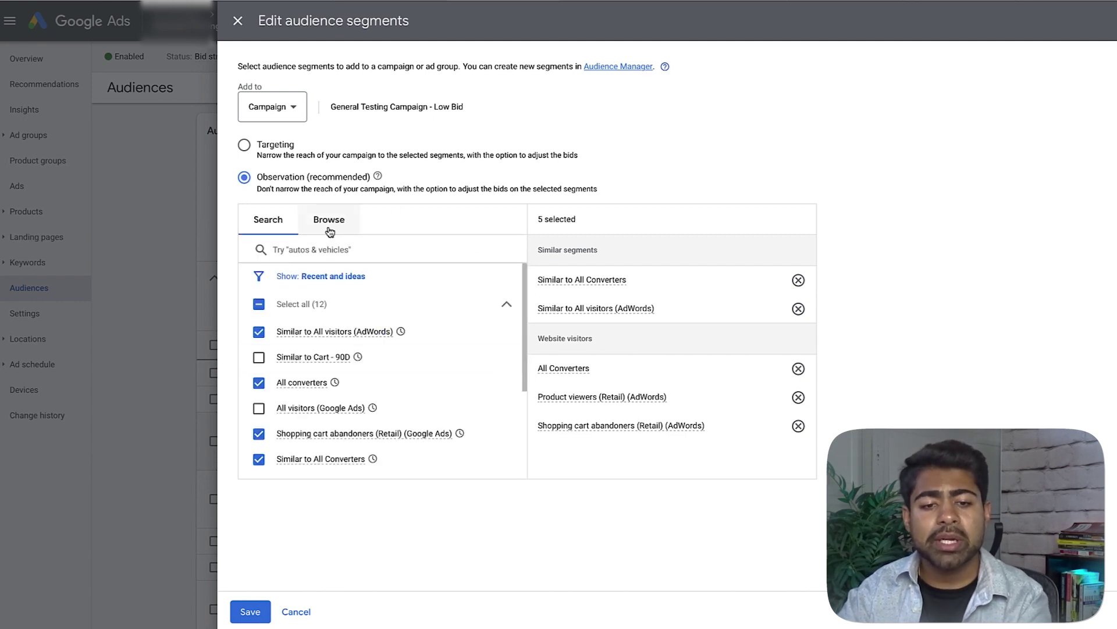
left_click(330, 221)
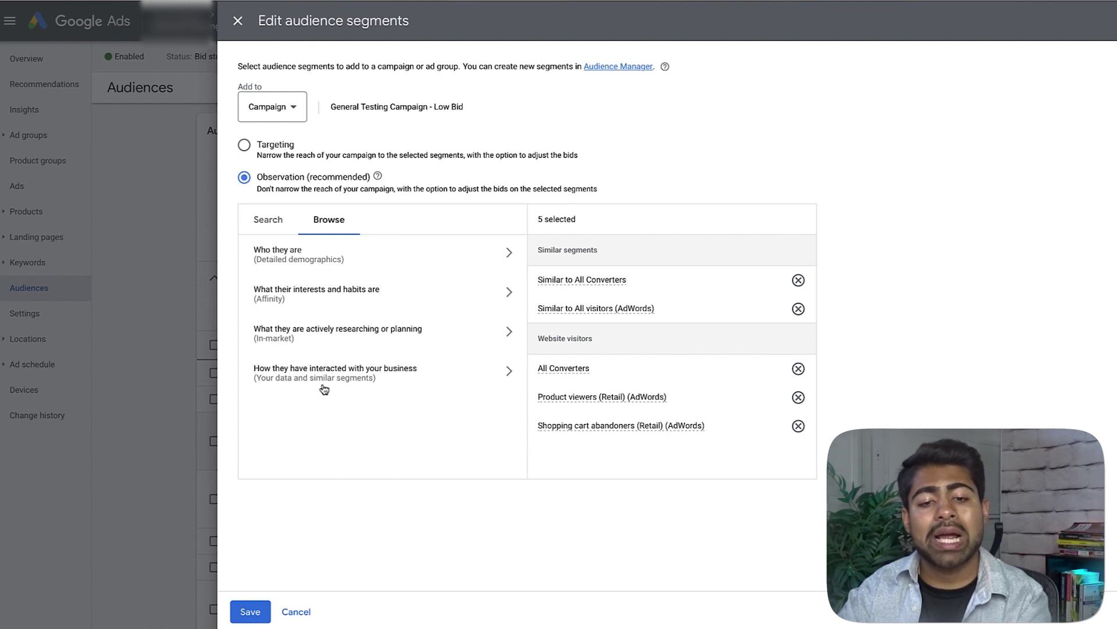
left_click(351, 377)
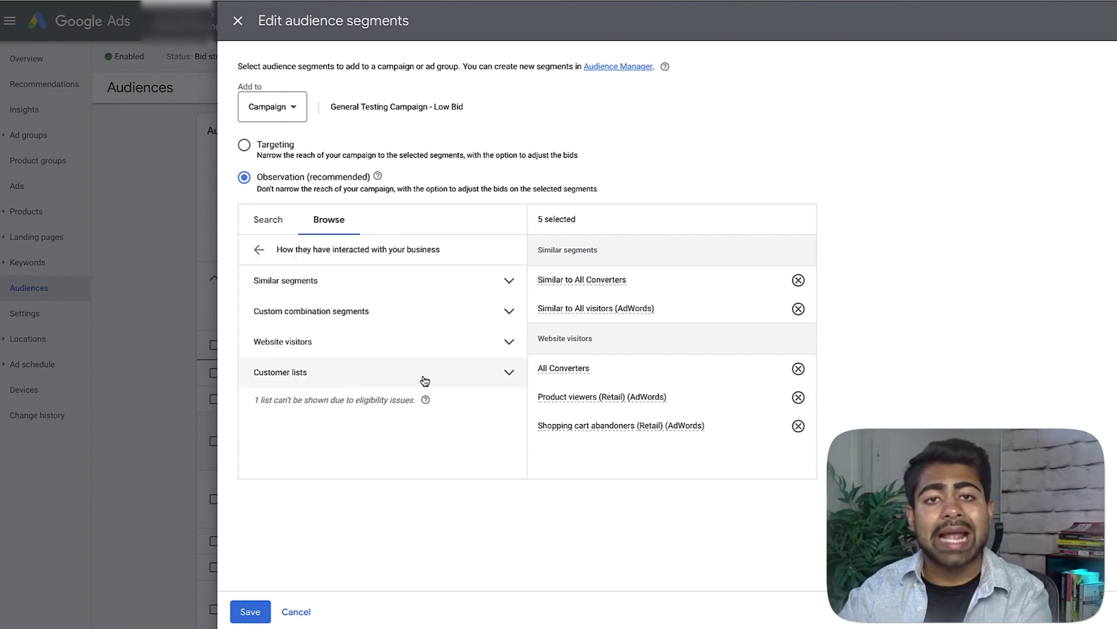
left_click(291, 382)
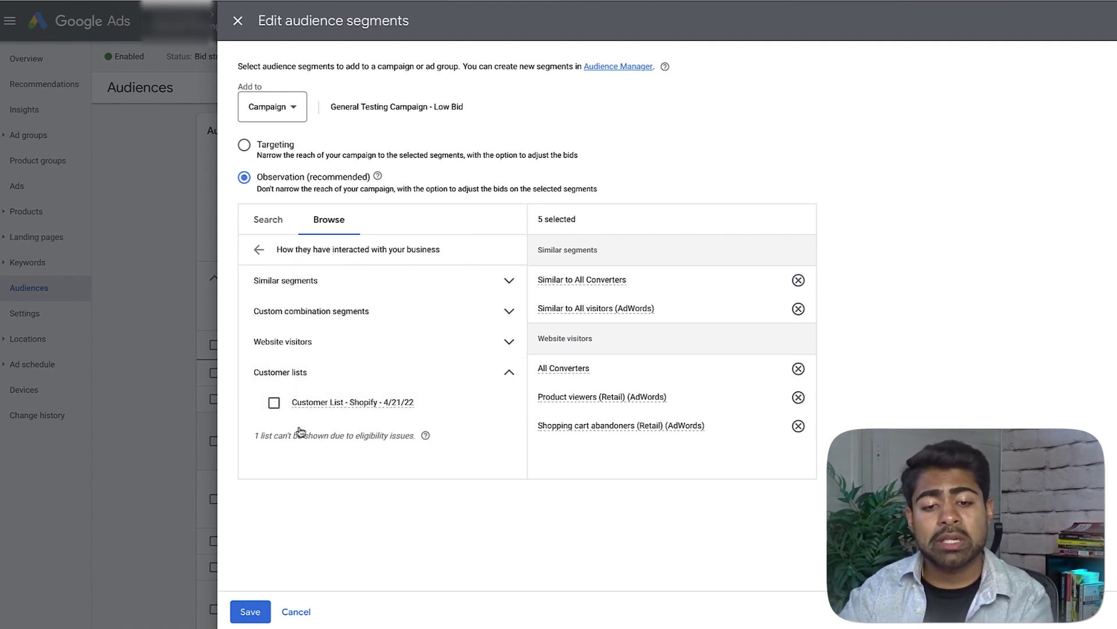
left_click(273, 403)
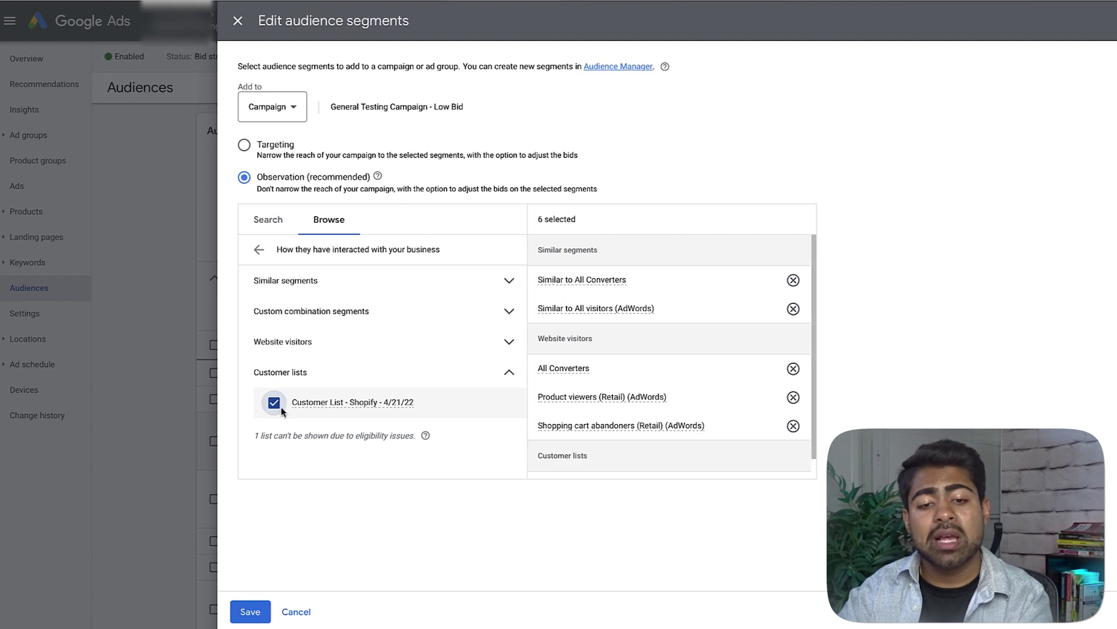
scroll(648, 398, "down", 1)
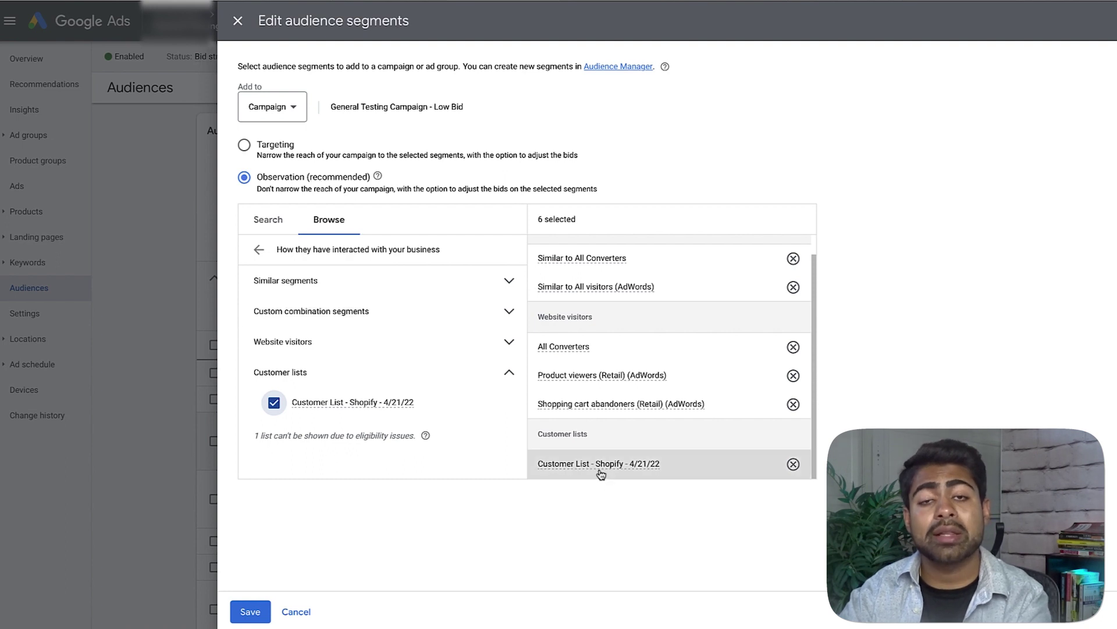
mouse_move(597, 470)
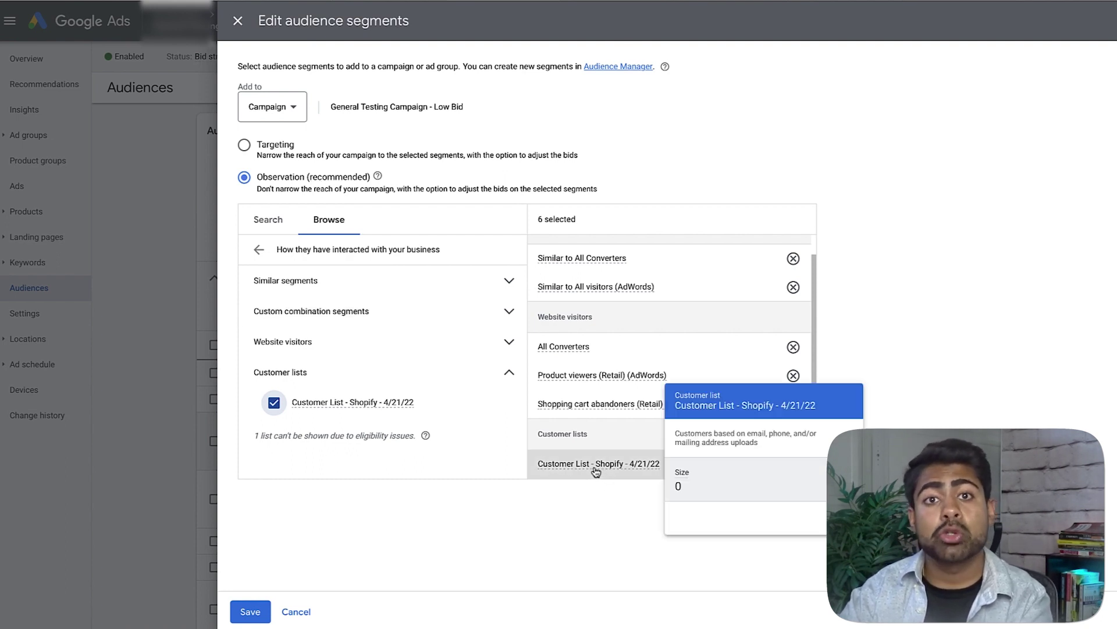